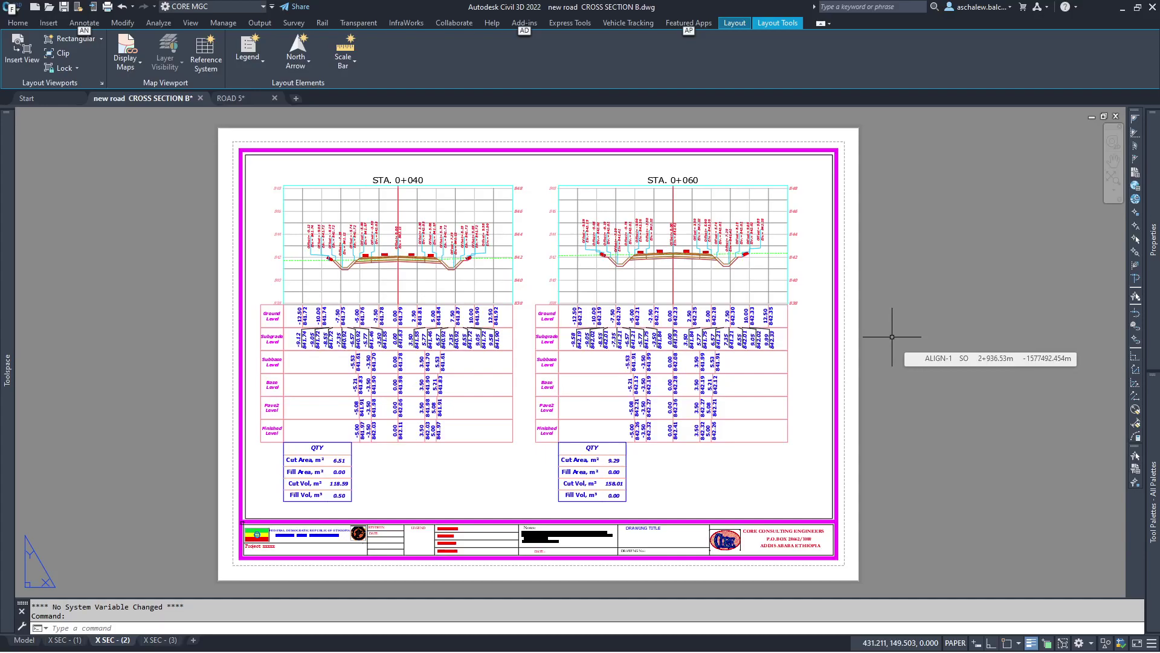
Switch to the ROAD 5 drawing and zoom around the 0+449.50 section view.
{"action": "left_click", "coordinate": [938, 300]}
{"action": "left_click", "coordinate": [886, 333]}
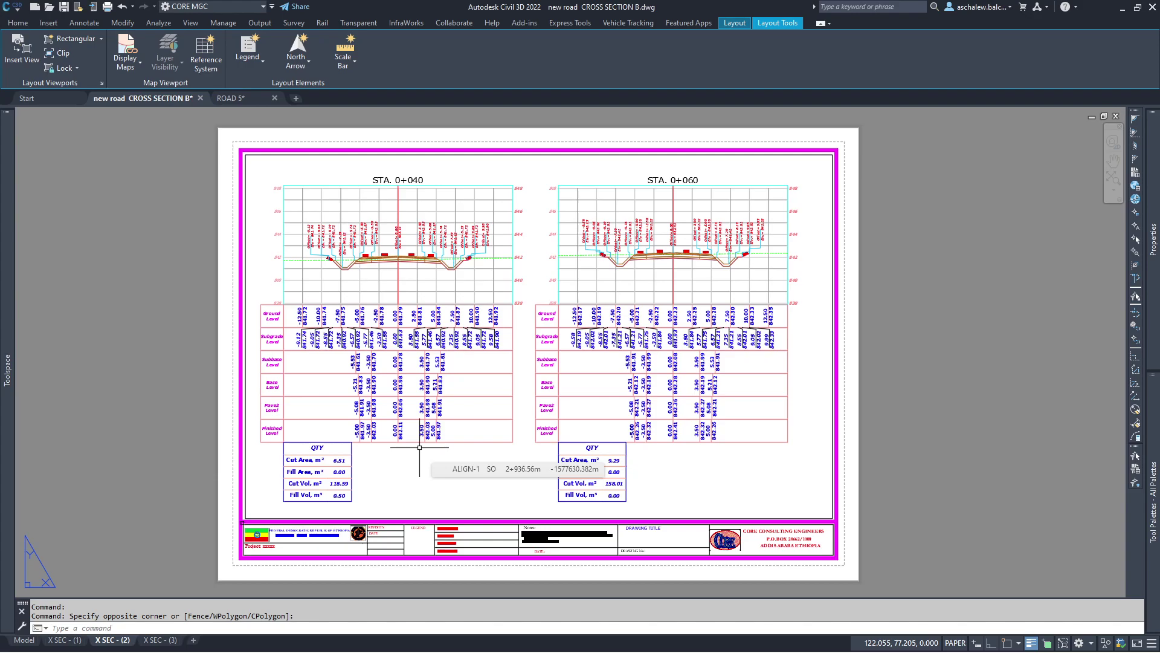
{"action": "left_click", "coordinate": [240, 99]}
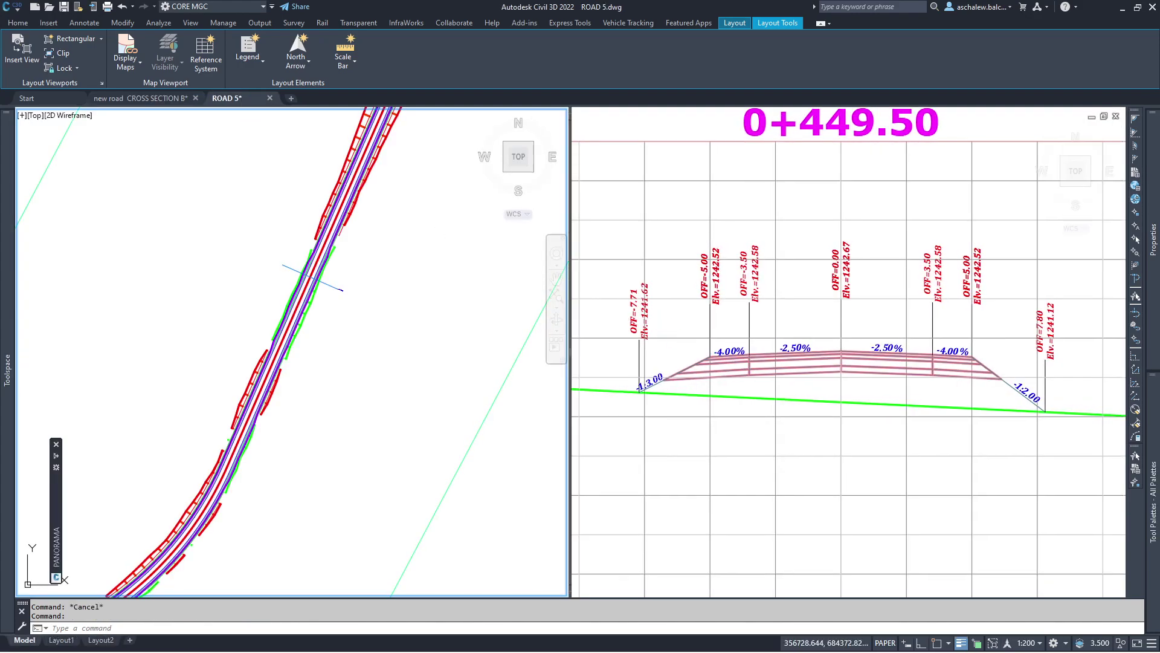
{"action": "scroll", "coordinate": [757, 360], "scroll_direction": "down", "scroll_amount": 2}
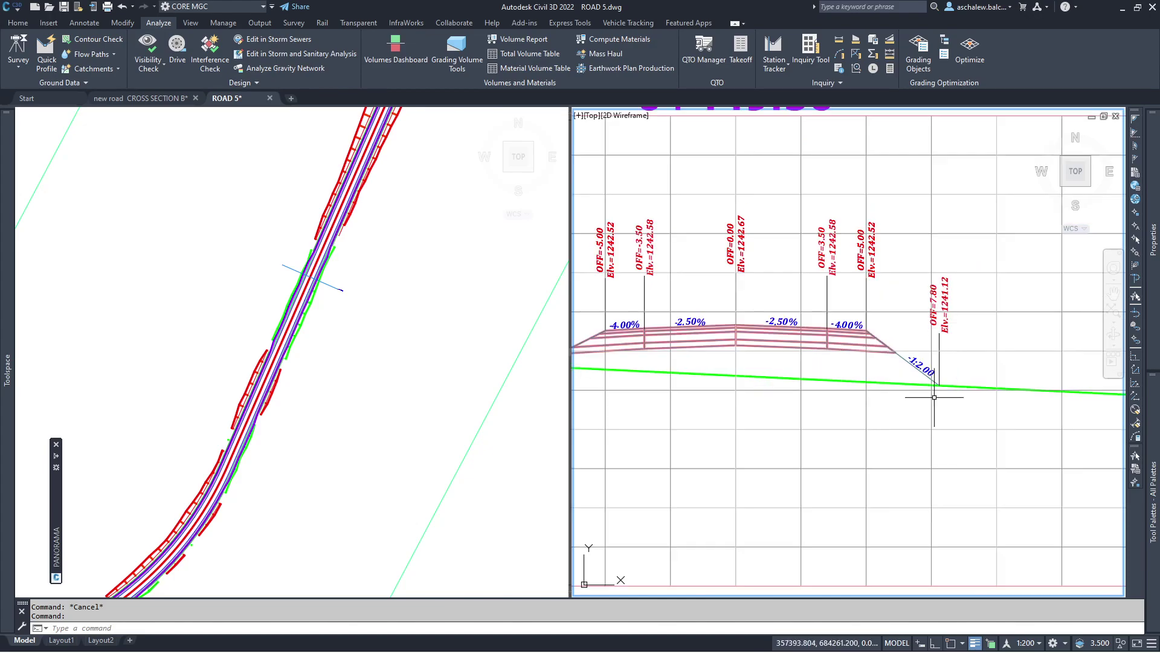
{"action": "scroll", "coordinate": [933, 391], "scroll_direction": "up", "scroll_amount": 2}
{"action": "scroll", "coordinate": [933, 391], "scroll_direction": "up", "scroll_amount": 2}
{"action": "scroll", "coordinate": [967, 308], "scroll_direction": "down", "scroll_amount": 3}
{"action": "scroll", "coordinate": [920, 325], "scroll_direction": "down", "scroll_amount": 3}
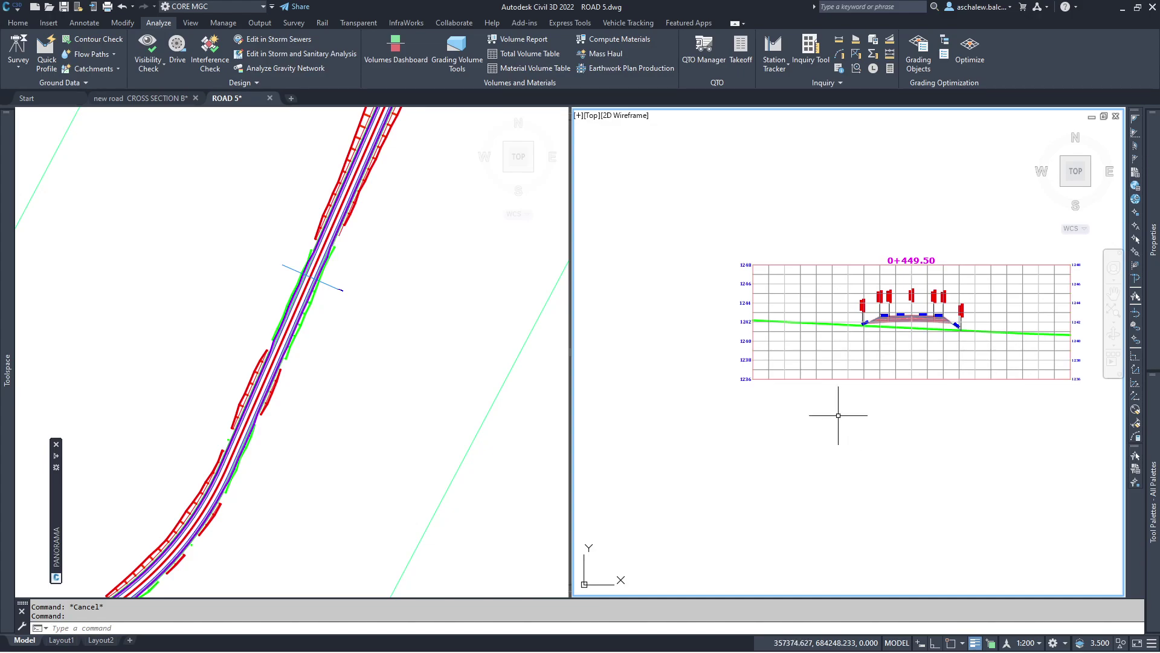
{"action": "scroll", "coordinate": [880, 323], "scroll_direction": "up", "scroll_amount": 5}
{"action": "scroll", "coordinate": [880, 324], "scroll_direction": "up", "scroll_amount": 5}
{"action": "scroll", "coordinate": [746, 324], "scroll_direction": "down", "scroll_amount": 2}
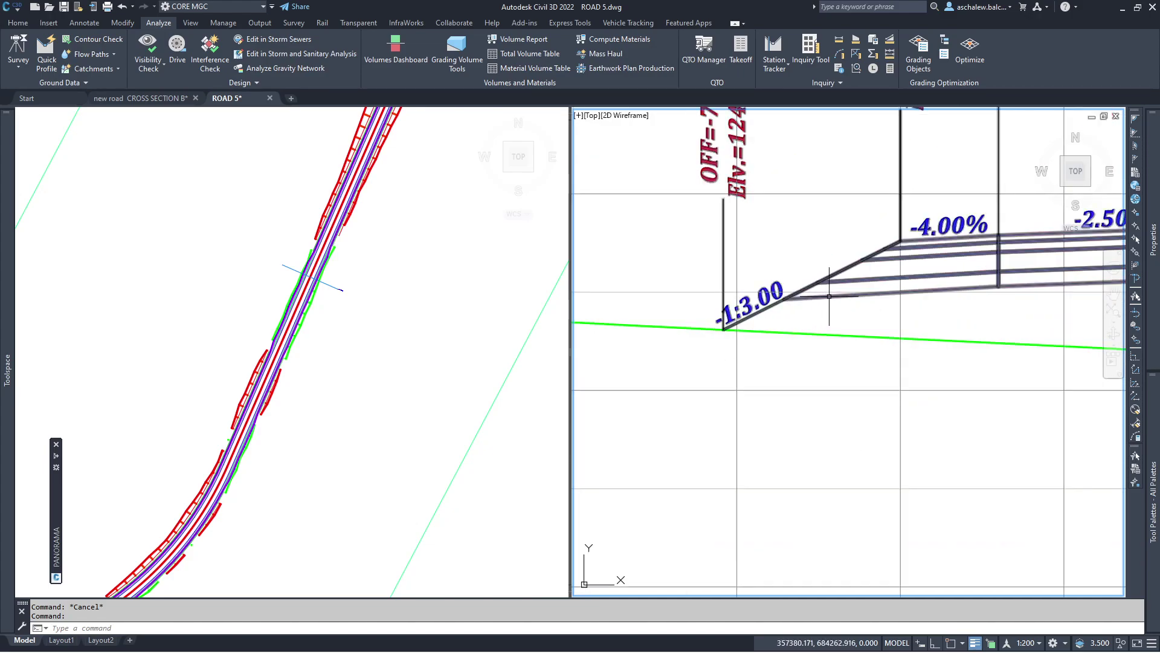
{"action": "scroll", "coordinate": [780, 326], "scroll_direction": "down", "scroll_amount": 4}
{"action": "scroll", "coordinate": [813, 332], "scroll_direction": "down", "scroll_amount": 4}
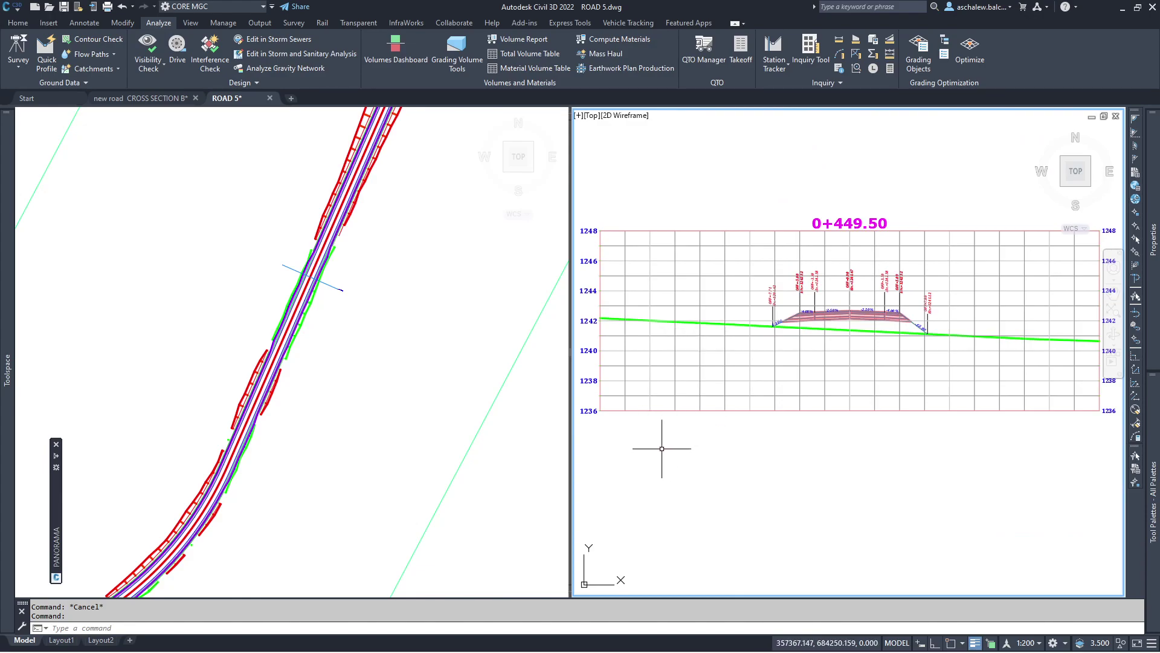
{"action": "scroll", "coordinate": [789, 347], "scroll_direction": "up", "scroll_amount": 6}
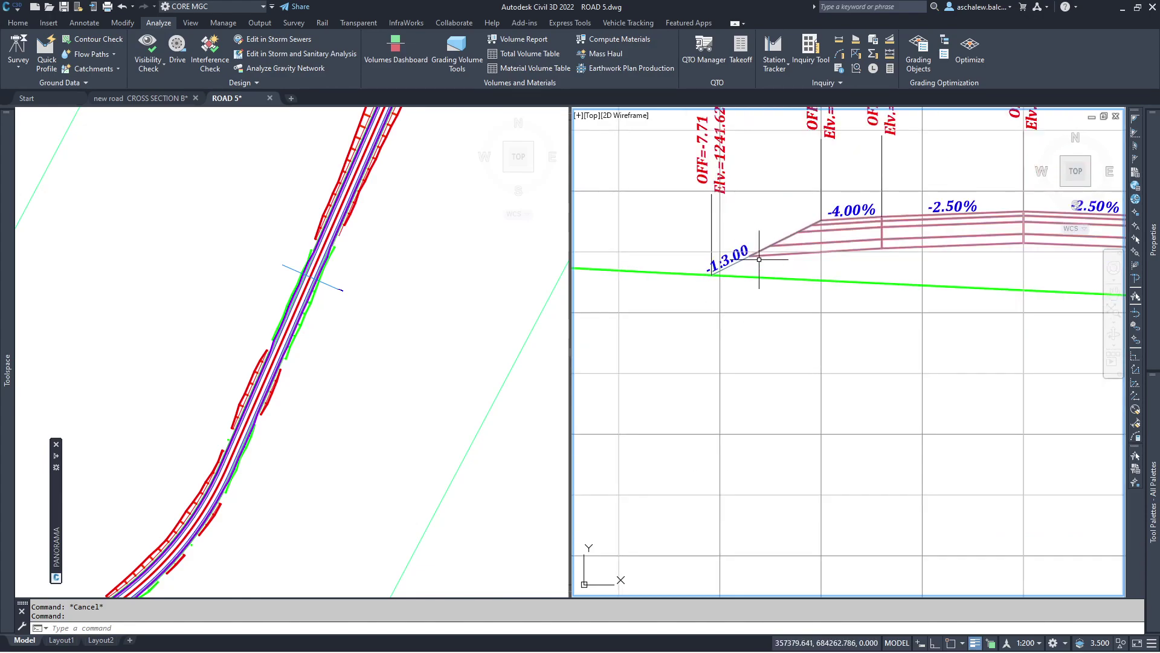
{"action": "scroll", "coordinate": [707, 266], "scroll_direction": "down", "scroll_amount": 2}
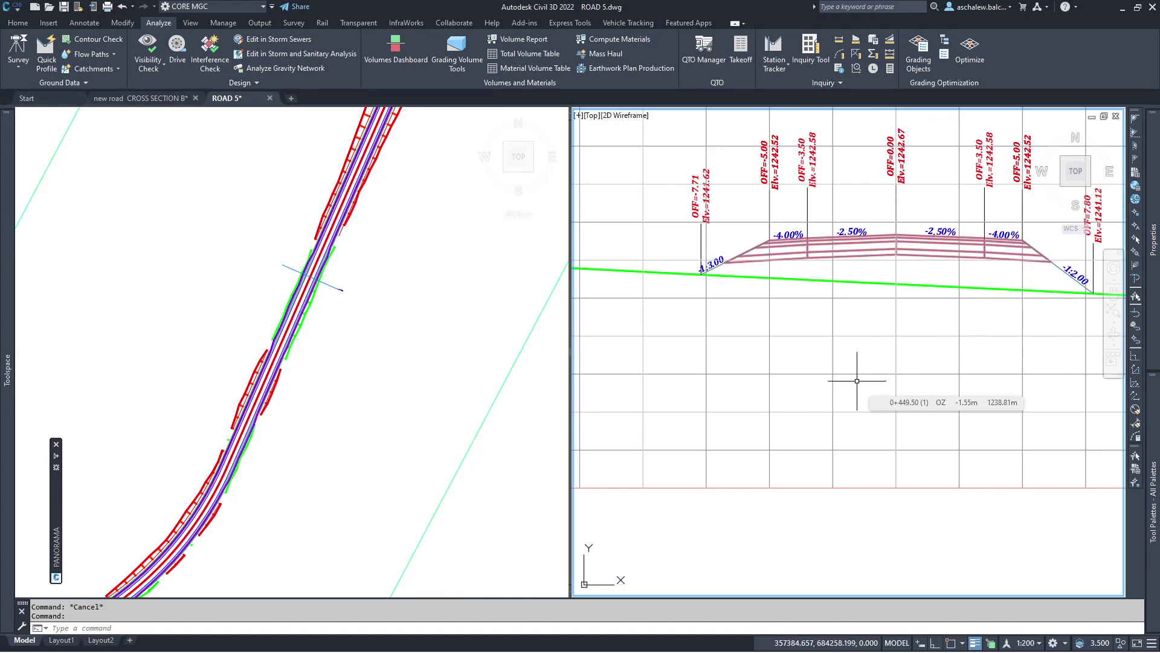
{"action": "scroll", "coordinate": [771, 260], "scroll_direction": "up", "scroll_amount": 2}
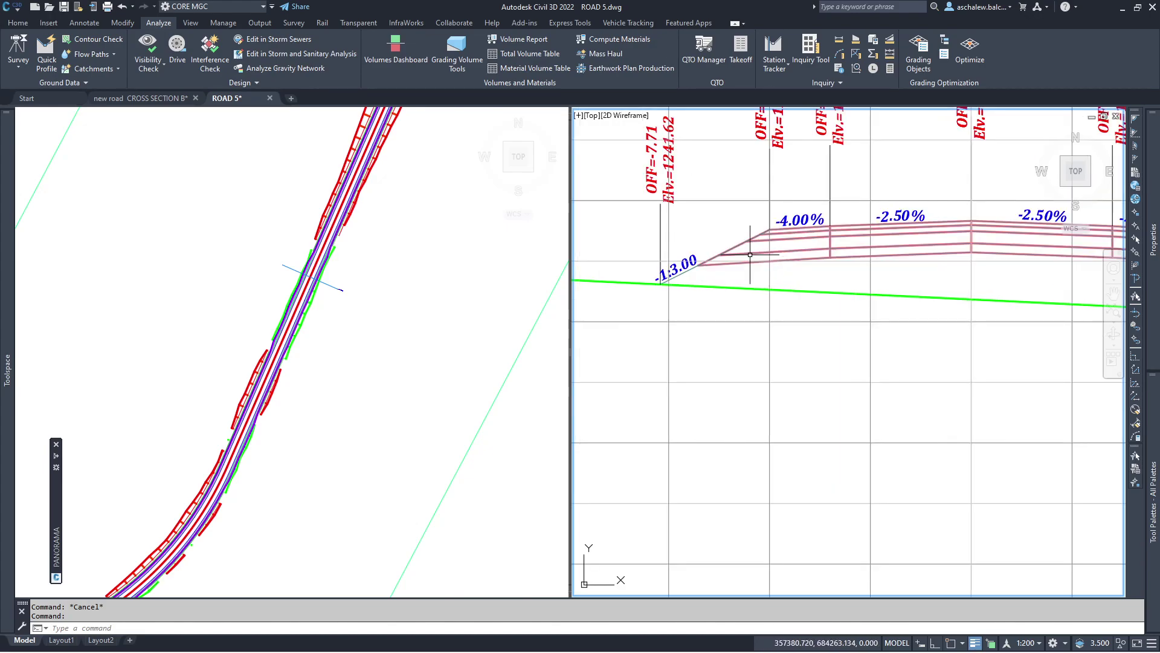
{"action": "scroll", "coordinate": [774, 239], "scroll_direction": "up", "scroll_amount": 2}
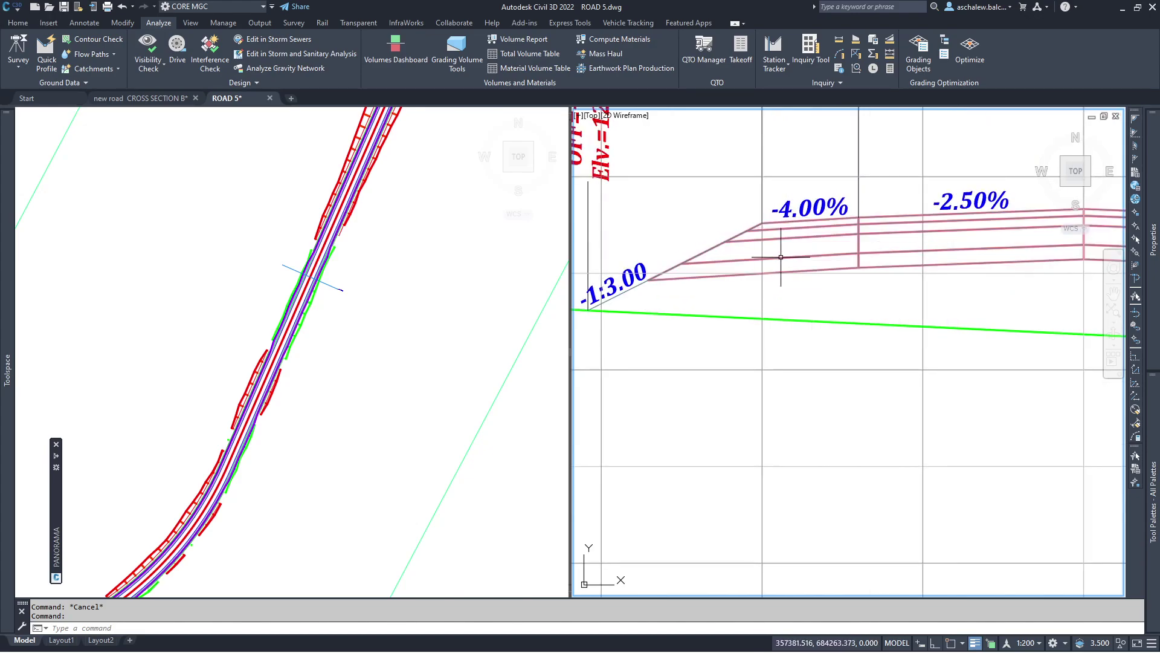
{"action": "scroll", "coordinate": [781, 257], "scroll_direction": "down", "scroll_amount": 6}
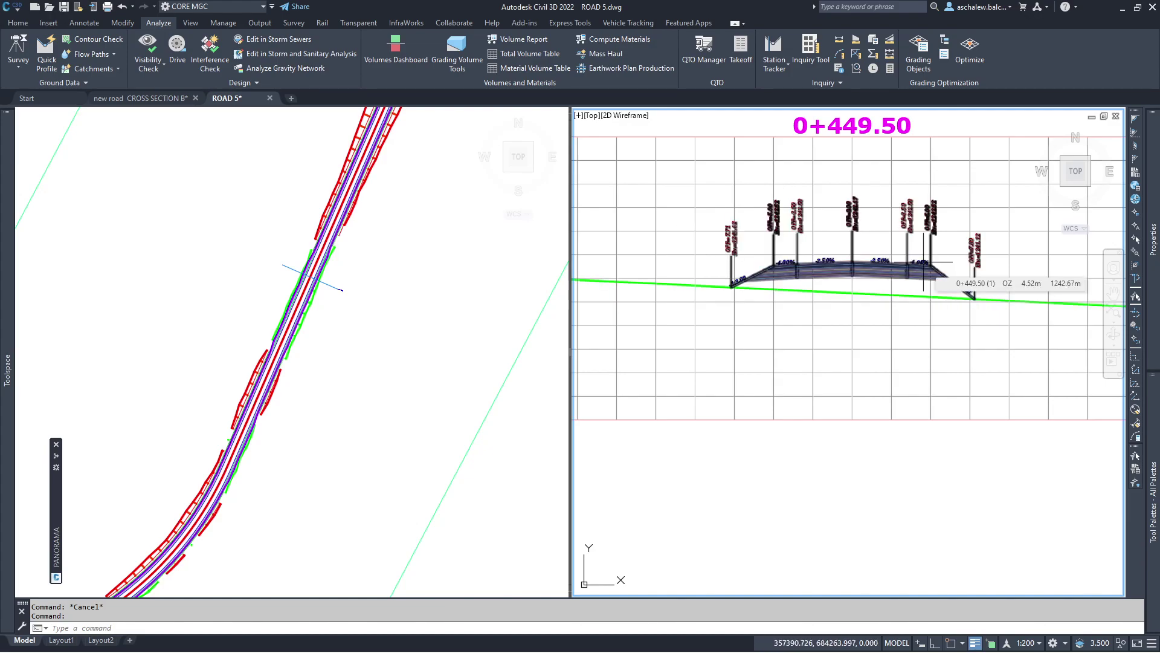
Zoom into the ROAD 5 corridor plan viewport.
{"action": "left_click", "coordinate": [313, 349]}
{"action": "scroll", "coordinate": [264, 365], "scroll_direction": "up", "scroll_amount": 4}
{"action": "scroll", "coordinate": [264, 366], "scroll_direction": "up", "scroll_amount": 1}
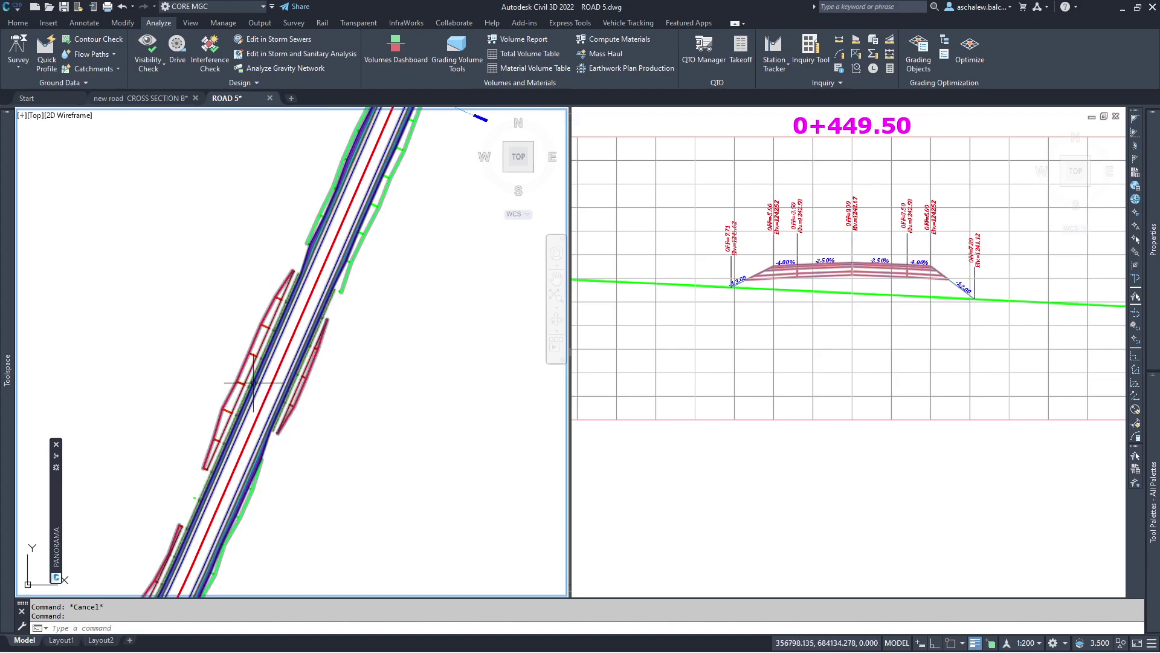
{"action": "left_click", "coordinate": [248, 357]}
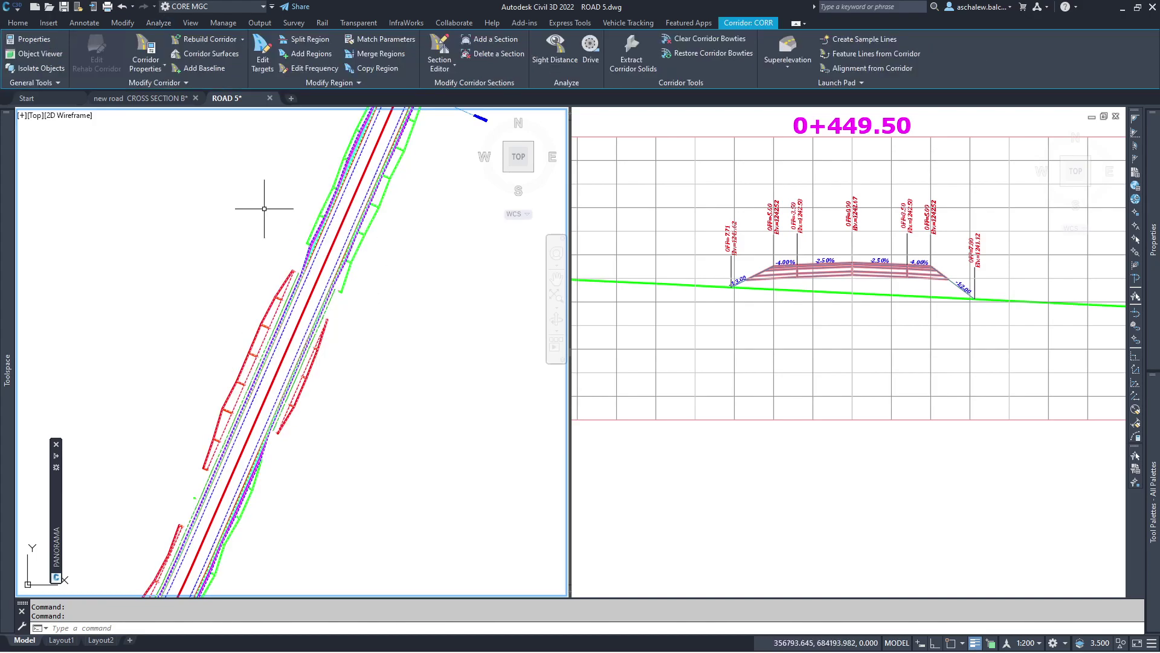
{"action": "left_click", "coordinate": [144, 49]}
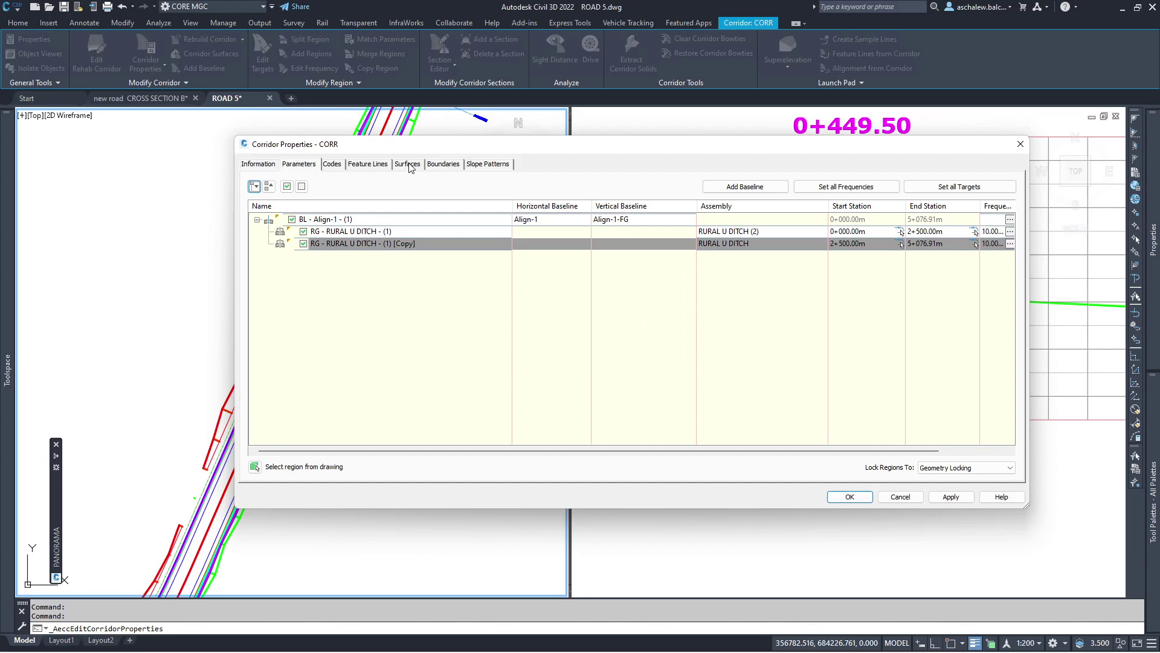
{"action": "left_click", "coordinate": [408, 165]}
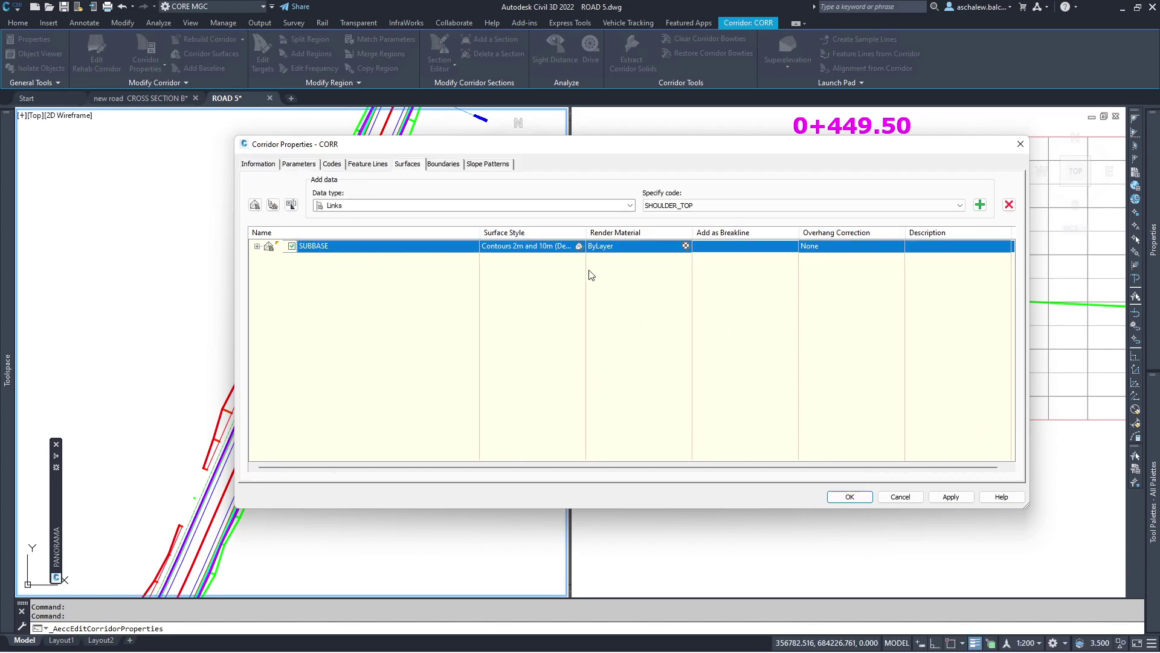
{"action": "left_click", "coordinate": [589, 247]}
{"action": "left_click", "coordinate": [1009, 205]}
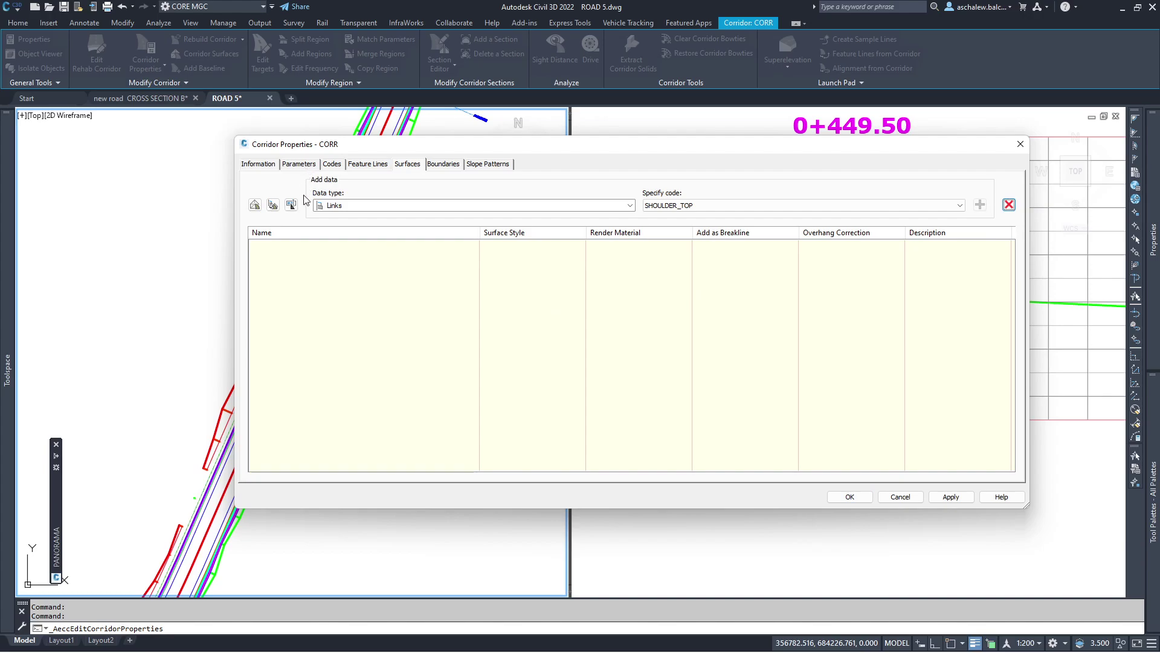
{"action": "left_click", "coordinate": [901, 497]}
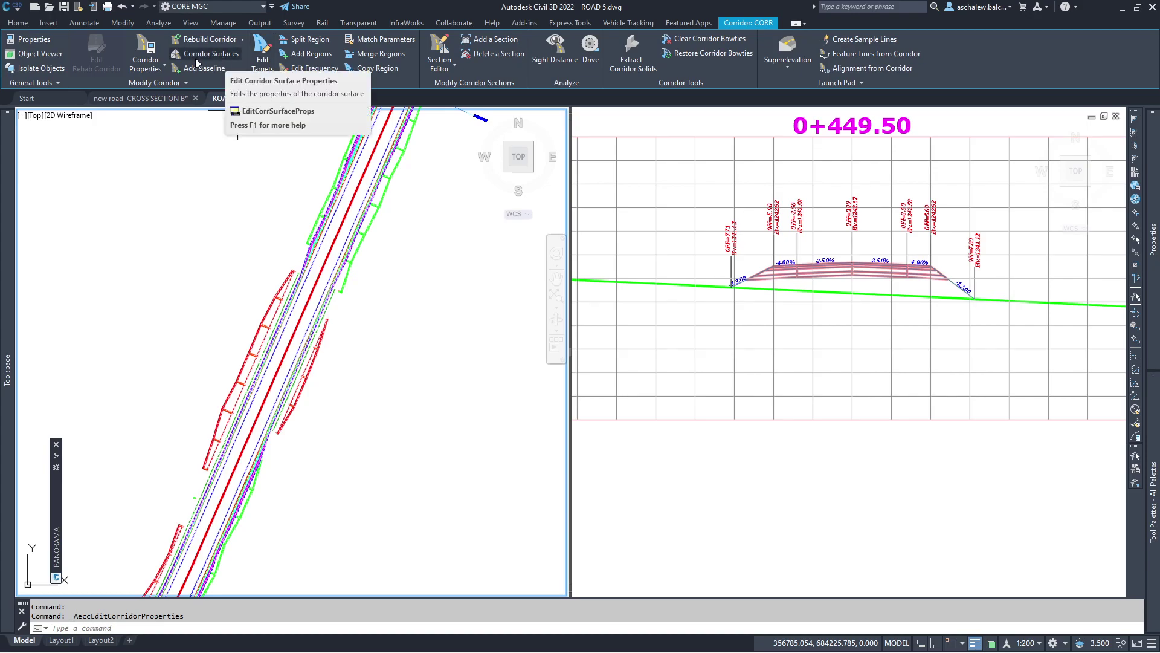
Remove the SUBBASE corridor surface and create a new surface named SUBGRADE.
{"action": "left_click", "coordinate": [195, 55]}
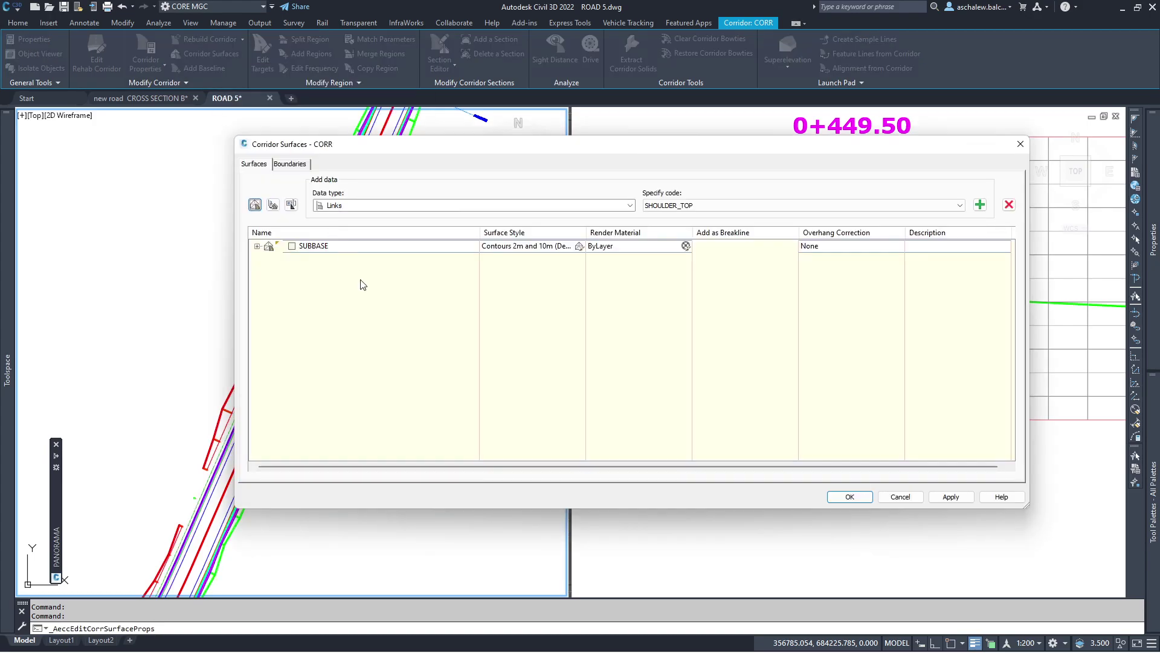
{"action": "left_click", "coordinate": [292, 246]}
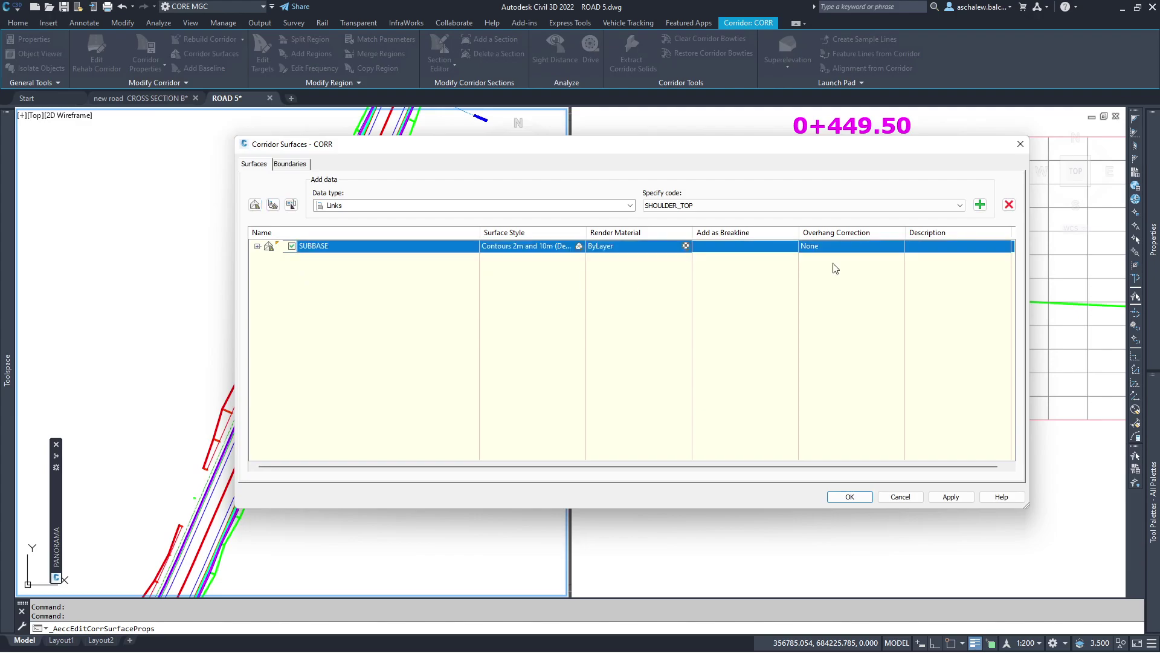
{"action": "left_click", "coordinate": [1008, 204]}
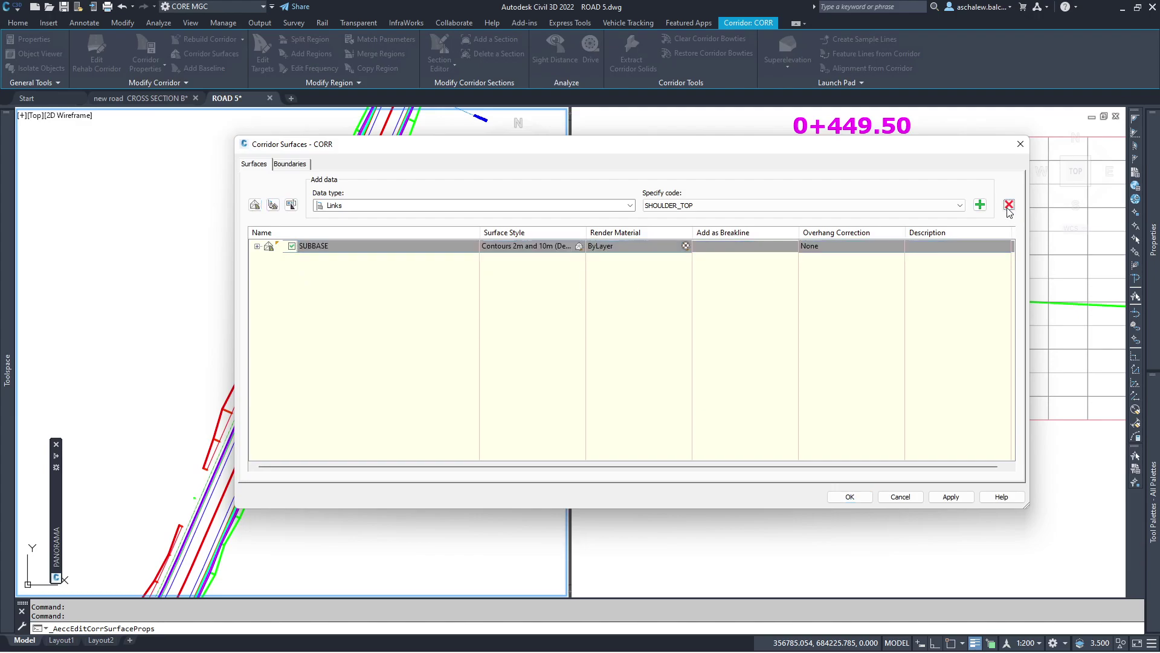
{"action": "left_click", "coordinate": [255, 205]}
{"action": "left_click", "coordinate": [340, 247]}
{"action": "type", "text": "SUBGRADE"}
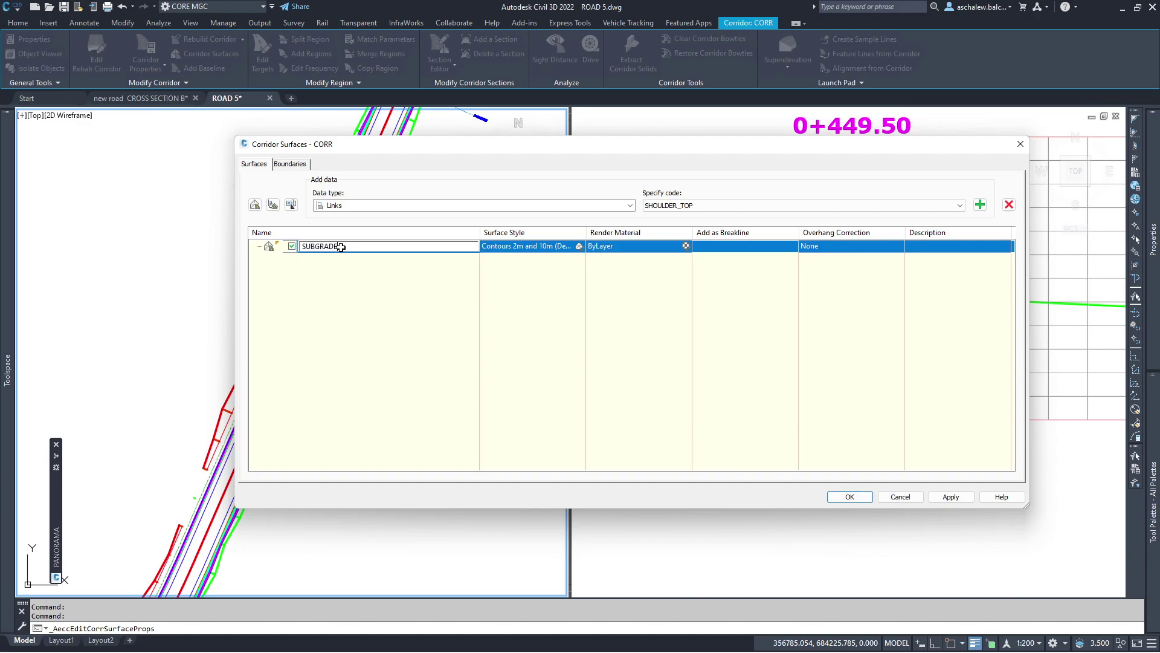
{"action": "left_click", "coordinate": [832, 260]}
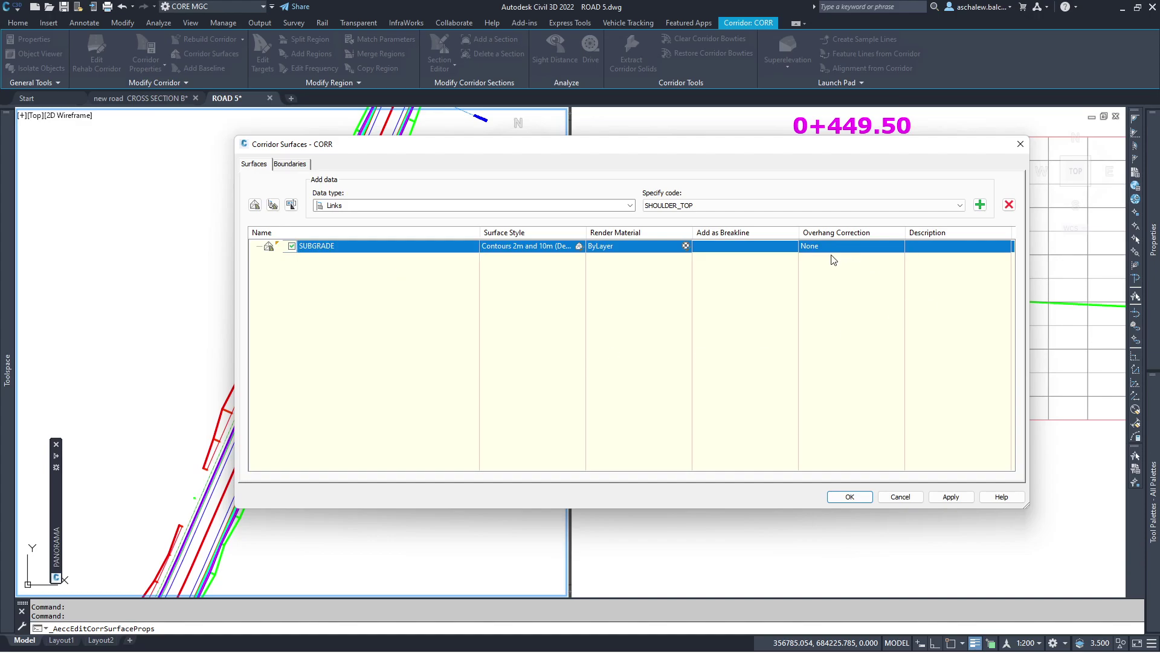
Set SUBGRADE's overhang correction to Bottom Links and its style to Border Only.
{"action": "left_click", "coordinate": [827, 248]}
{"action": "left_click", "coordinate": [828, 269]}
{"action": "left_click", "coordinate": [537, 246]}
{"action": "left_click", "coordinate": [601, 346]}
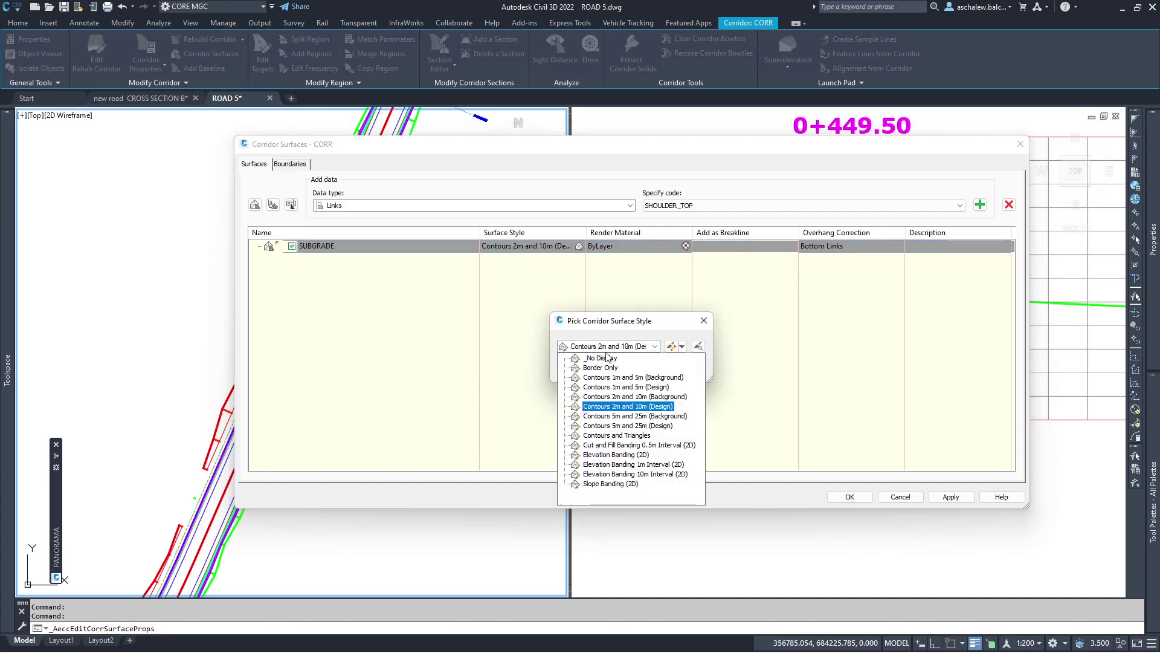
{"action": "left_click", "coordinate": [592, 368]}
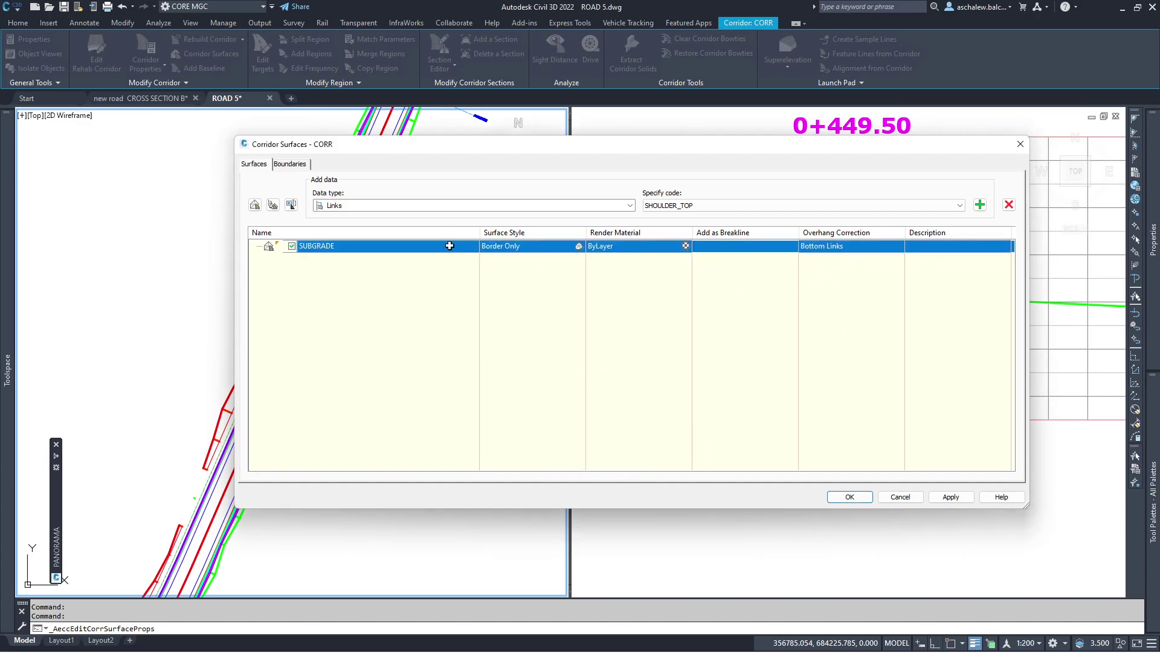
Add EX links to the SUBGRADE surface as a breakline.
{"action": "left_click", "coordinate": [732, 207]}
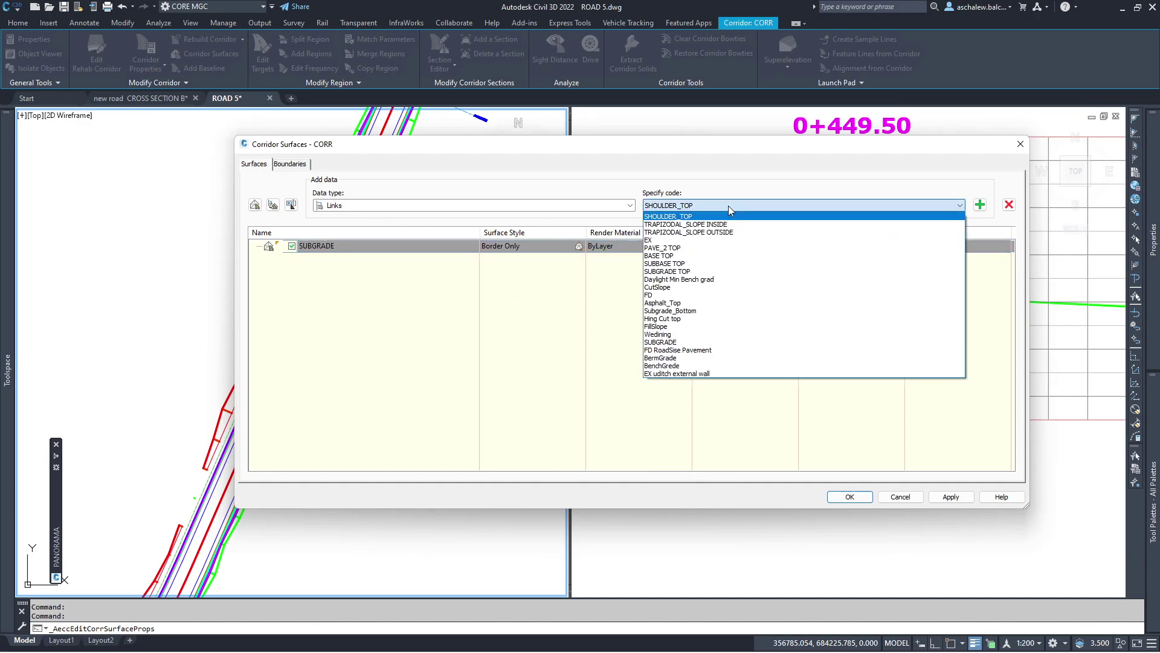
{"action": "left_click", "coordinate": [669, 241]}
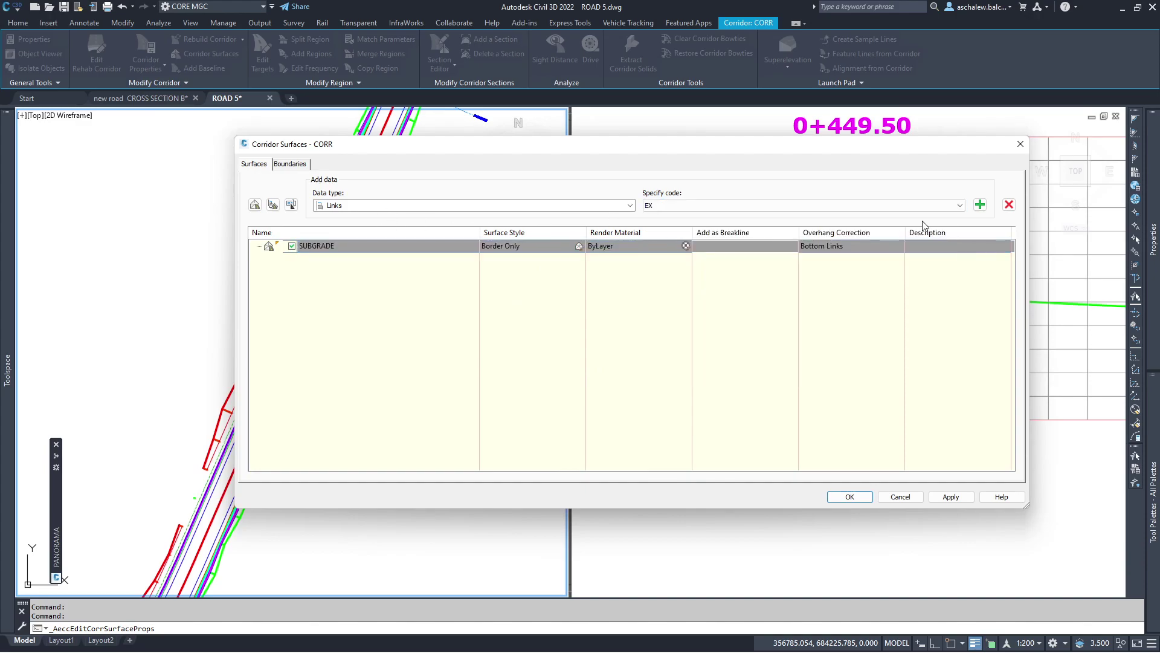
{"action": "left_click", "coordinate": [981, 205]}
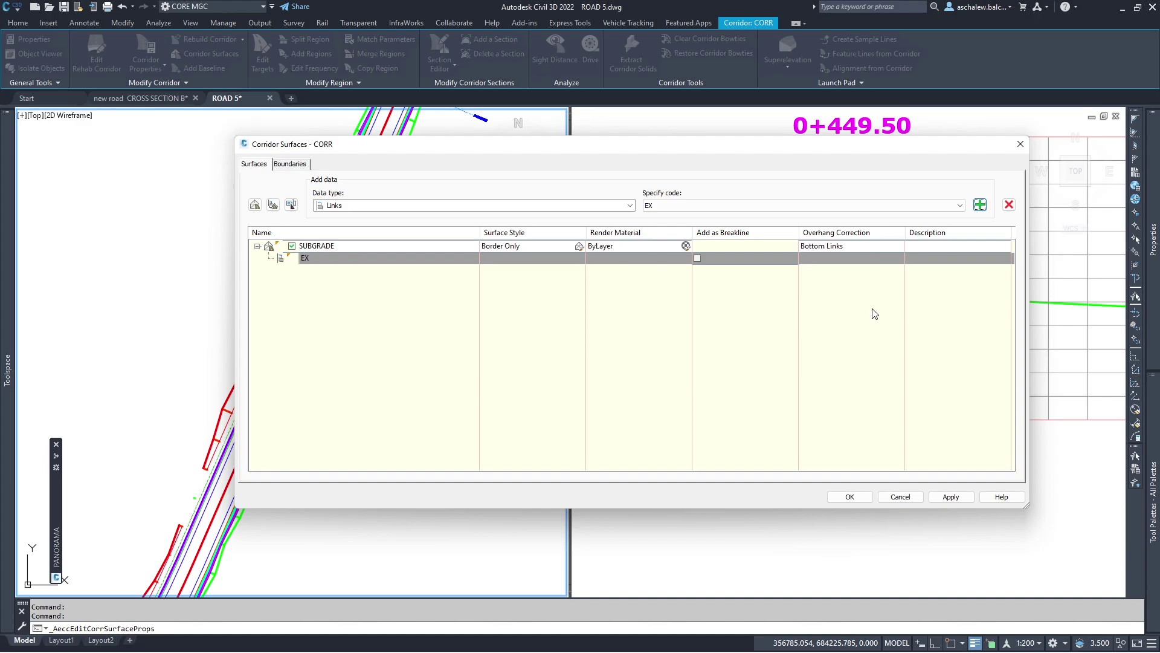
{"action": "left_click", "coordinate": [700, 259]}
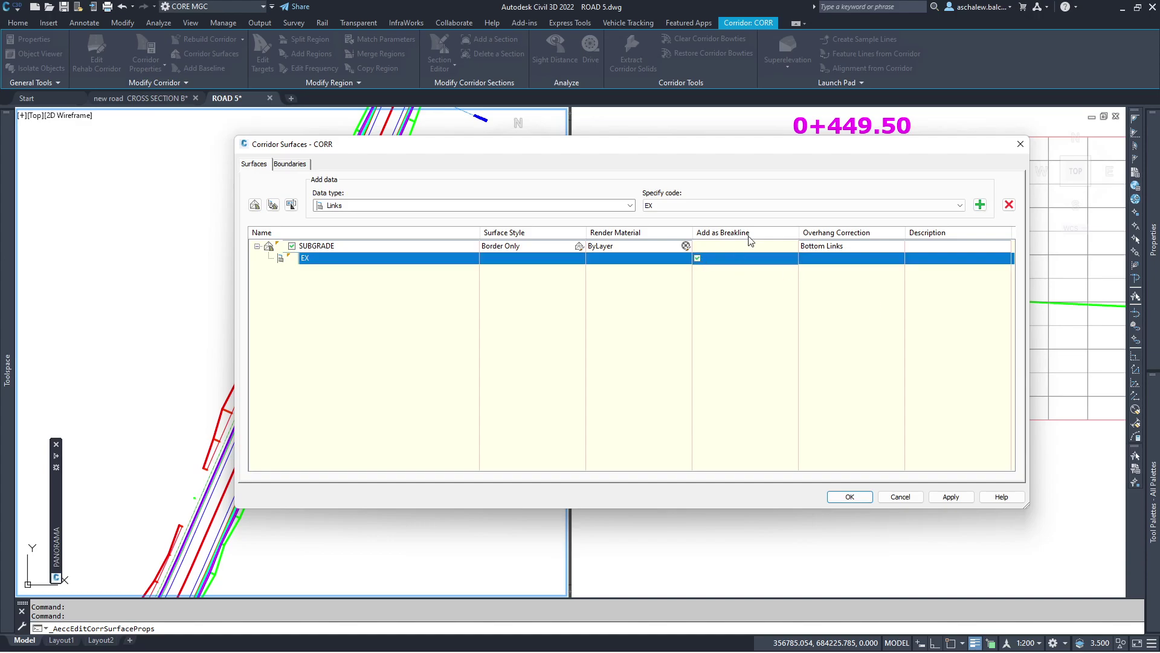
Add the EX feature lines to the SUBGRADE surface.
{"action": "left_click", "coordinate": [541, 206]}
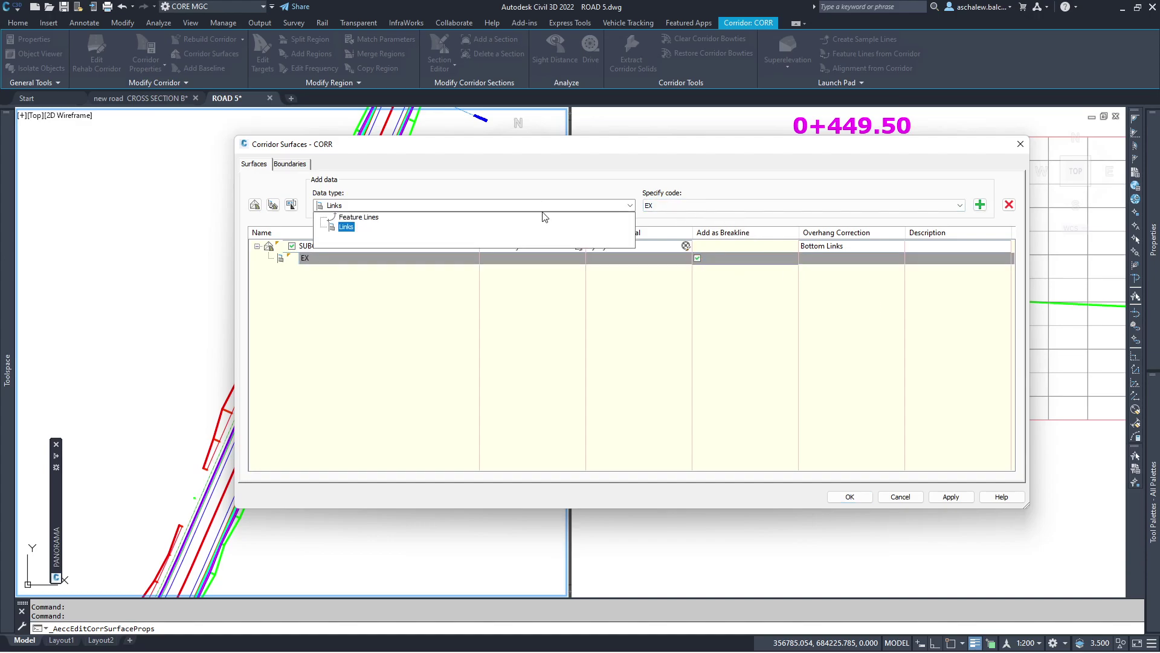
{"action": "left_click", "coordinate": [365, 219]}
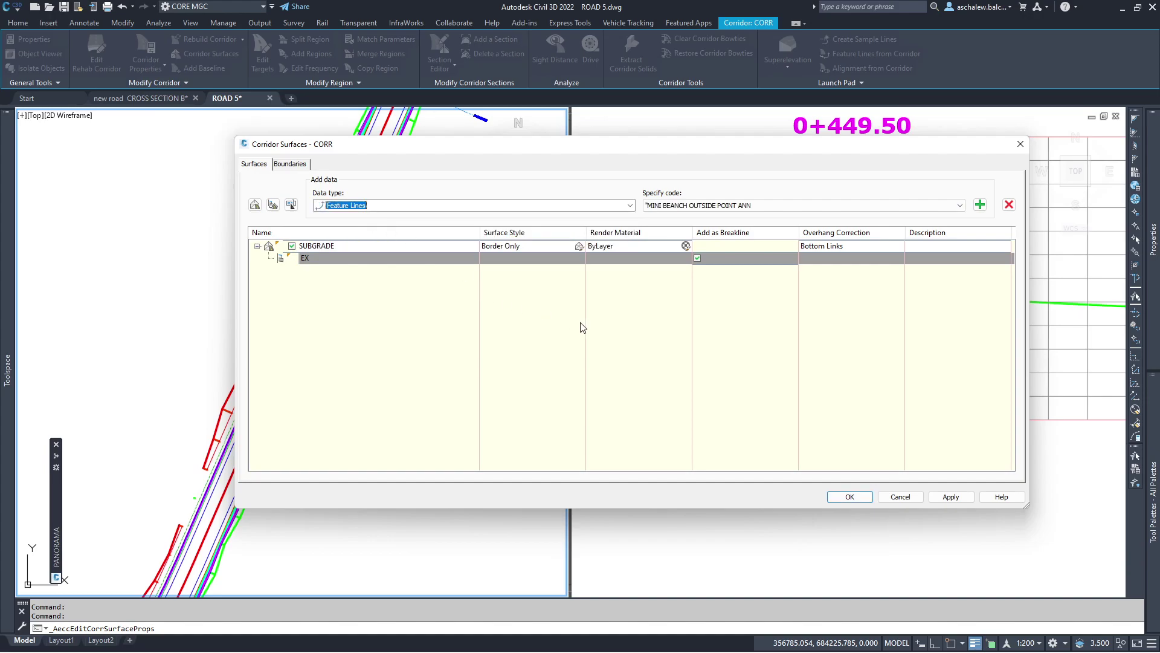
{"action": "left_click", "coordinate": [798, 209]}
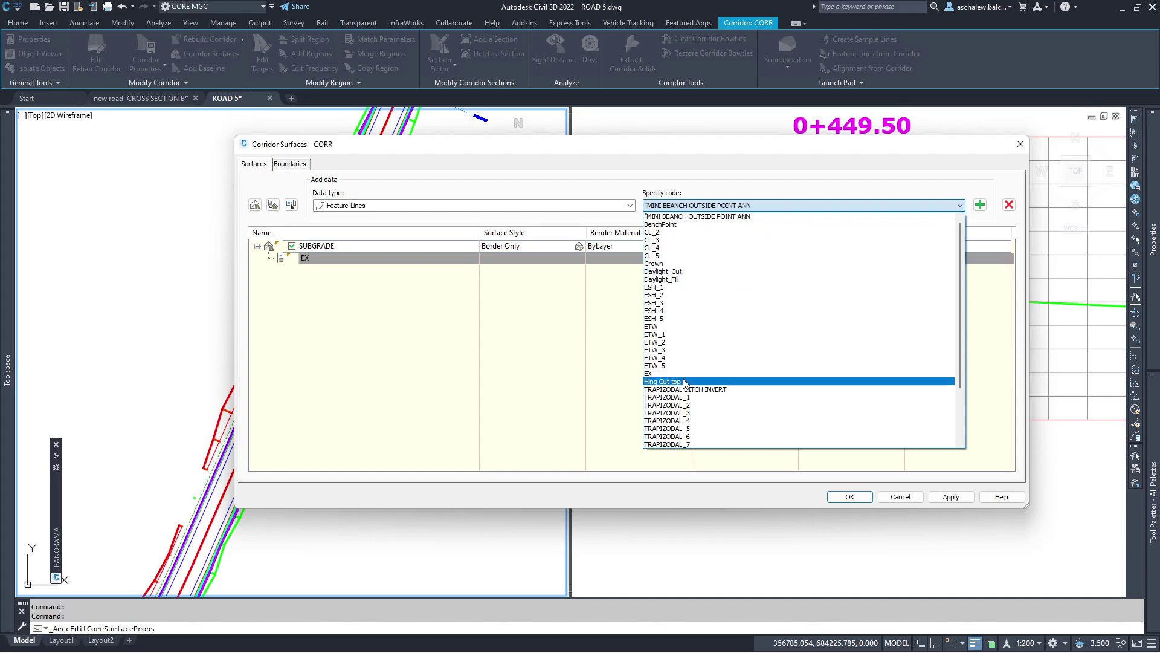
{"action": "left_click", "coordinate": [650, 375]}
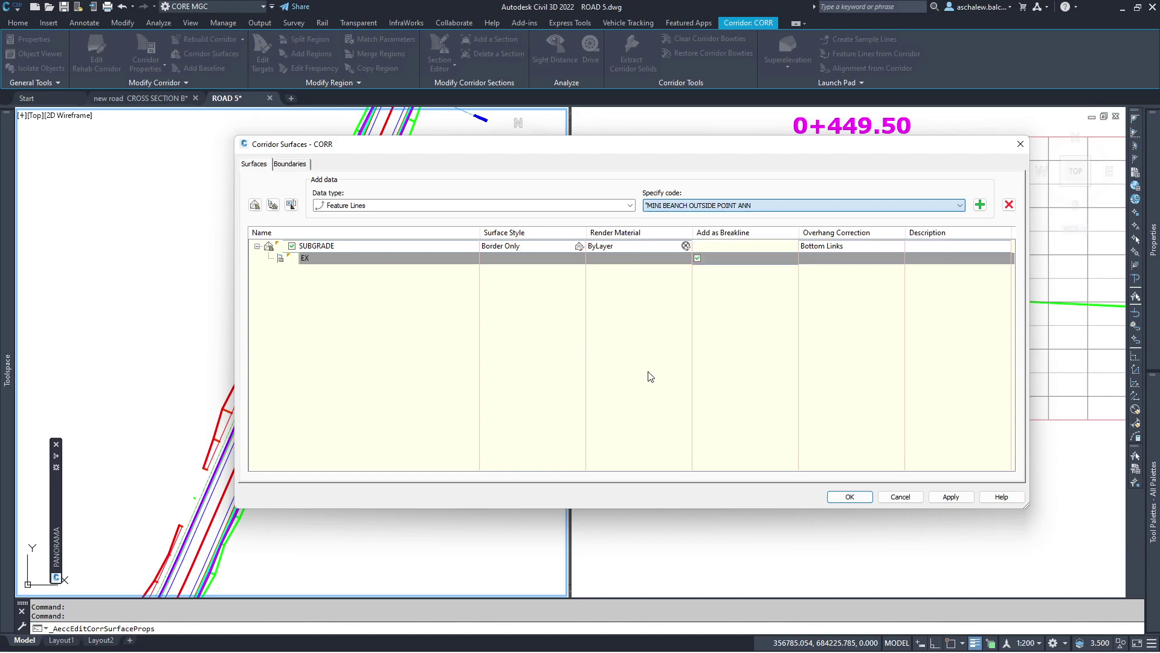
{"action": "left_click", "coordinate": [980, 205]}
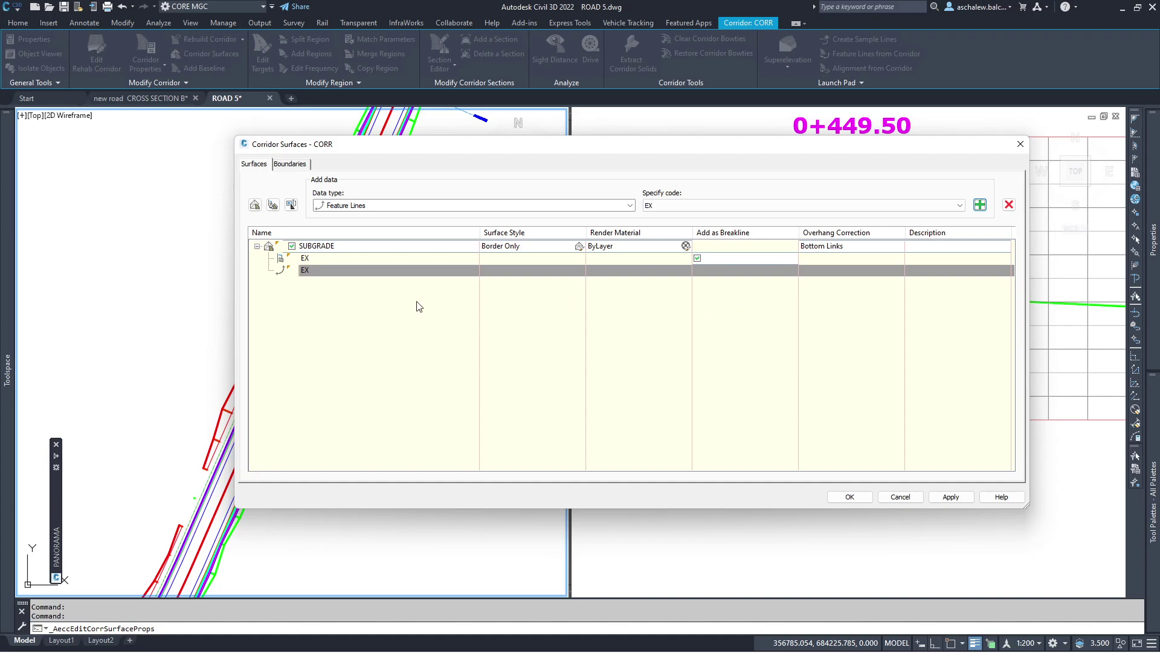
Use the corridor extents as SUBGRADE's outer boundary and apply the corridor surface settings.
{"action": "left_click", "coordinate": [289, 166]}
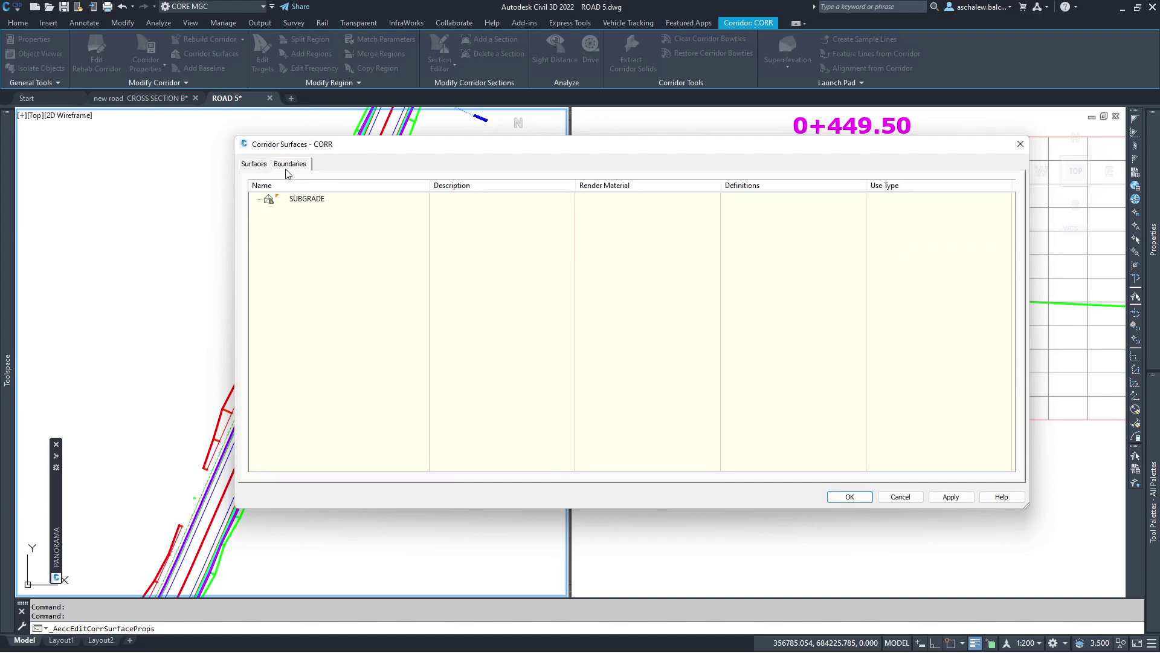
{"action": "right_click", "coordinate": [314, 205]}
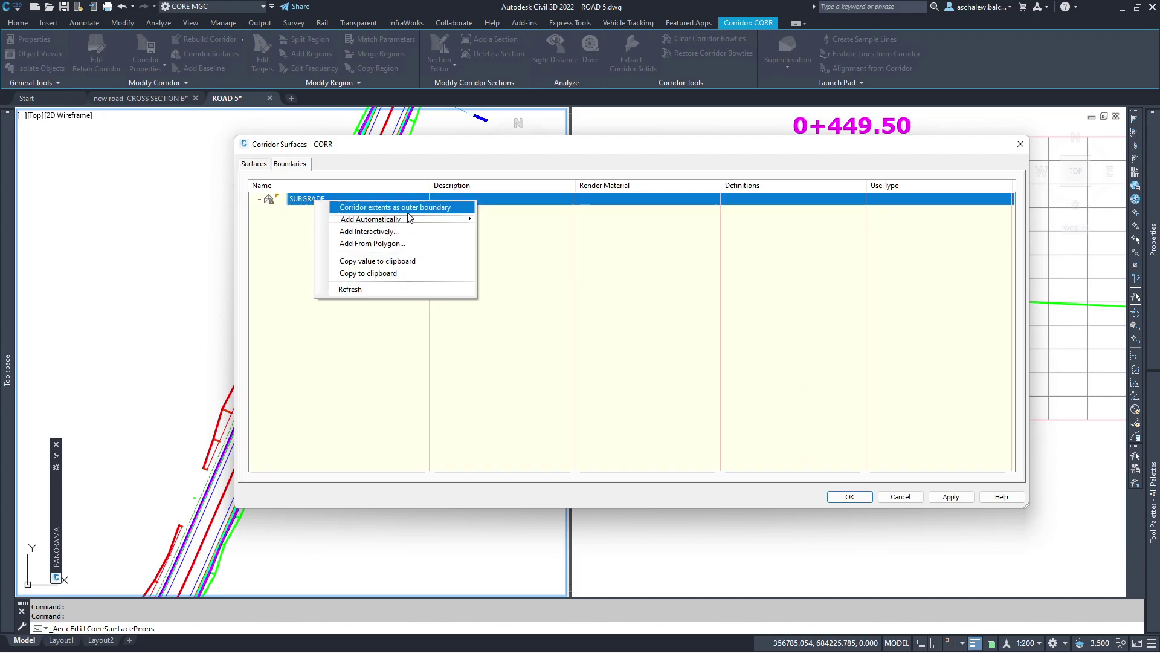
{"action": "left_click", "coordinate": [402, 207]}
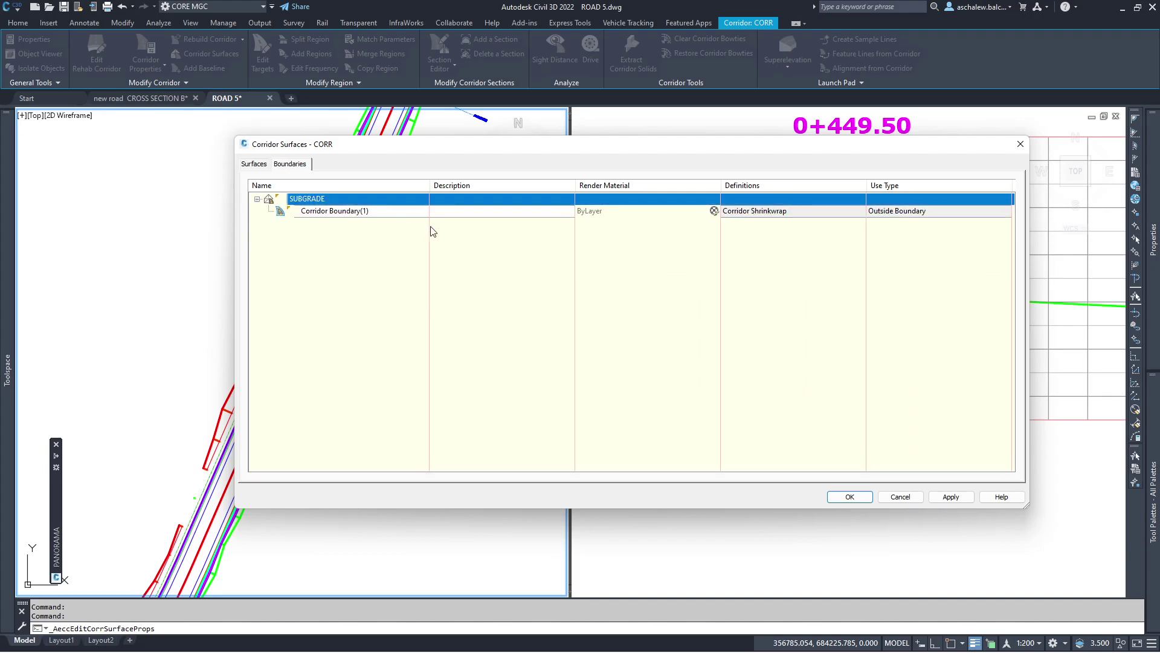
{"action": "left_click", "coordinate": [849, 497]}
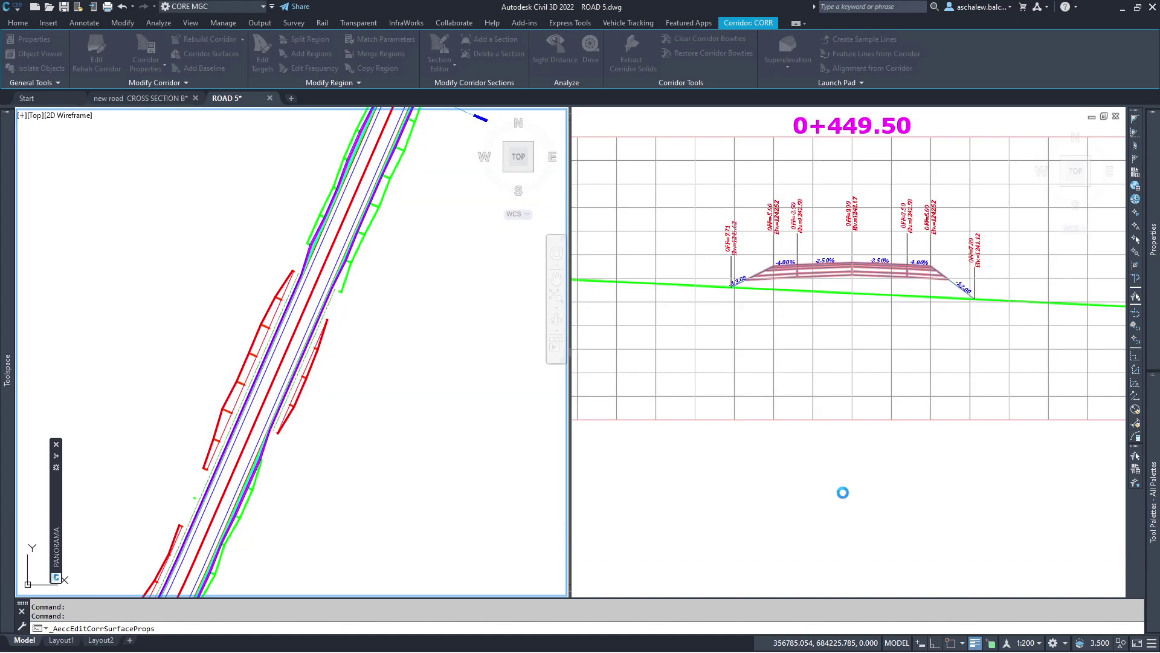
Select the sample line crossing the road in the plan view.
{"action": "left_click", "coordinate": [472, 392]}
{"action": "middle_click_drag", "start_coordinate": [393, 381], "coordinate": [381, 306]}
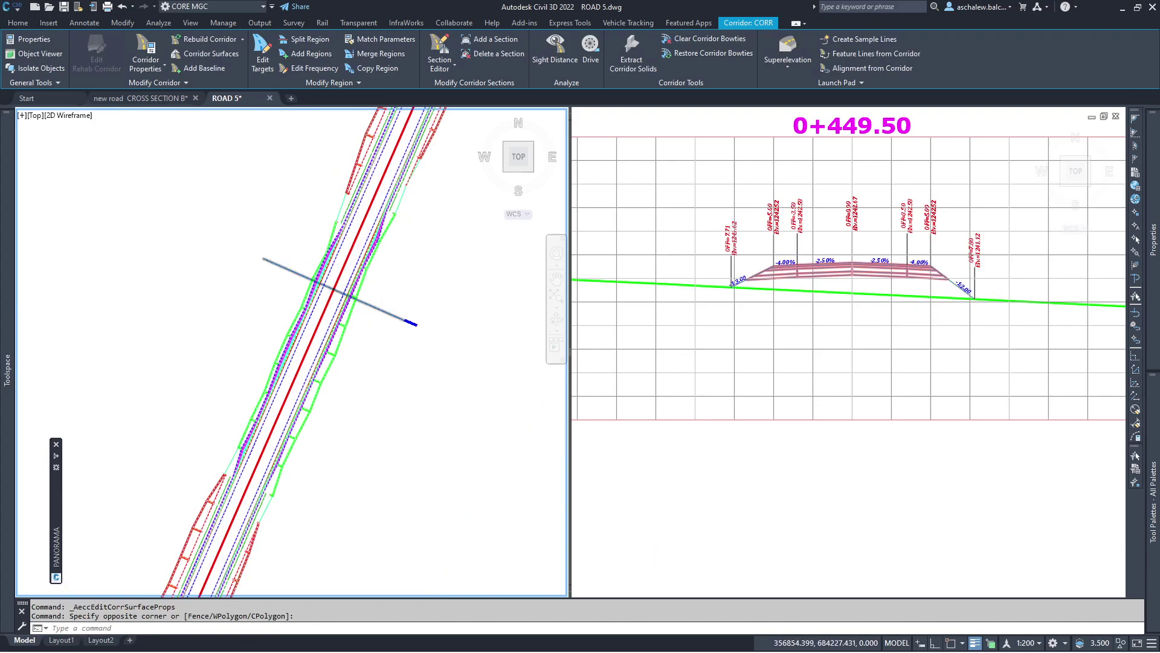
{"action": "key", "text": "Escape"}
{"action": "left_click", "coordinate": [383, 310]}
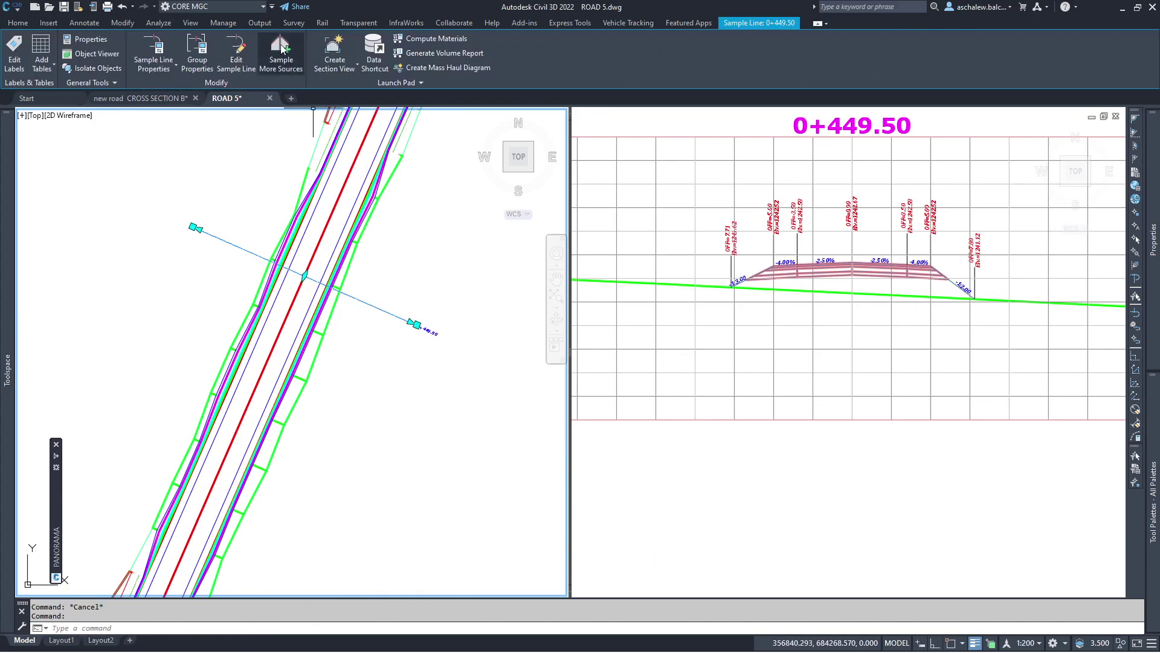
Add CORR SUBGRADE to the sample line group's sampled sources.
{"action": "left_click", "coordinate": [281, 48]}
{"action": "left_click", "coordinate": [151, 264]}
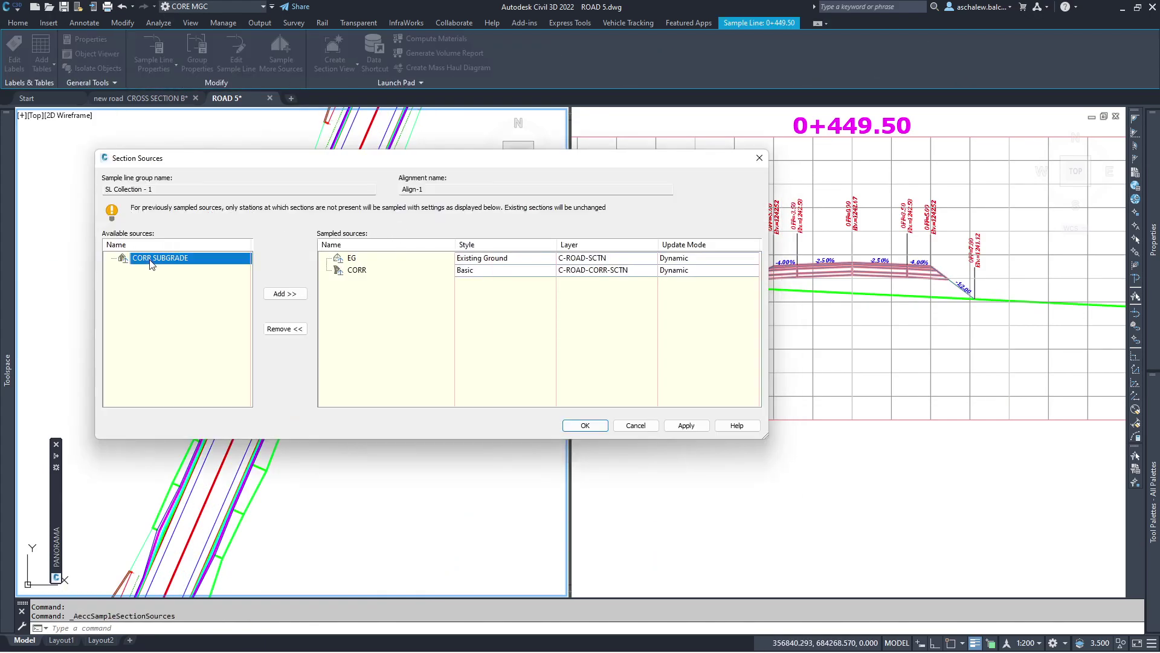
{"action": "left_click", "coordinate": [289, 296]}
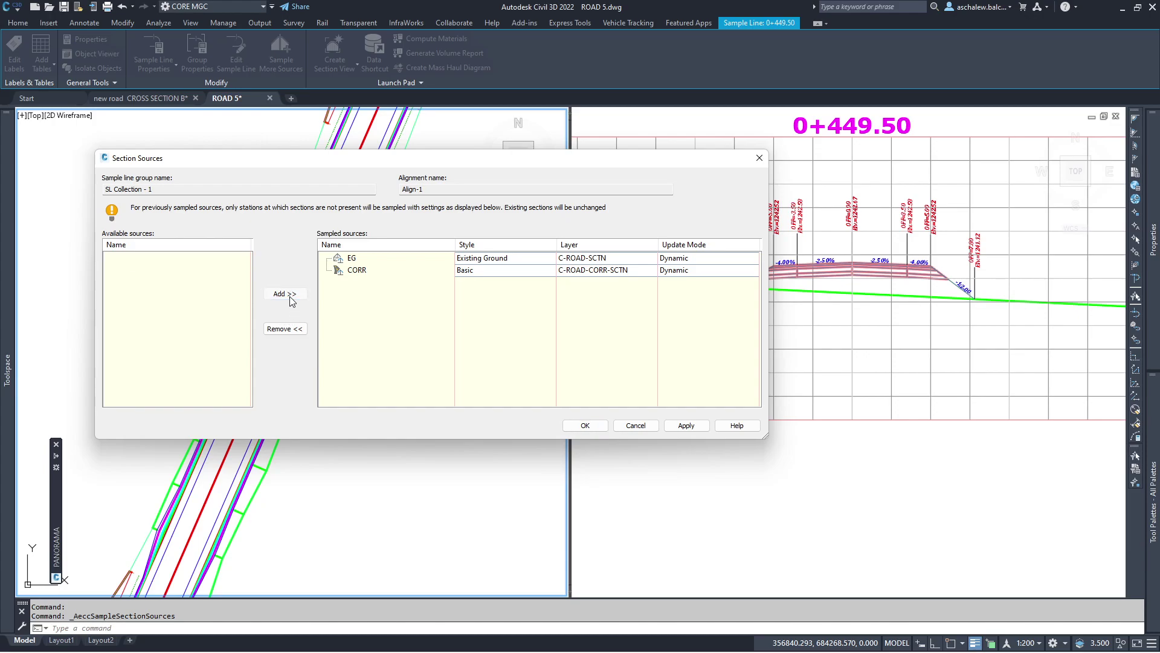
Copy the current section style for CORR SUBGRADE and start changing its segment colour.
{"action": "left_click", "coordinate": [494, 282]}
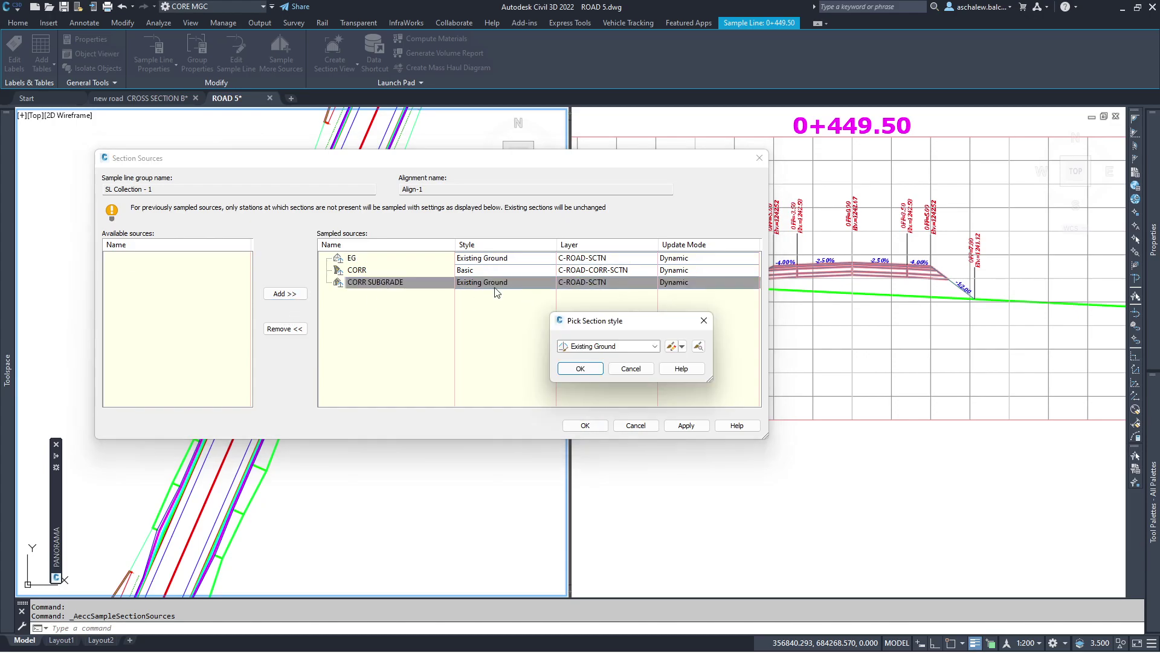
{"action": "left_click", "coordinate": [654, 346]}
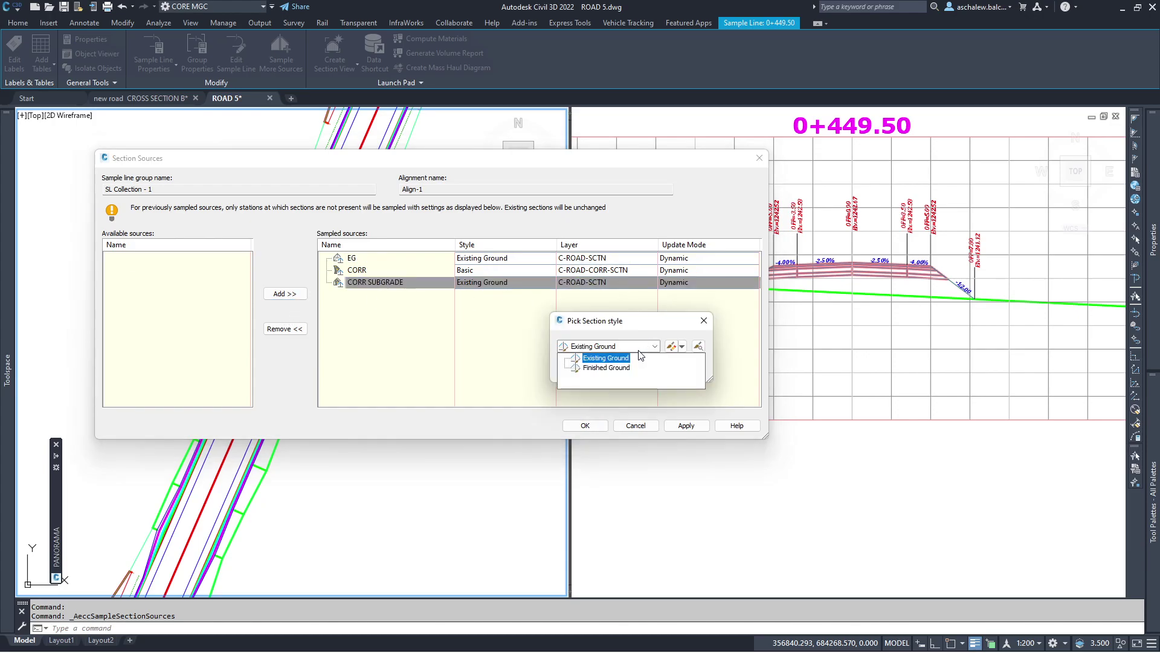
{"action": "left_click", "coordinate": [682, 347]}
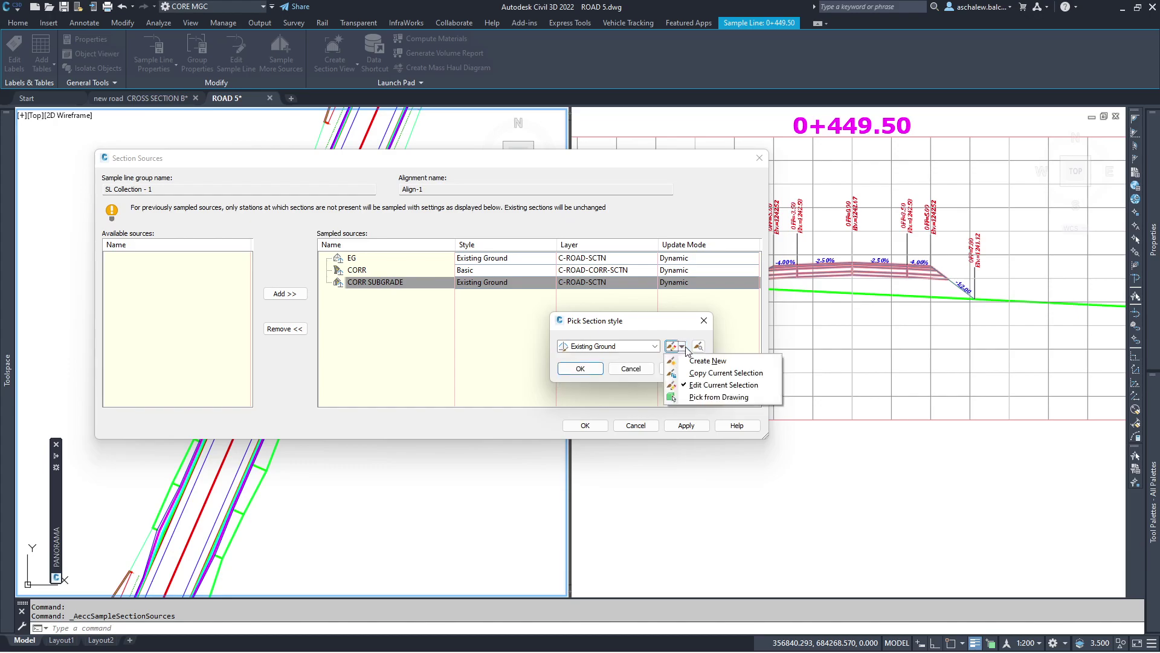
{"action": "left_click", "coordinate": [713, 372]}
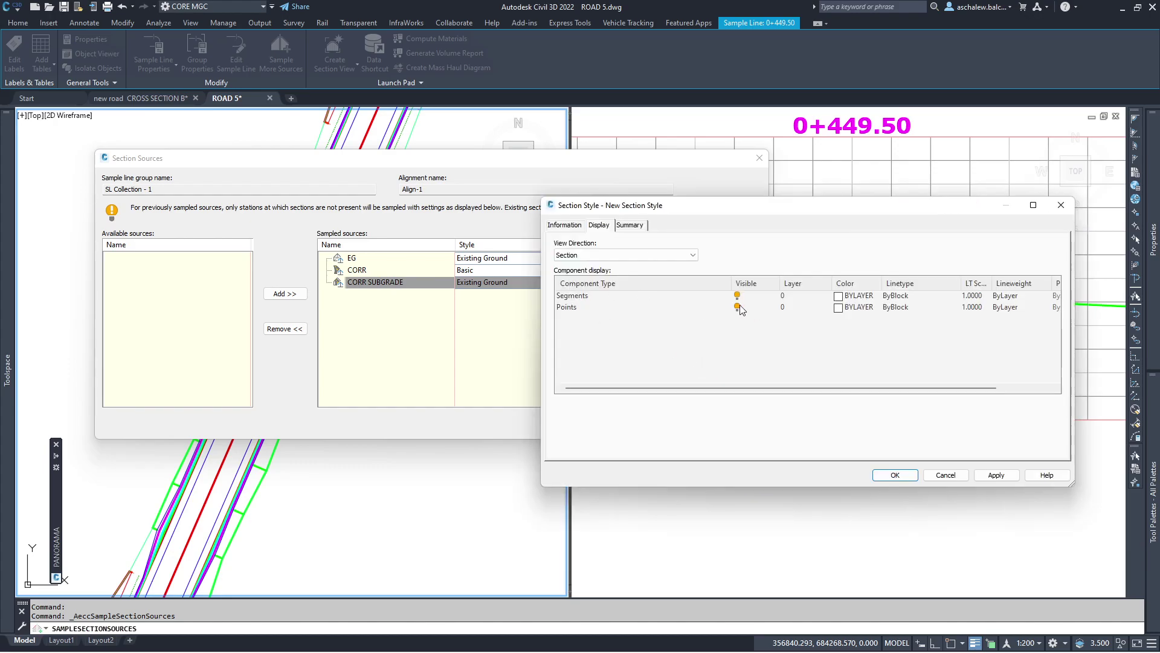
{"action": "left_click", "coordinate": [757, 310]}
{"action": "left_click", "coordinate": [871, 297]}
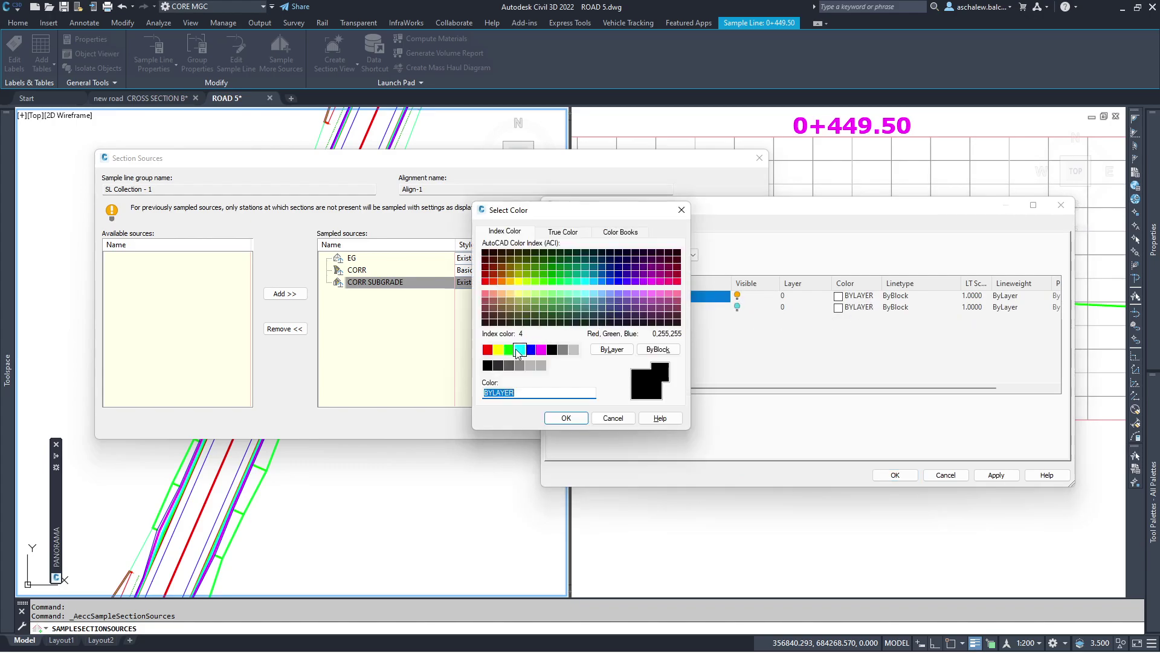
Set the copied style's segments to cyan with a 0.30 mm lineweight and save it.
{"action": "left_click", "coordinate": [517, 350]}
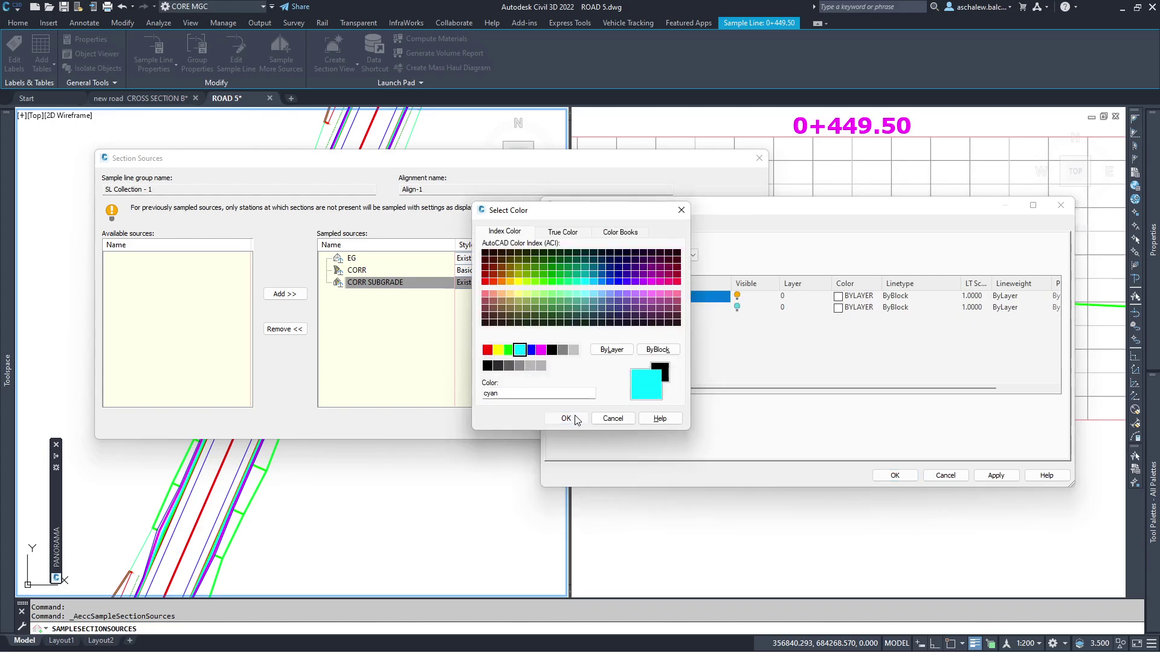
{"action": "left_click", "coordinate": [567, 418]}
{"action": "left_click", "coordinate": [1005, 300]}
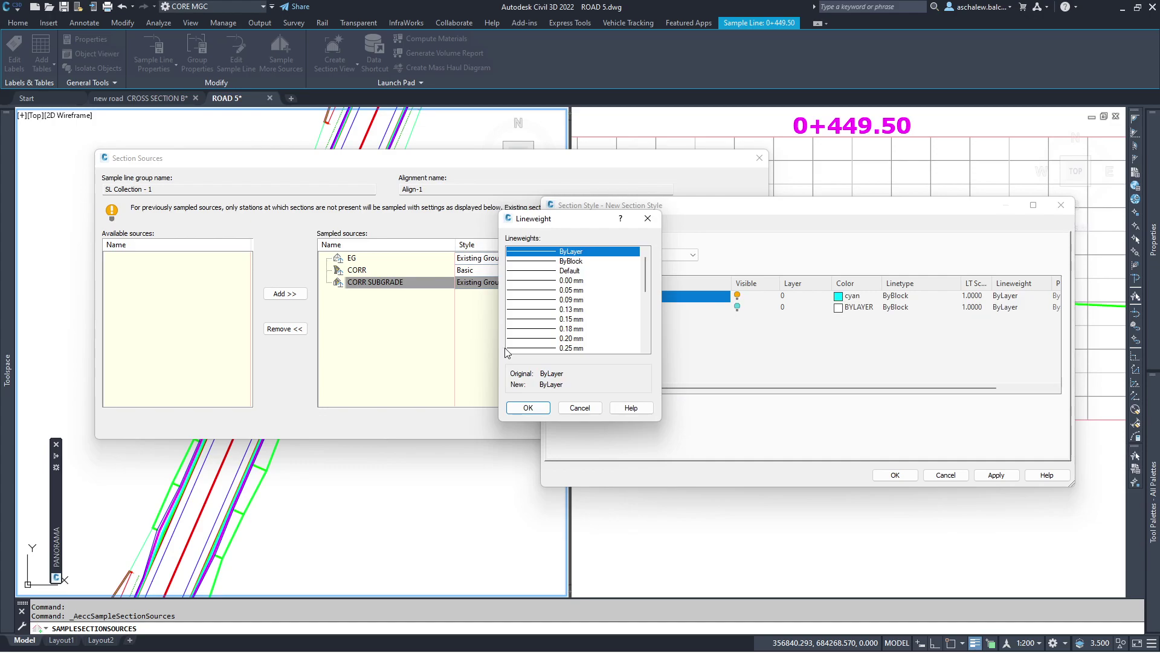
{"action": "scroll", "coordinate": [592, 335], "scroll_direction": "down", "scroll_amount": 2}
{"action": "left_click", "coordinate": [559, 300]}
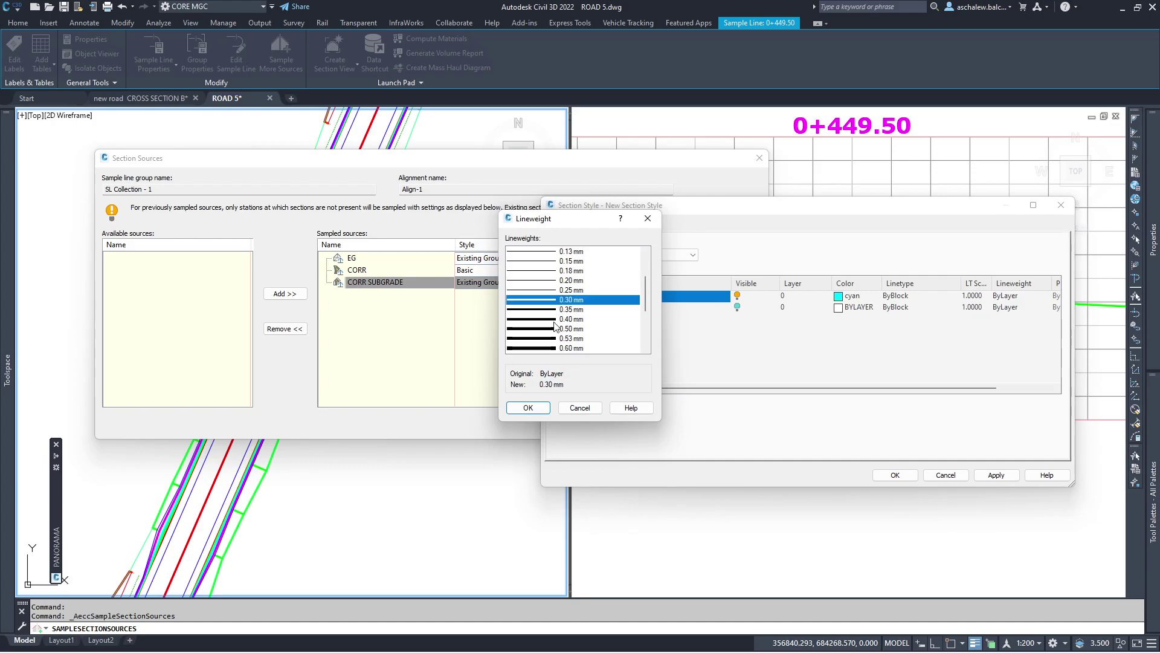
{"action": "left_click", "coordinate": [524, 408]}
{"action": "left_click", "coordinate": [597, 254]}
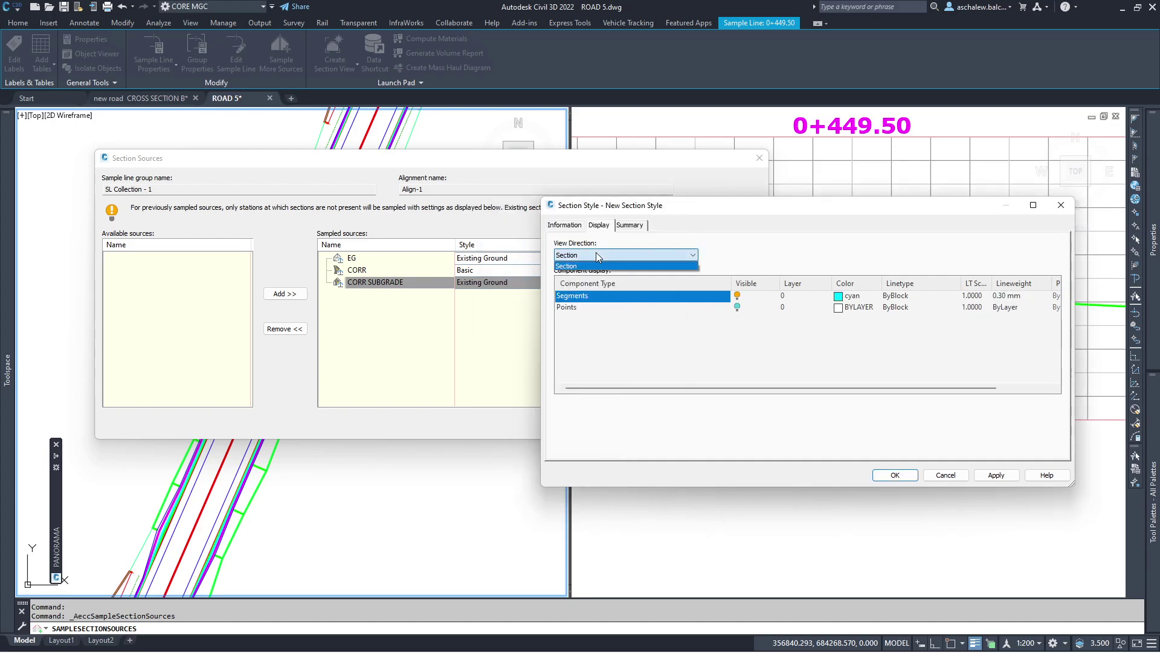
{"action": "left_click", "coordinate": [687, 247]}
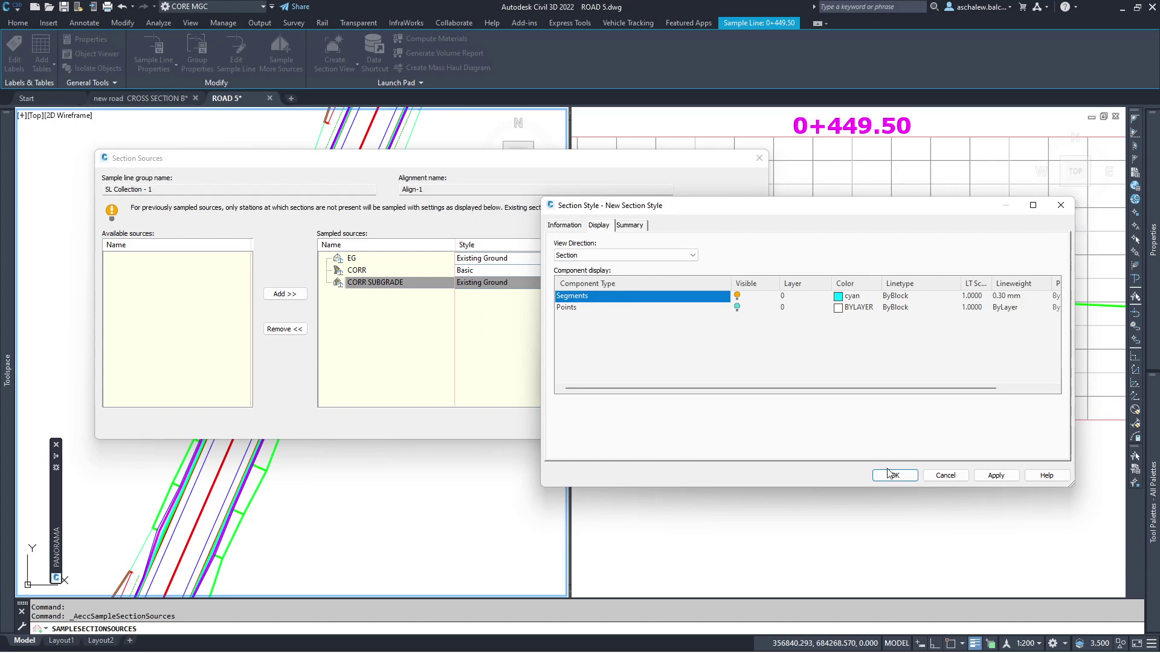
{"action": "left_click", "coordinate": [890, 475]}
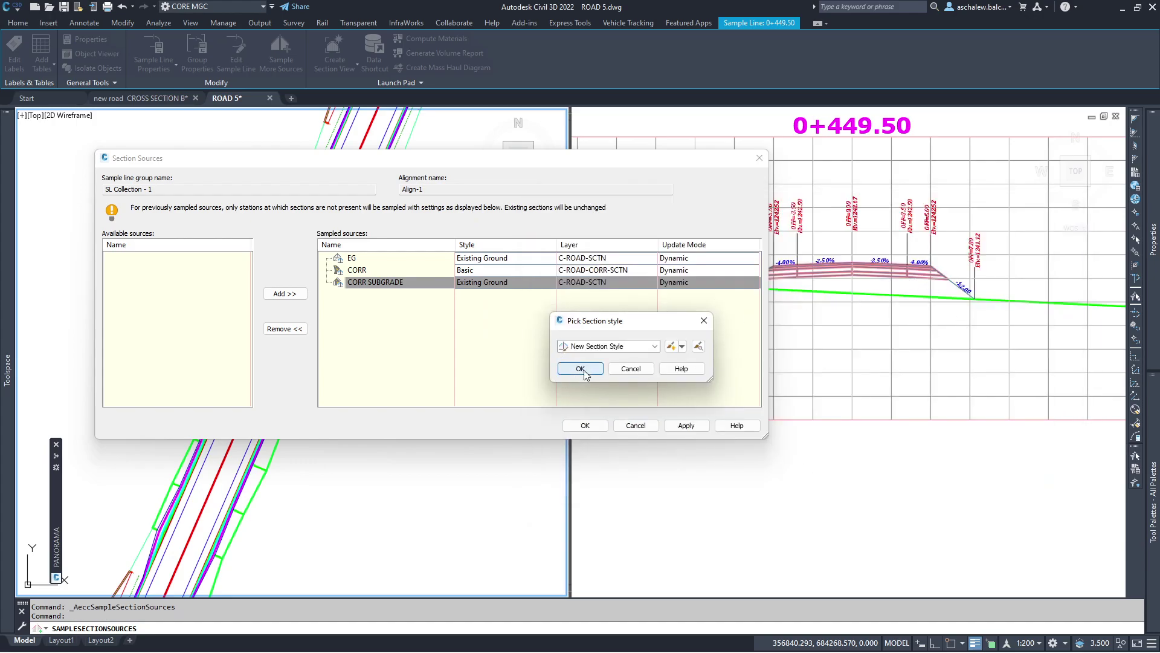
Rename the new section style SUBGRADE, assign it to CORR SUBGRADE, and confirm sampled sources.
{"action": "left_click", "coordinate": [672, 346]}
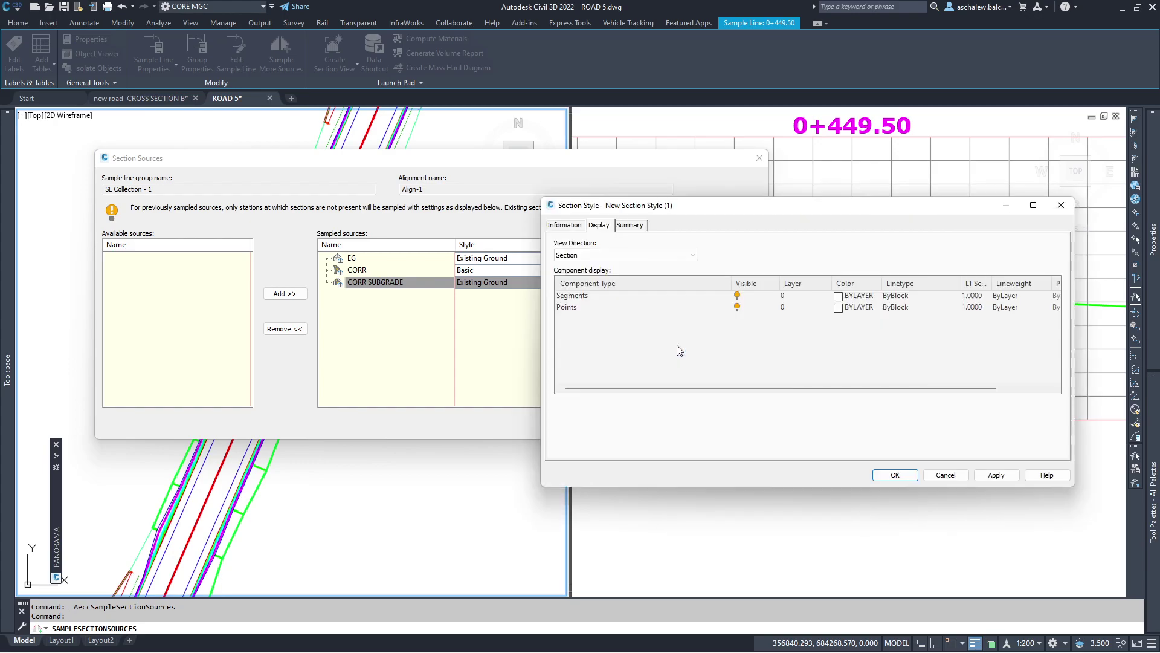
{"action": "left_click", "coordinate": [572, 226]}
{"action": "left_click", "coordinate": [943, 475]}
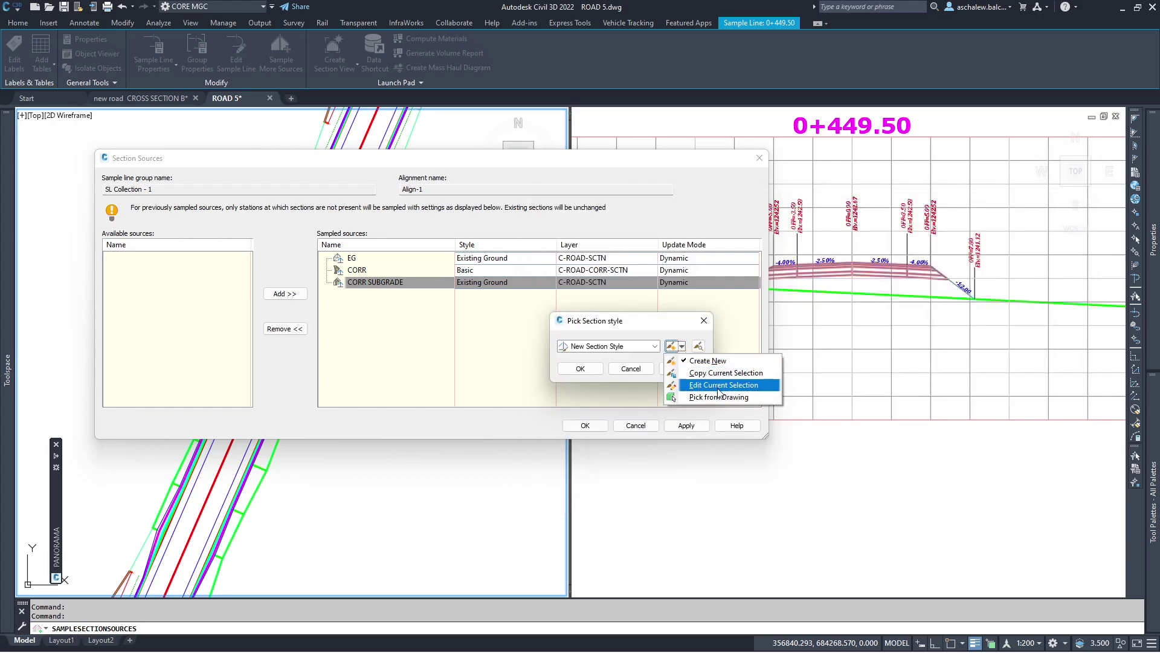
{"action": "left_click", "coordinate": [708, 386]}
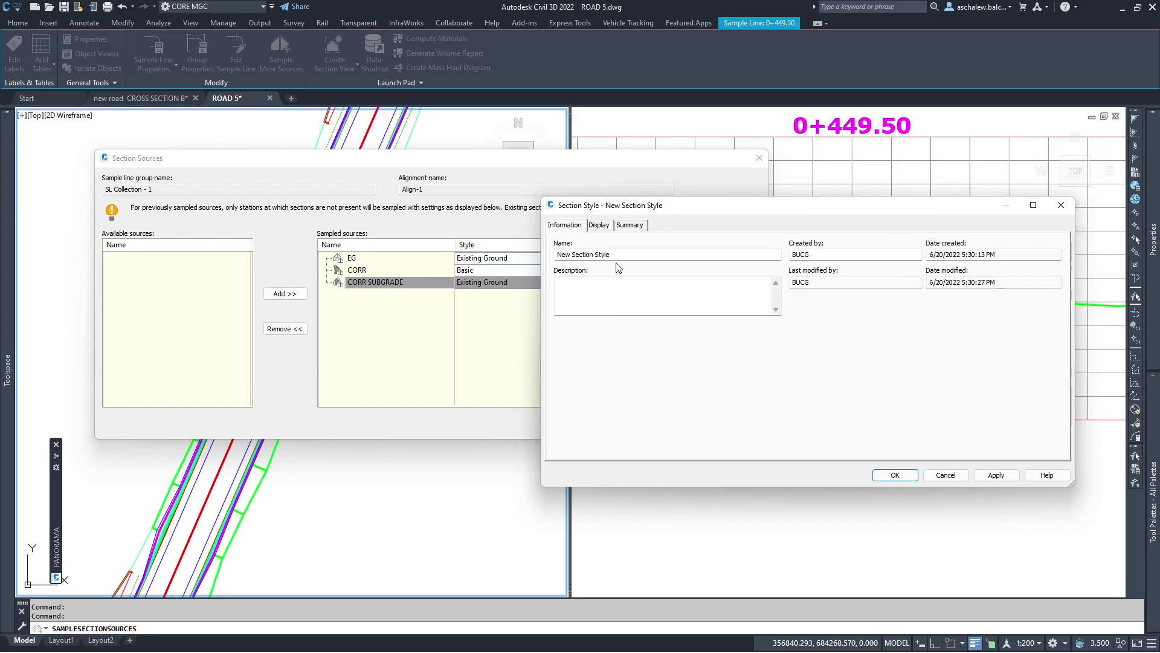
{"action": "left_click_drag", "start_coordinate": [613, 255], "coordinate": [482, 260]}
{"action": "type", "text": "SUBGRADE"}
{"action": "left_click", "coordinate": [598, 226]}
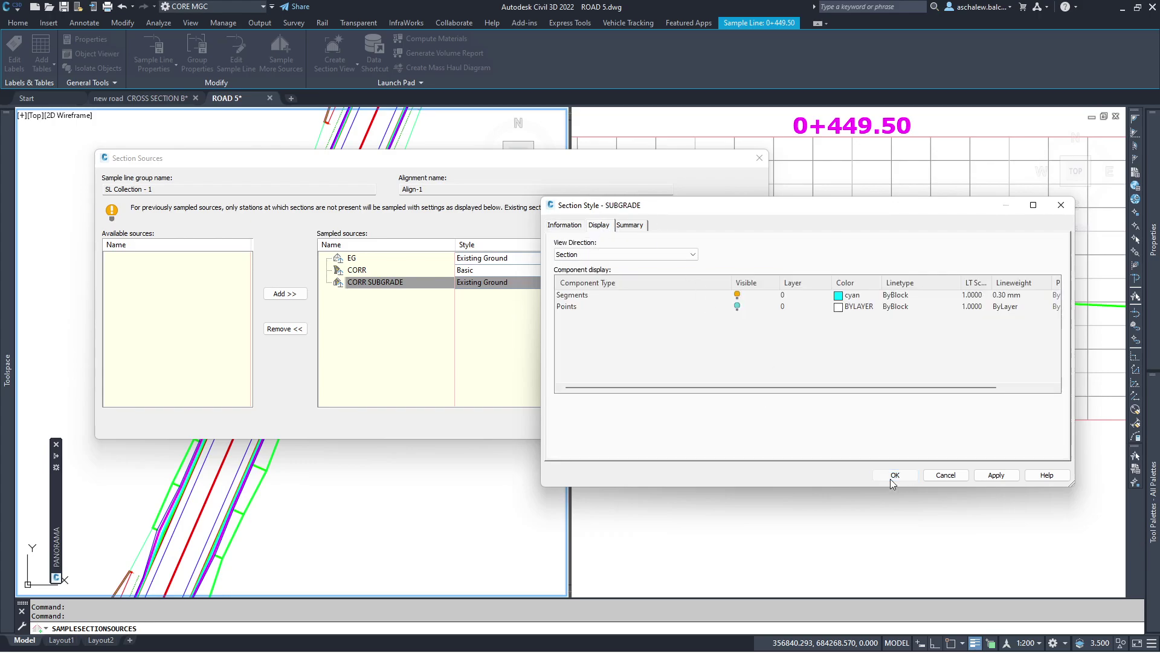
{"action": "left_click", "coordinate": [894, 476]}
{"action": "left_click", "coordinate": [585, 370]}
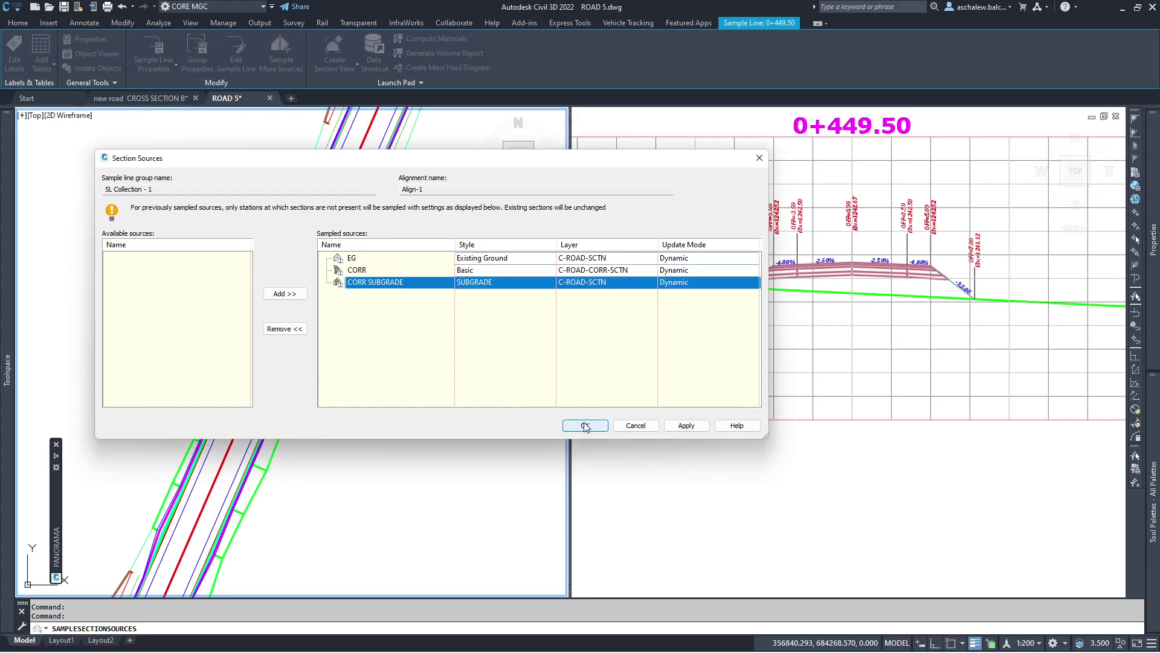
{"action": "left_click", "coordinate": [585, 425]}
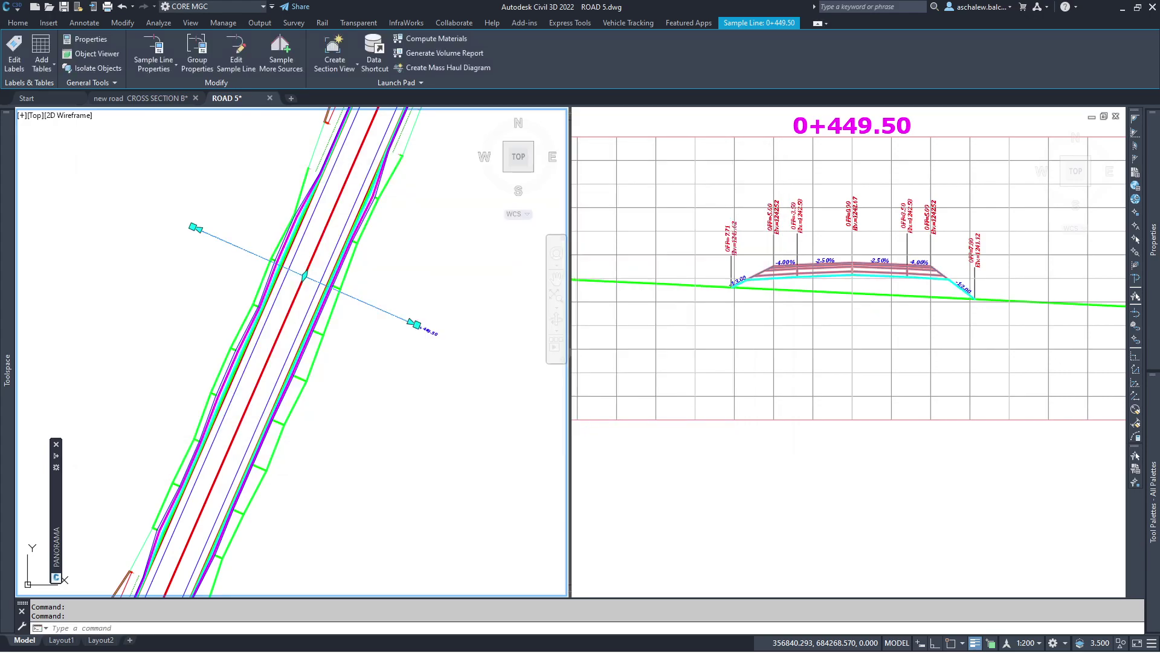
Grip-move the sample line twice to new stations along the corridor.
{"action": "left_click", "coordinate": [800, 296]}
{"action": "left_click", "coordinate": [422, 324]}
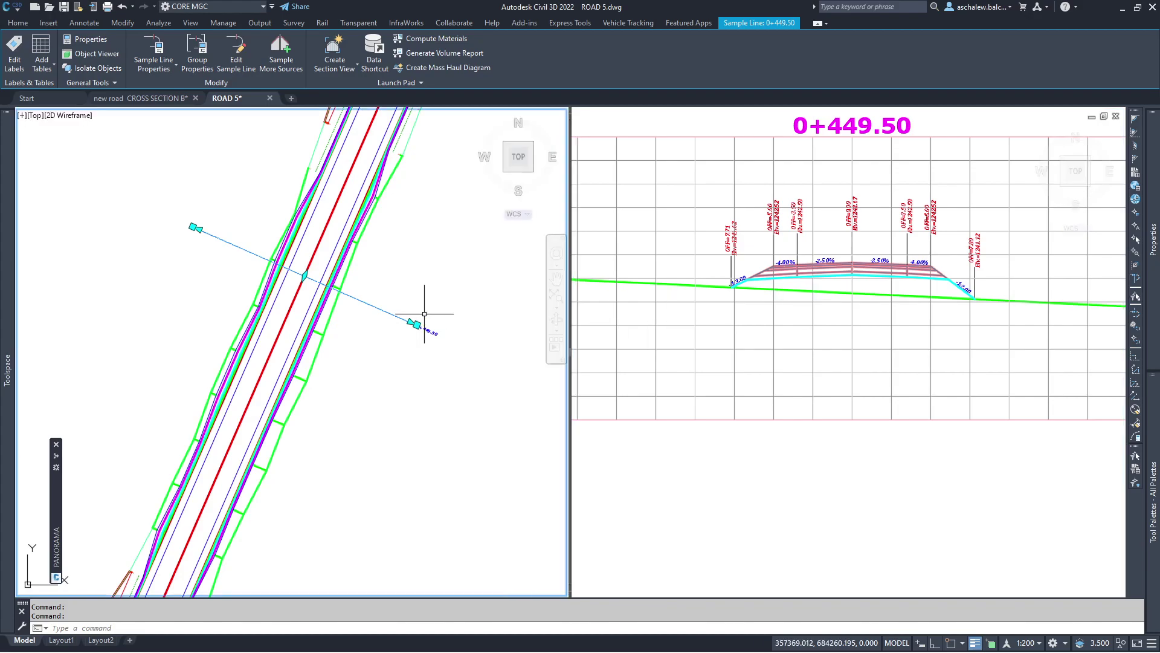
{"action": "left_click", "coordinate": [308, 278]}
{"action": "scroll", "coordinate": [298, 271], "scroll_direction": "down", "scroll_amount": 3}
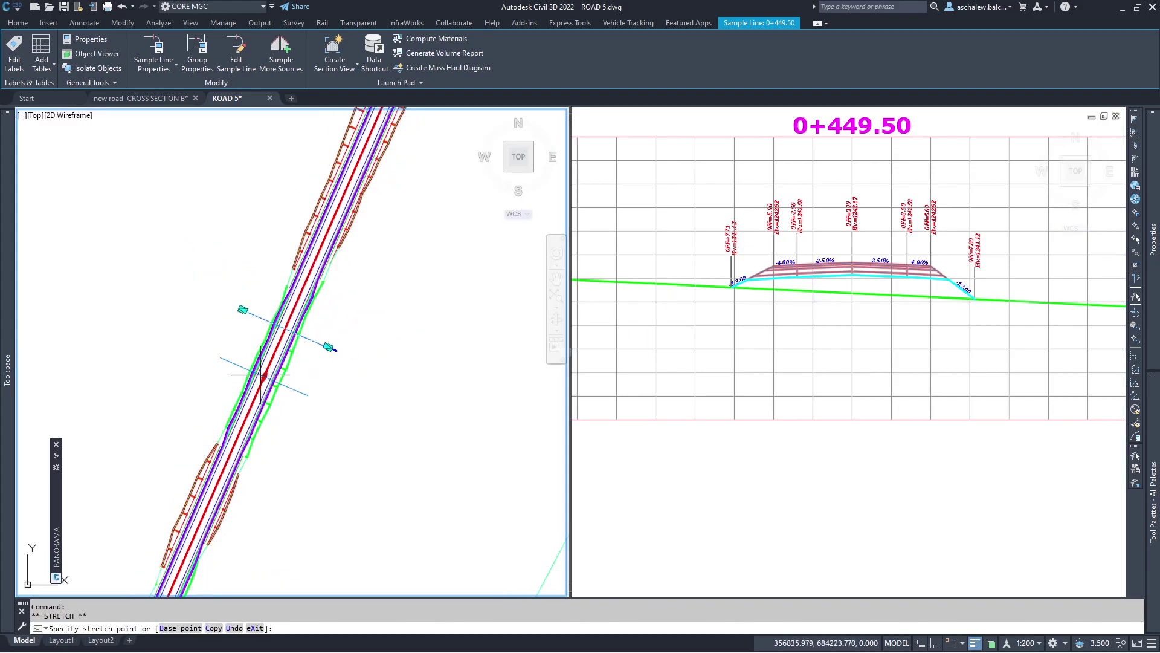
{"action": "left_click", "coordinate": [365, 239]}
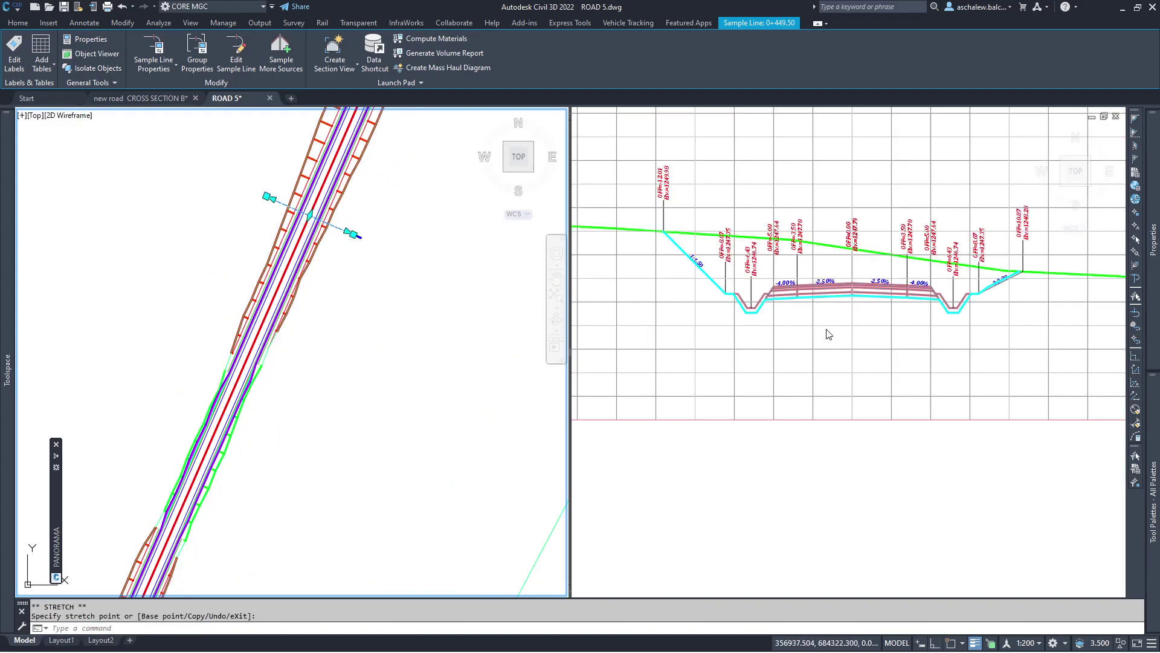
{"action": "left_click", "coordinate": [839, 360]}
{"action": "left_click", "coordinate": [440, 269]}
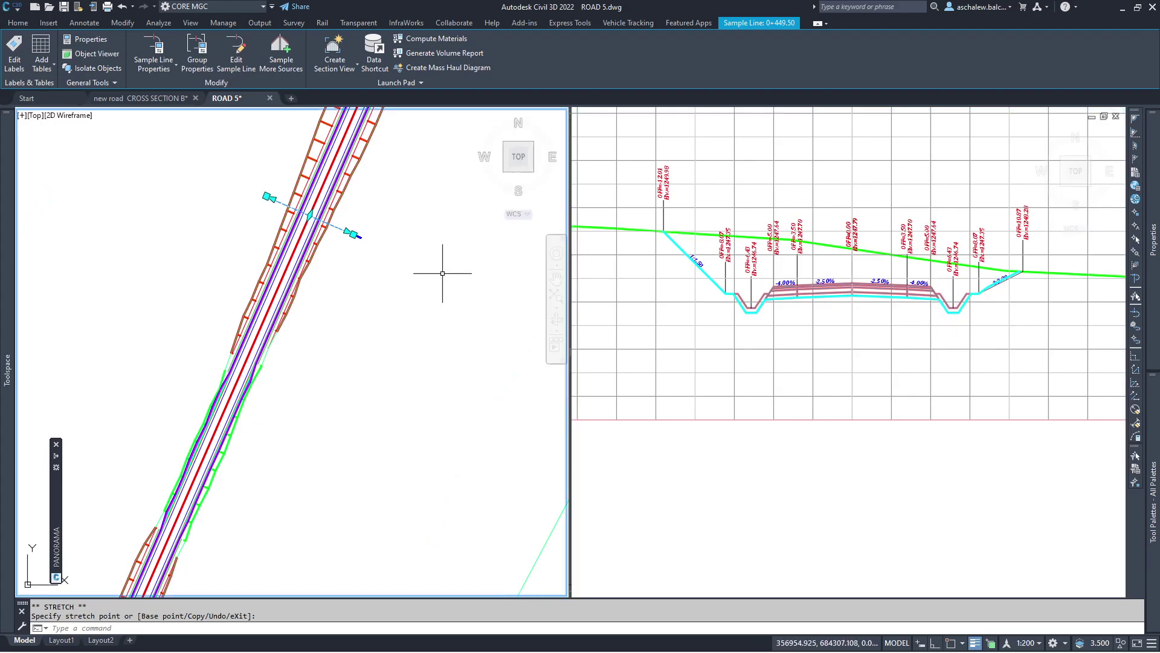
{"action": "left_click", "coordinate": [321, 213]}
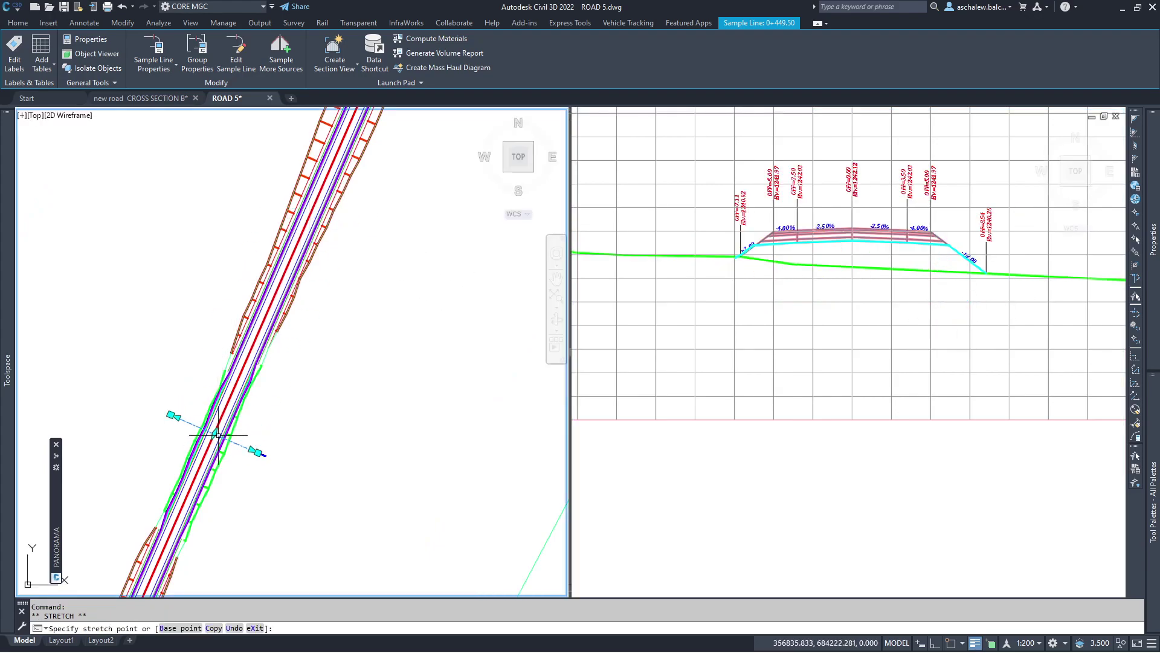
Zoom the cross-section and plan viewports to review the relocated sections.
{"action": "left_click", "coordinate": [814, 334]}
{"action": "scroll", "coordinate": [803, 260], "scroll_direction": "up", "scroll_amount": 2}
{"action": "scroll", "coordinate": [727, 241], "scroll_direction": "up", "scroll_amount": 8}
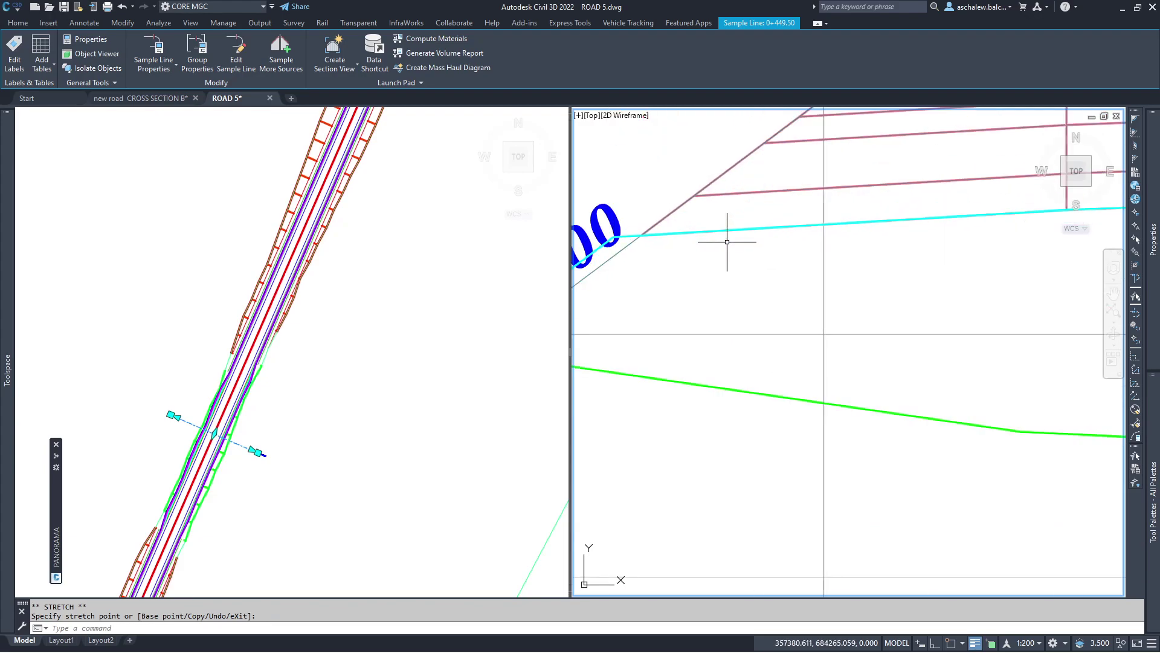
{"action": "scroll", "coordinate": [746, 196], "scroll_direction": "down", "scroll_amount": 2}
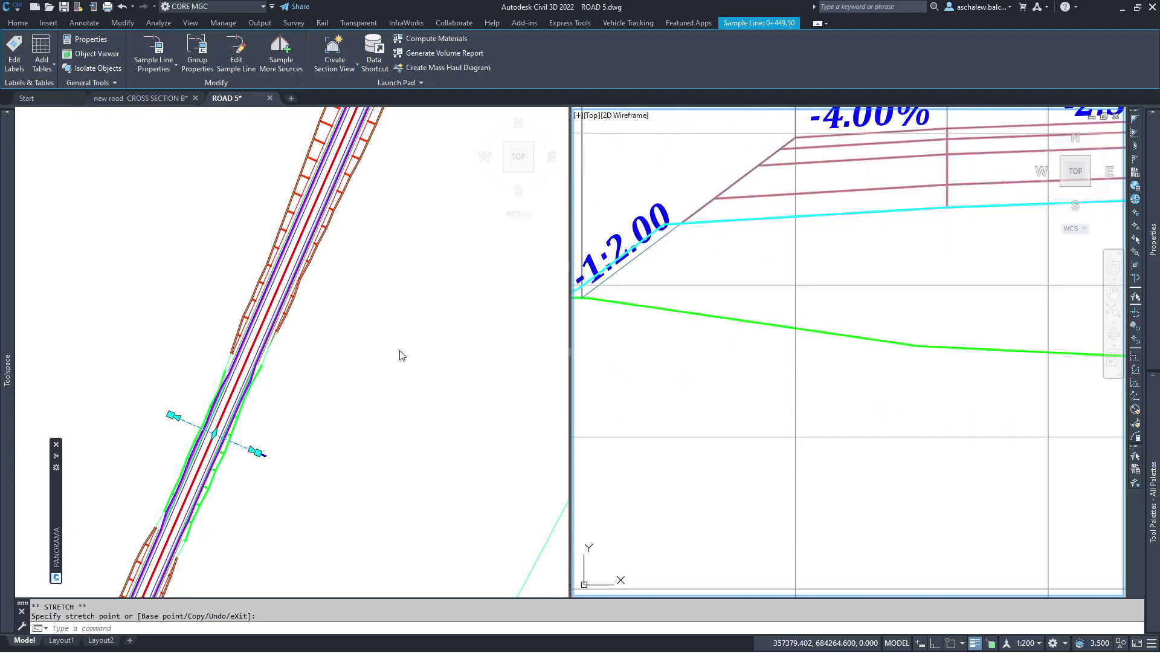
{"action": "left_click", "coordinate": [399, 355]}
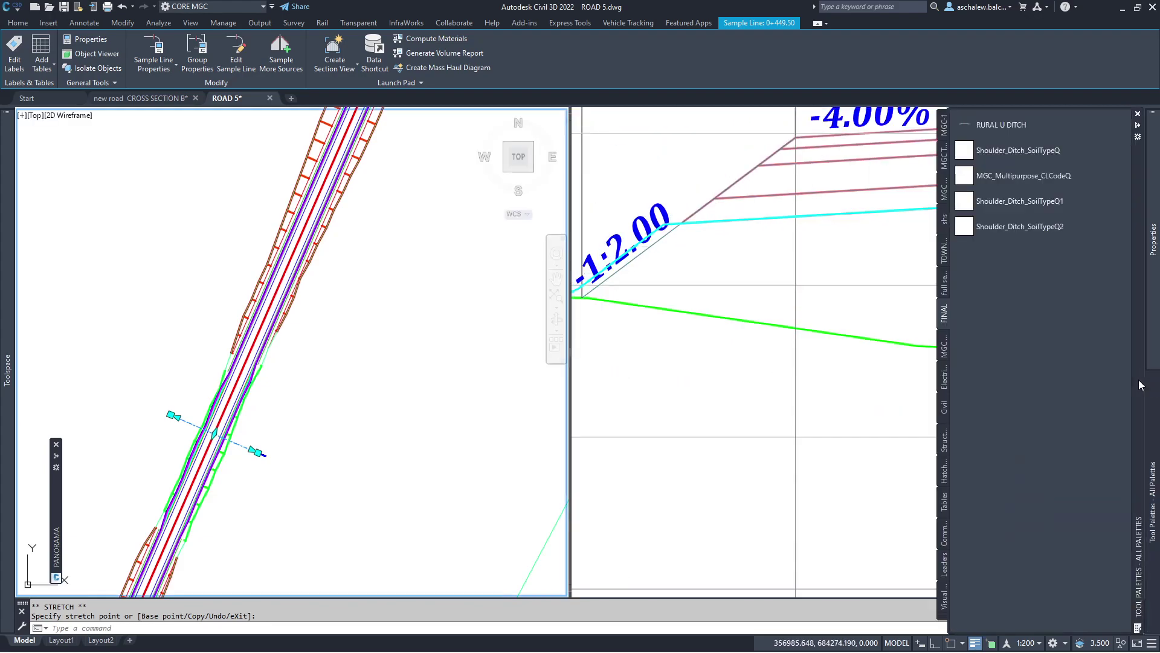
{"action": "scroll", "coordinate": [199, 445], "scroll_direction": "up", "scroll_amount": 5}
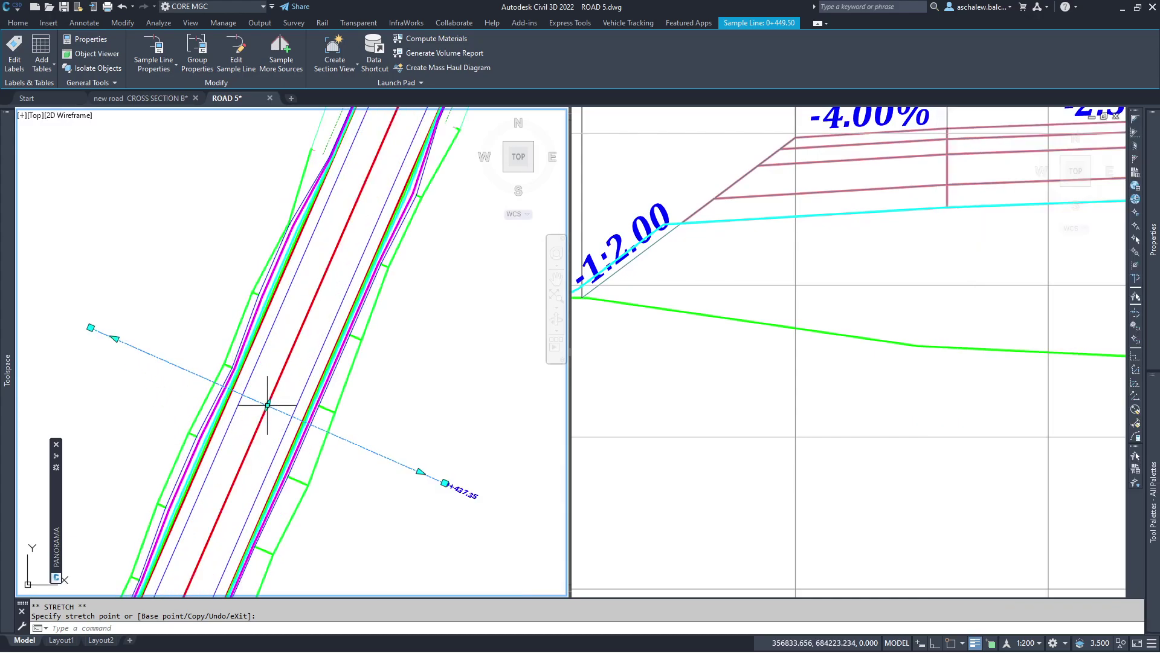
{"action": "scroll", "coordinate": [228, 362], "scroll_direction": "up", "scroll_amount": 3}
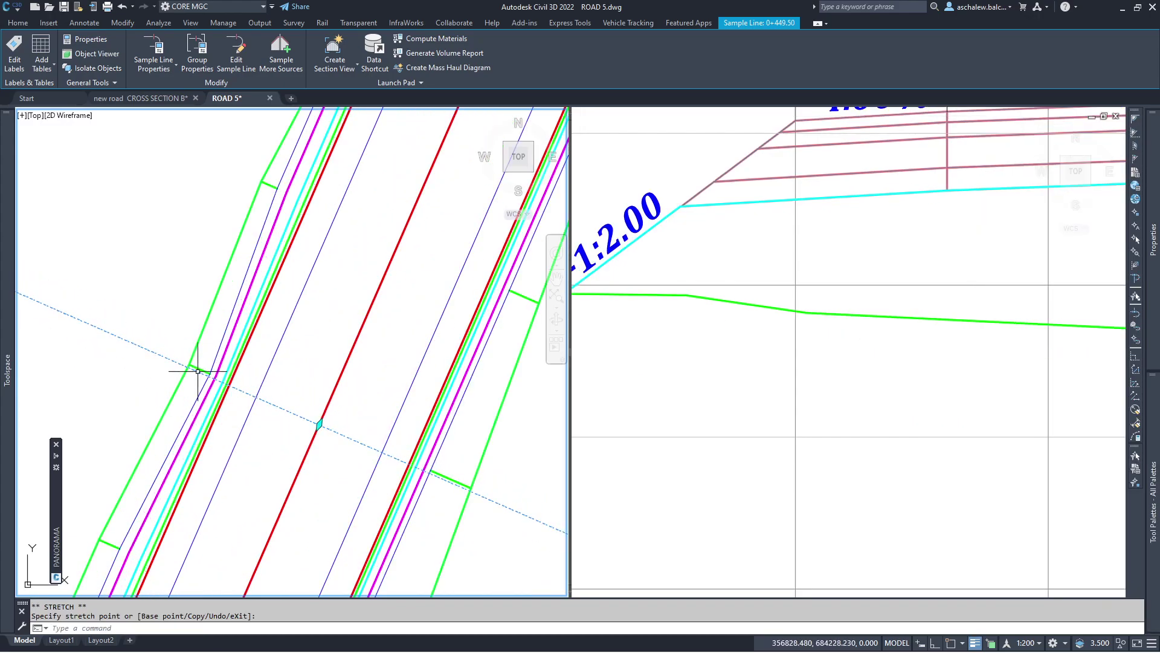
{"action": "scroll", "coordinate": [315, 408], "scroll_direction": "down", "scroll_amount": 3}
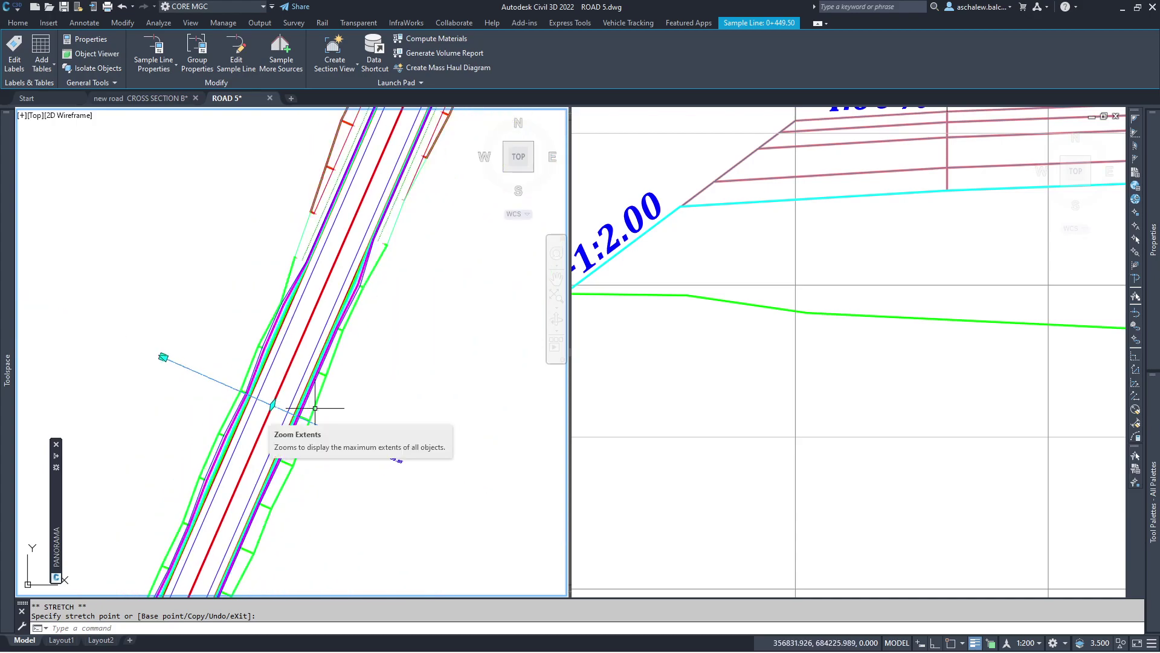
{"action": "scroll", "coordinate": [406, 461], "scroll_direction": "up", "scroll_amount": 2}
{"action": "scroll", "coordinate": [388, 466], "scroll_direction": "up", "scroll_amount": 5}
{"action": "scroll", "coordinate": [407, 427], "scroll_direction": "down", "scroll_amount": 5}
Clear the sample line selection and select the CORR corridor in plan.
{"action": "key", "text": "Escape"}
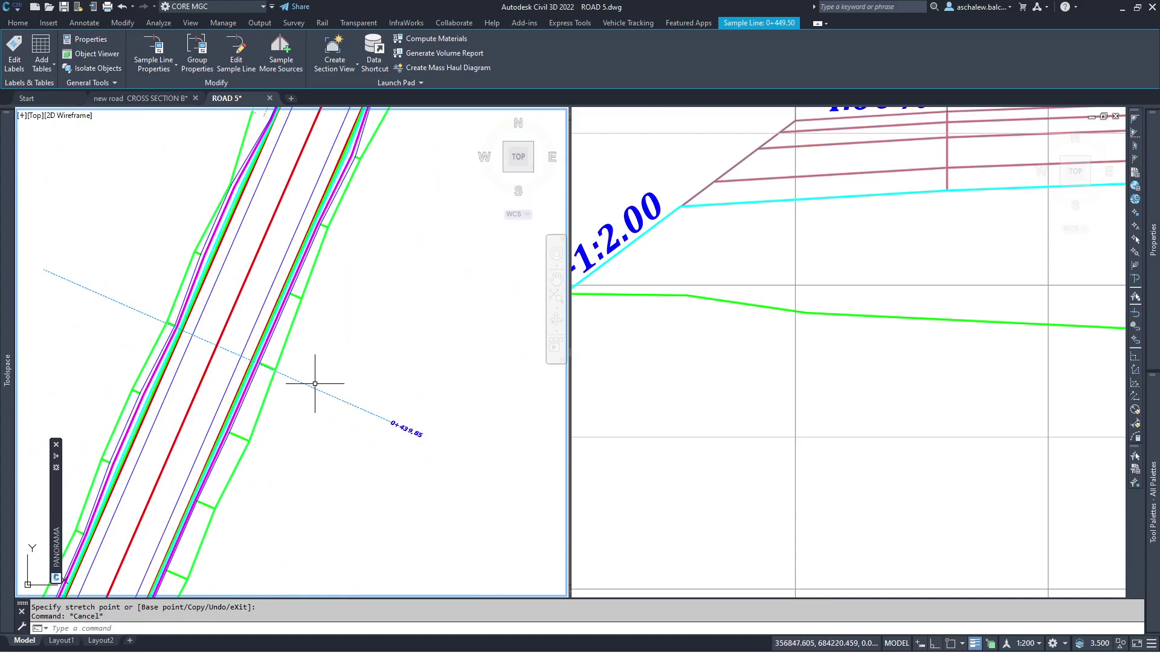
{"action": "key", "text": "Escape"}
{"action": "scroll", "coordinate": [370, 358], "scroll_direction": "down", "scroll_amount": 3}
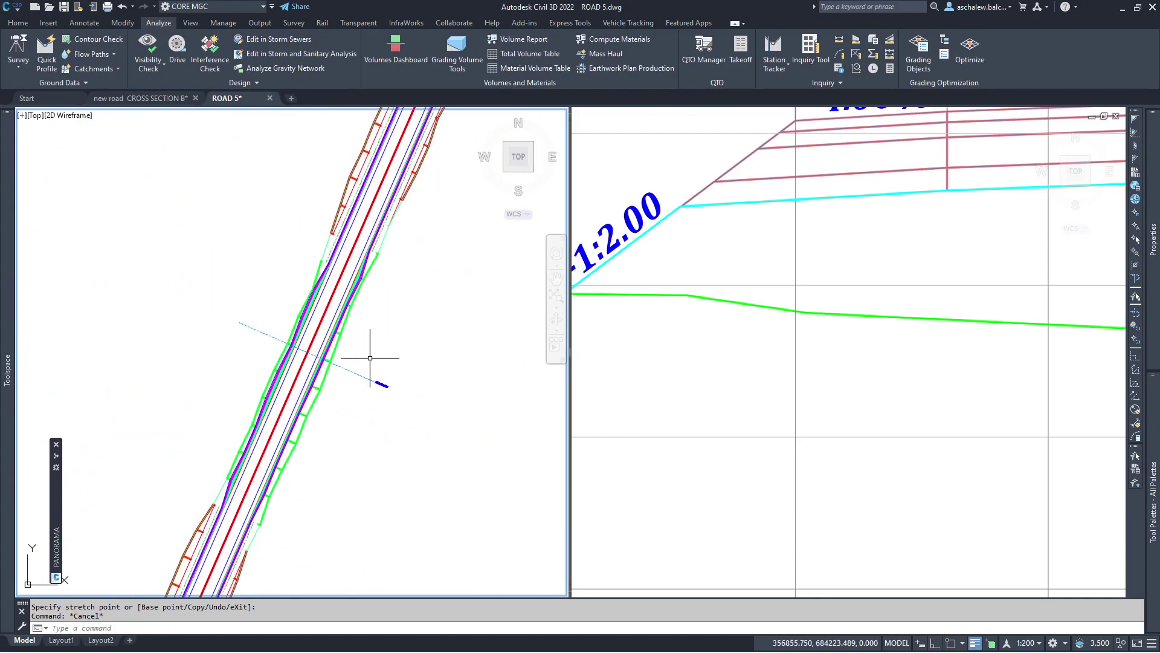
{"action": "scroll", "coordinate": [370, 358], "scroll_direction": "up", "scroll_amount": 1}
{"action": "scroll", "coordinate": [363, 284], "scroll_direction": "up", "scroll_amount": 2}
{"action": "scroll", "coordinate": [258, 184], "scroll_direction": "up", "scroll_amount": 3}
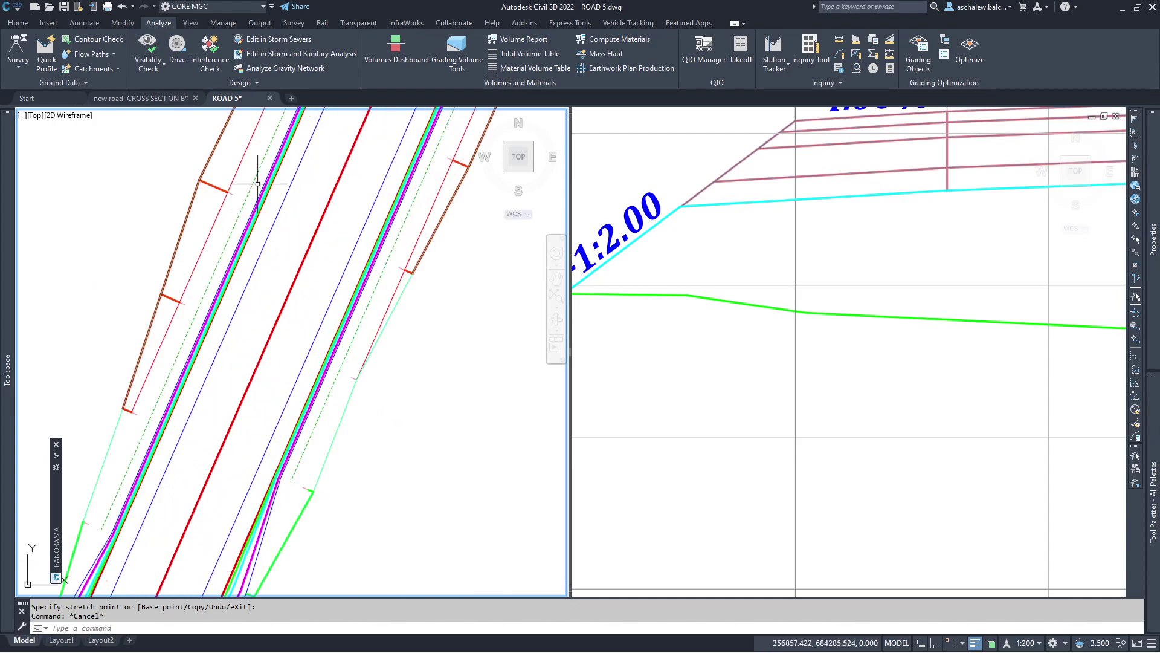
{"action": "left_click", "coordinate": [209, 183]}
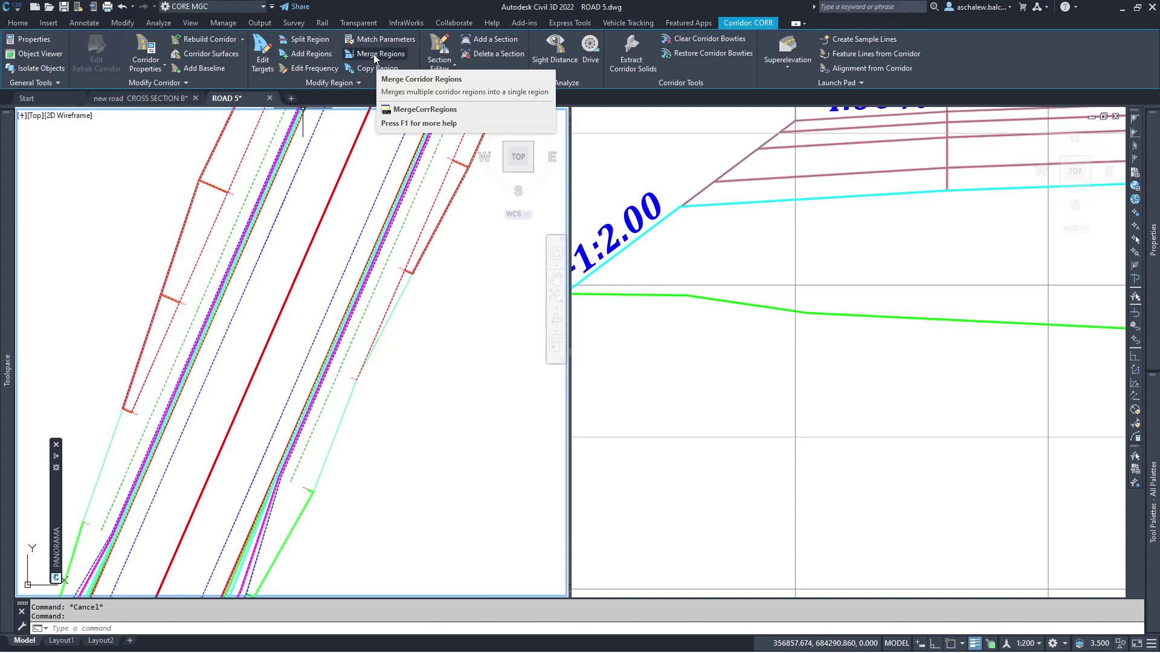
Create a SUBBASE corridor surface and add SUBBASE TOP links to it.
{"action": "left_click", "coordinate": [209, 53]}
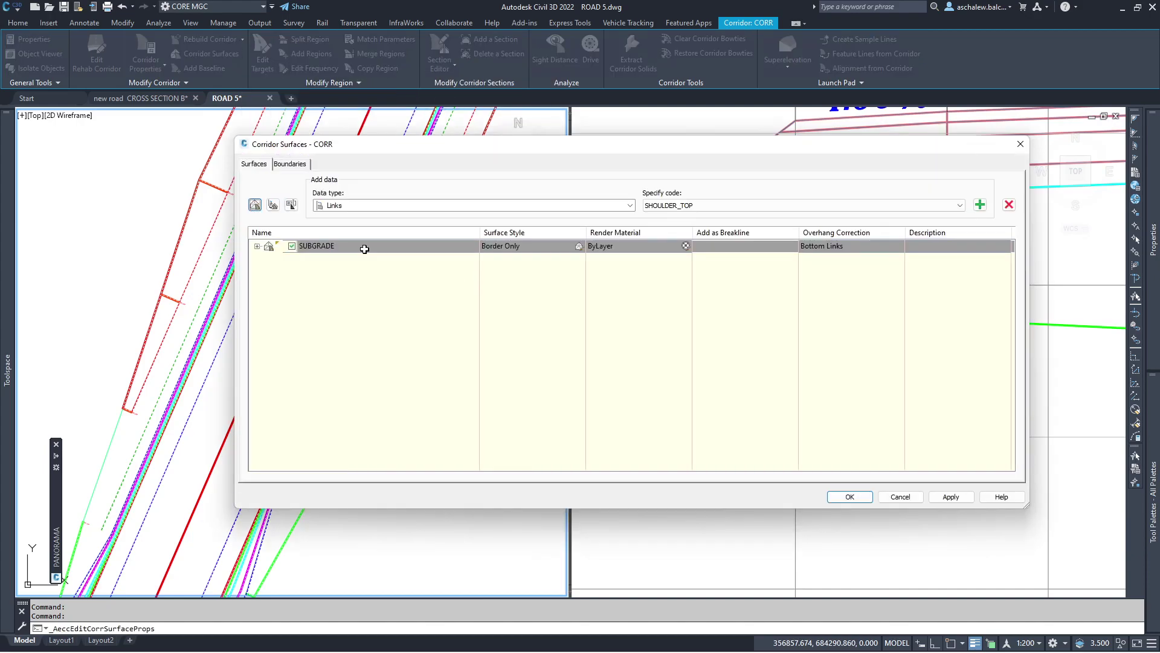
{"action": "left_click", "coordinate": [255, 204]}
{"action": "double_click", "coordinate": [345, 258]}
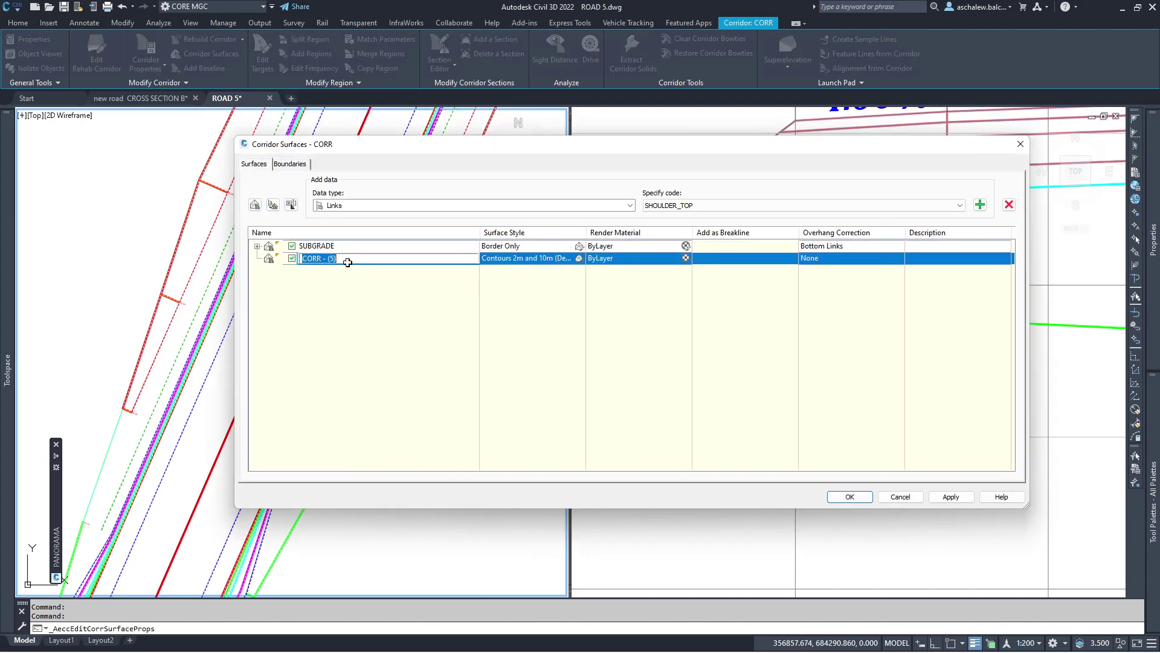
{"action": "type", "text": "SUBBASE"}
{"action": "key", "text": "Return"}
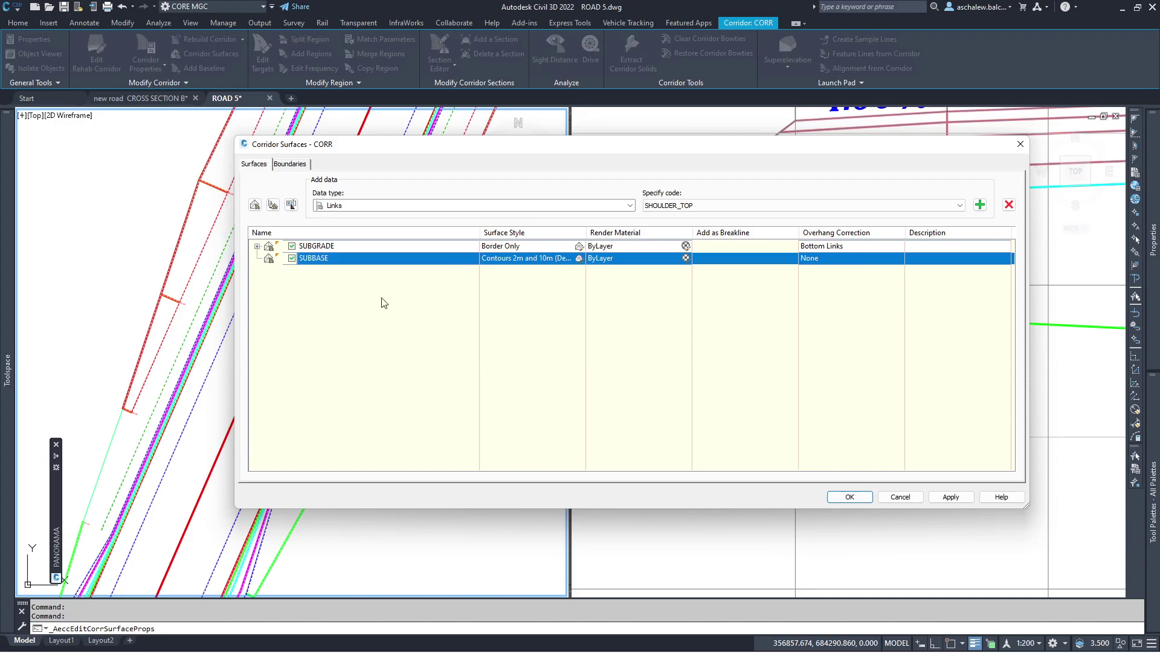
{"action": "left_click", "coordinate": [829, 258]}
{"action": "left_click", "coordinate": [743, 208]}
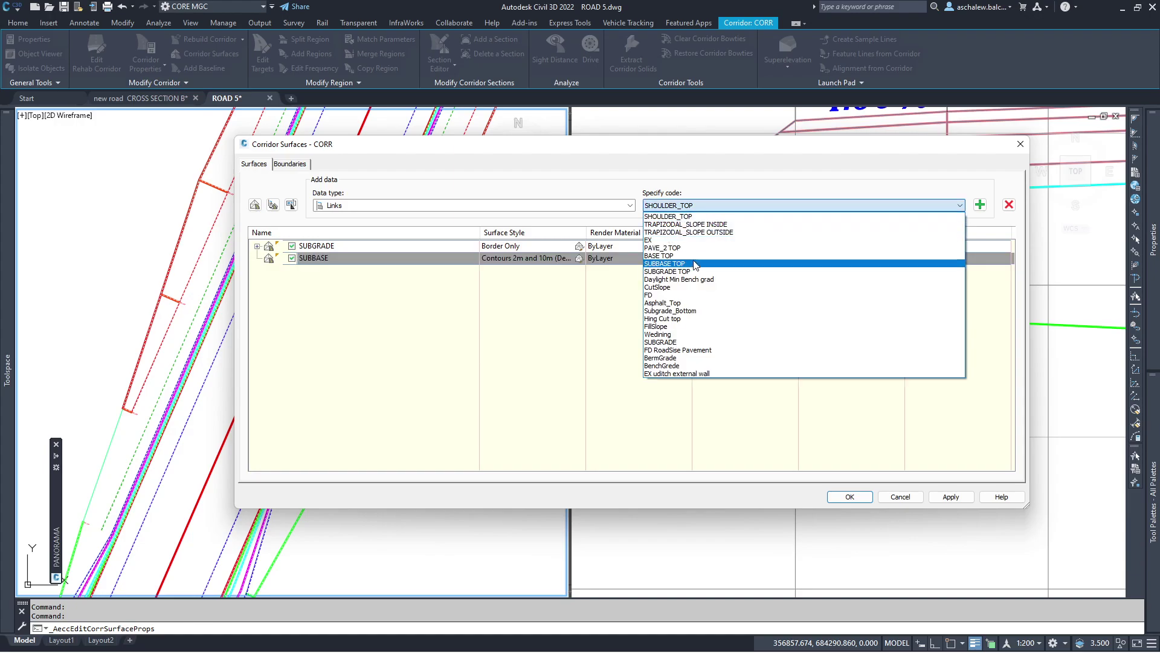
{"action": "left_click", "coordinate": [683, 264]}
{"action": "left_click", "coordinate": [980, 205]}
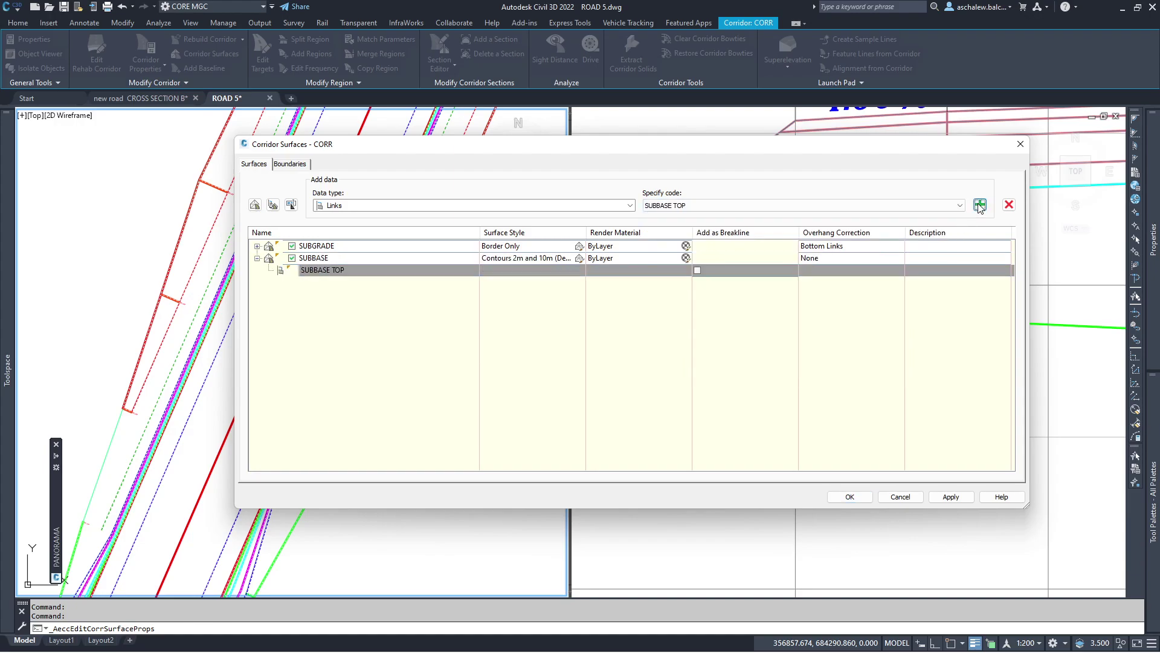
Add the CL_4 and ESH_4 feature lines to the SUBBASE surface.
{"action": "left_click", "coordinate": [439, 208]}
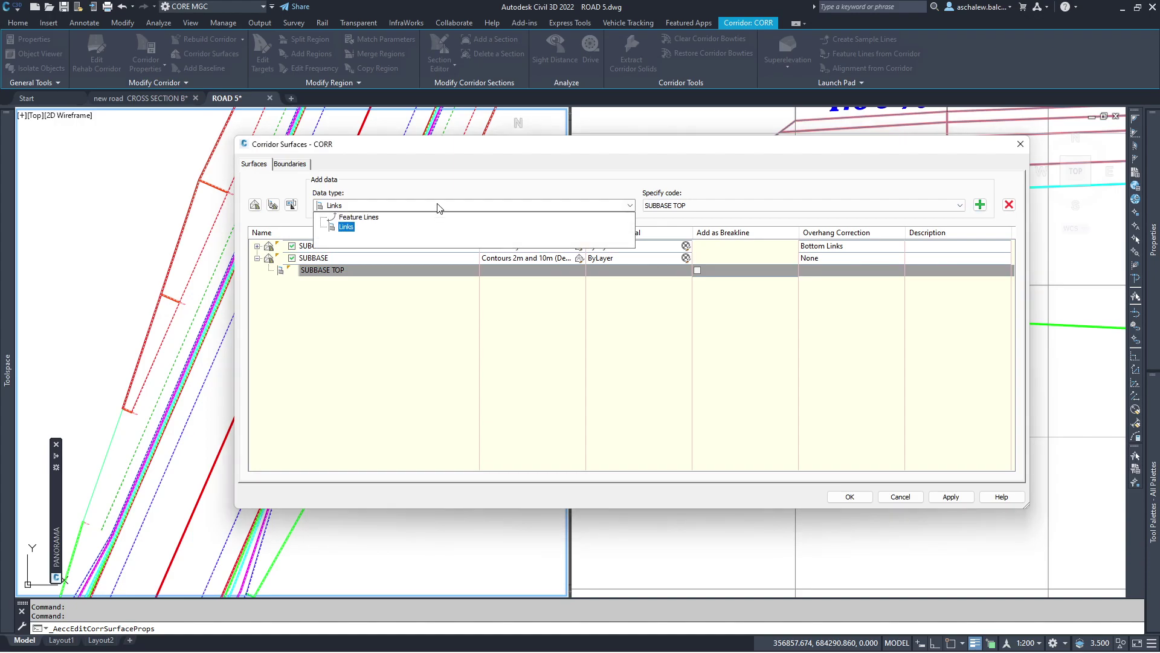
{"action": "left_click", "coordinate": [364, 219]}
{"action": "left_click", "coordinate": [714, 207]}
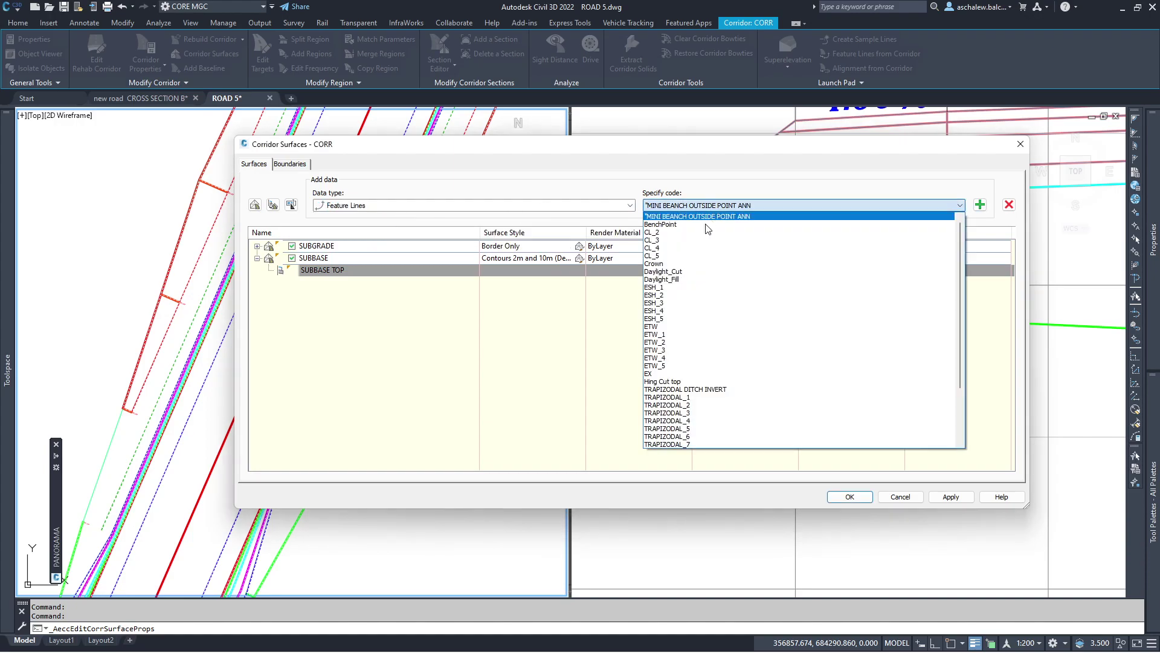
{"action": "left_click", "coordinate": [655, 247]}
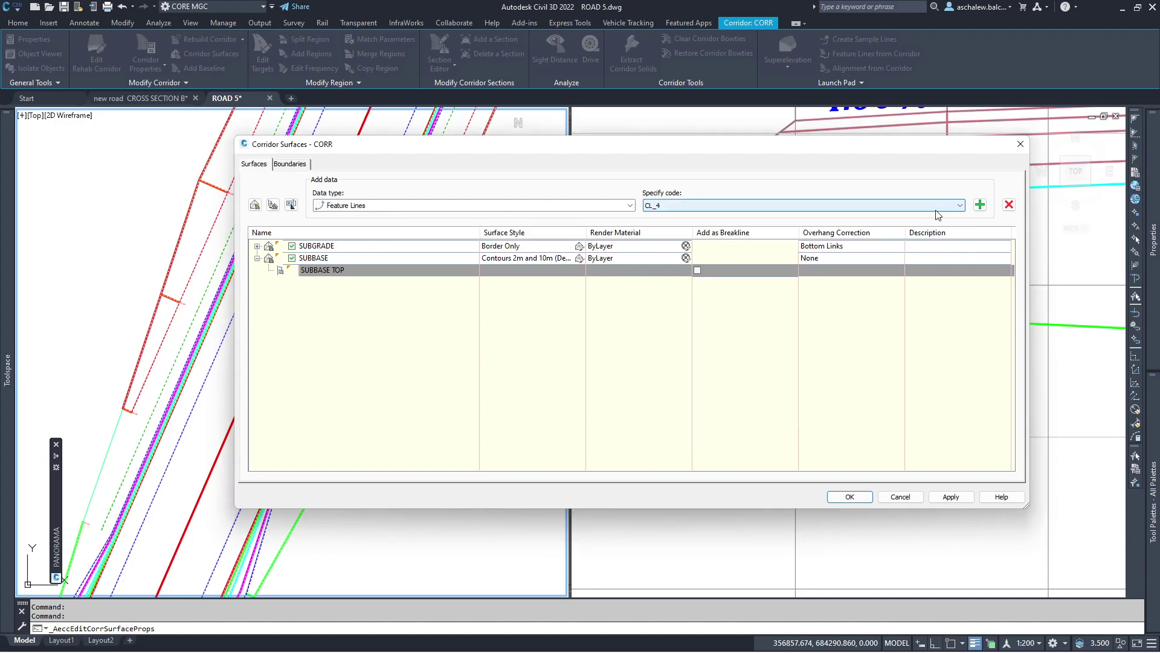
{"action": "left_click", "coordinate": [979, 204]}
{"action": "left_click", "coordinate": [850, 212]}
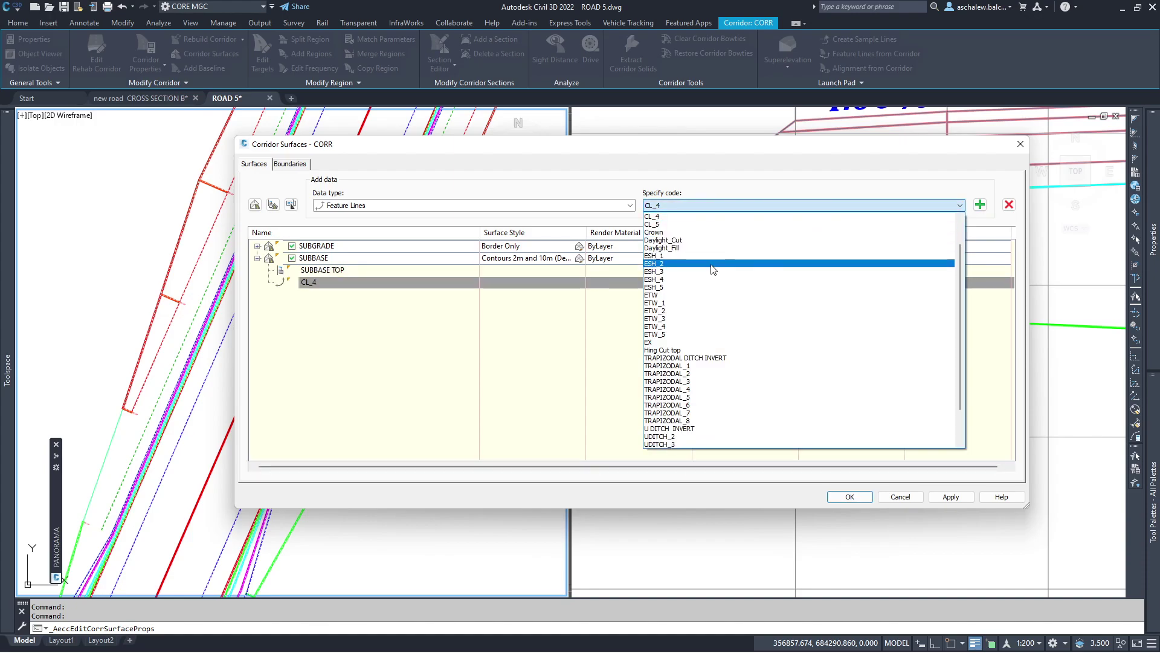
{"action": "left_click", "coordinate": [724, 274]}
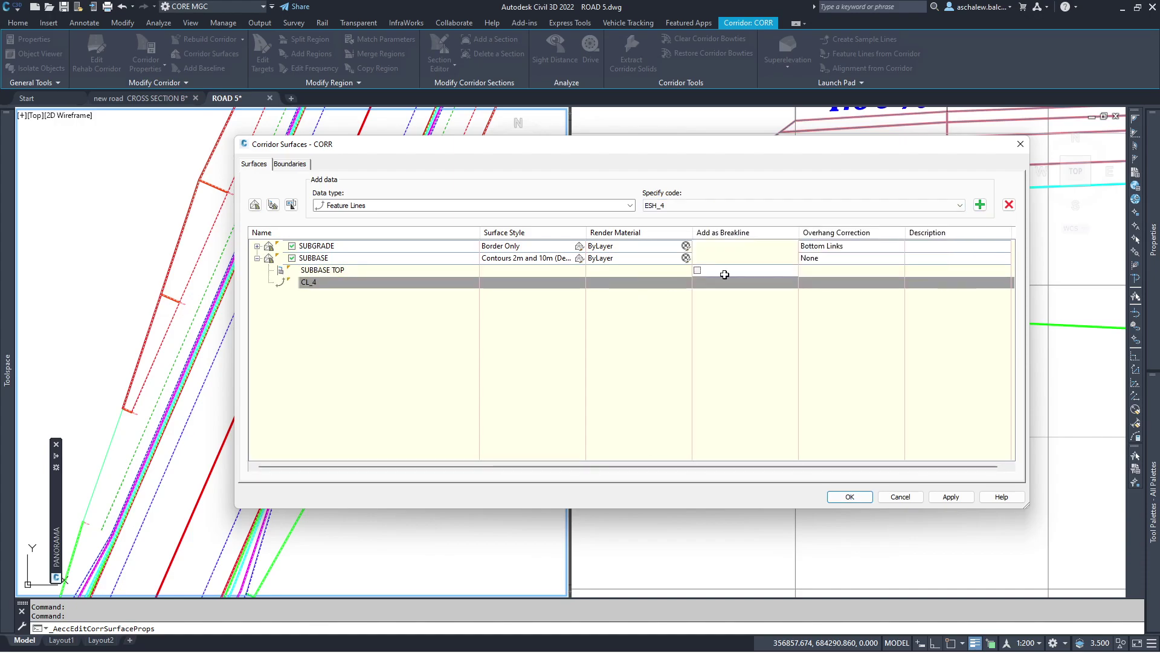
{"action": "left_click", "coordinate": [980, 205]}
Add the ETW_4 feature line and set the SUBBASE TOP links as breaklines.
{"action": "left_click", "coordinate": [849, 212]}
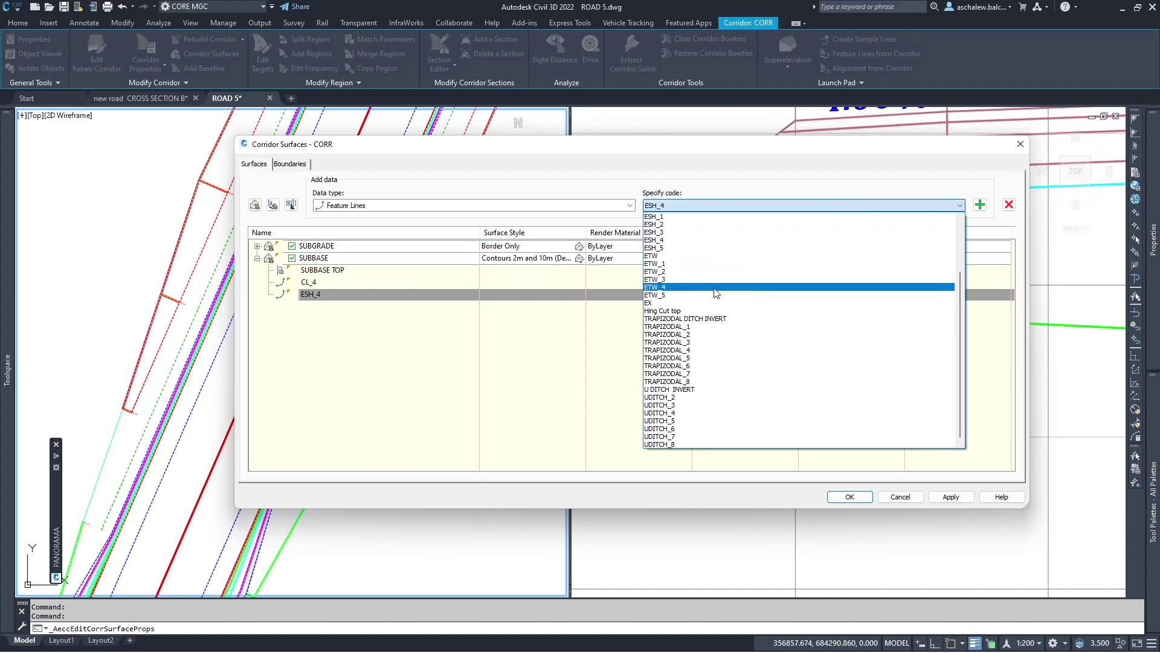
{"action": "left_click", "coordinate": [687, 287]}
{"action": "left_click", "coordinate": [692, 208]}
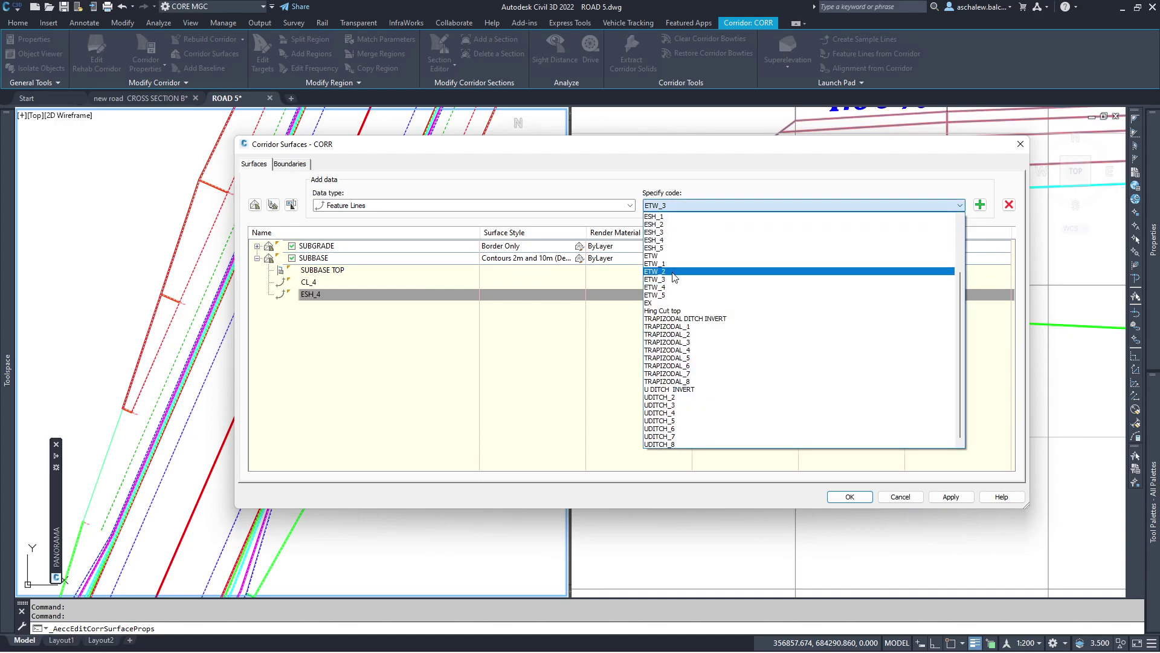
{"action": "left_click", "coordinate": [674, 288]}
{"action": "left_click", "coordinate": [980, 205]}
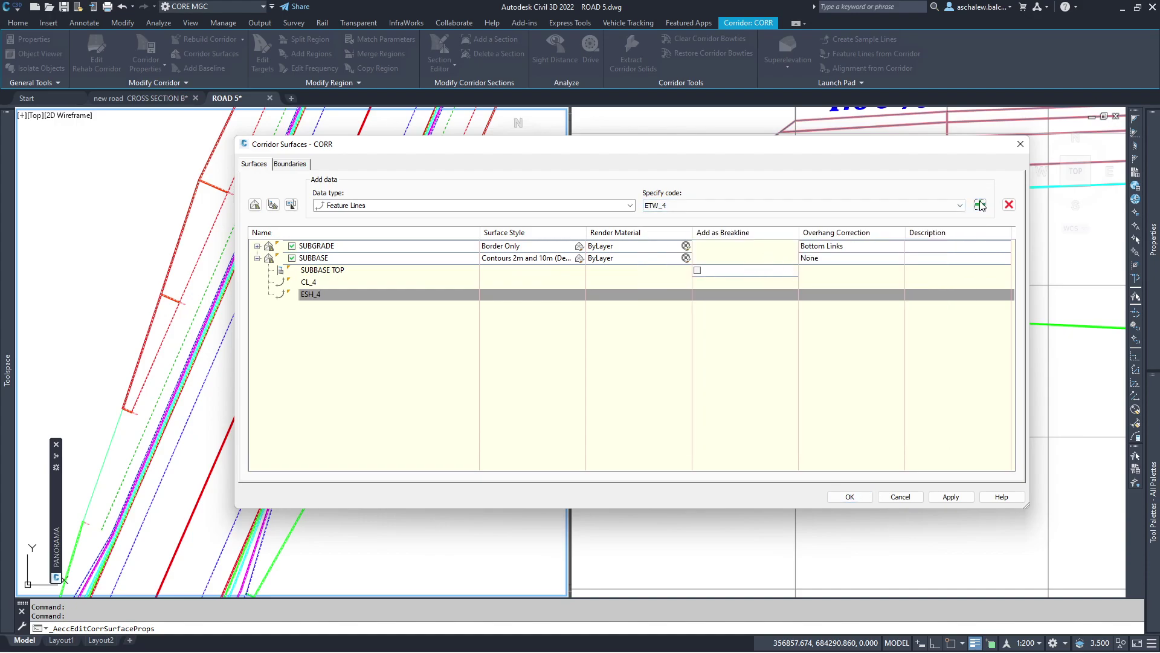
{"action": "left_click", "coordinate": [698, 269]}
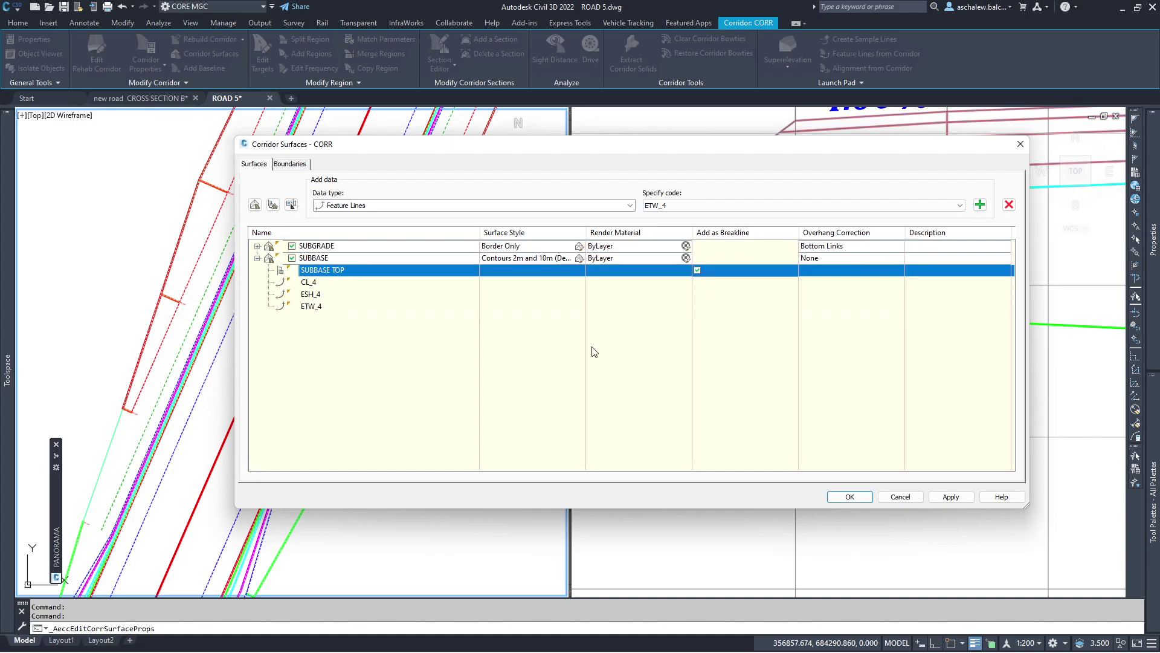
Start an interactive boundary for the SUBBASE surface under Boundaries.
{"action": "left_click", "coordinate": [291, 164]}
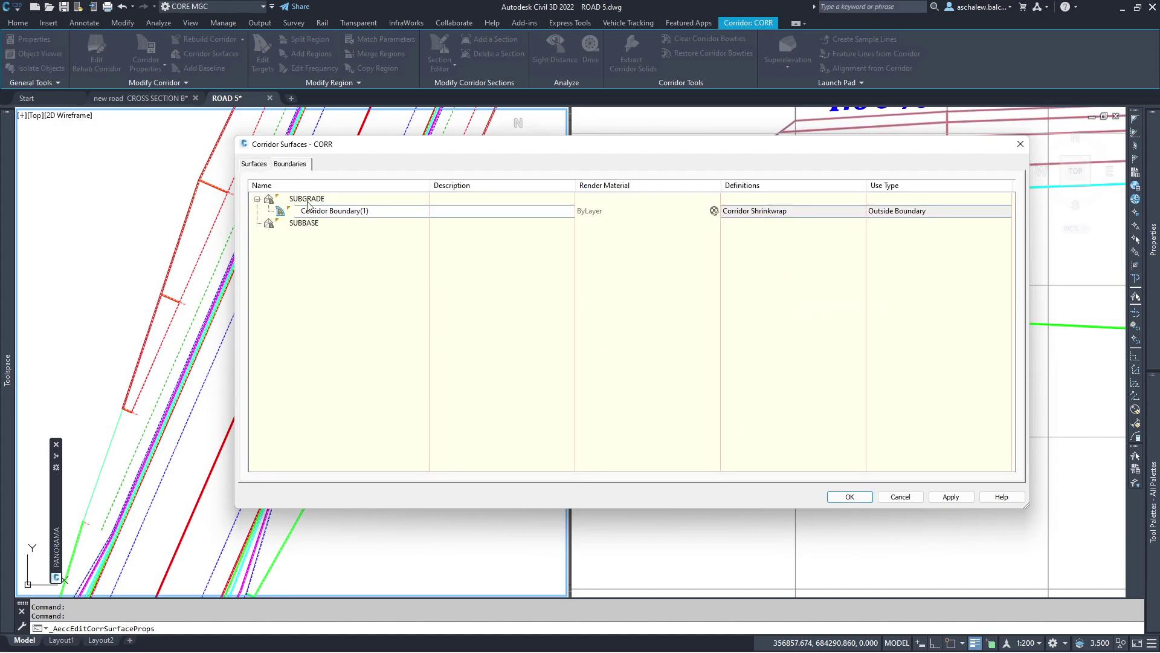
{"action": "left_click", "coordinate": [304, 223]}
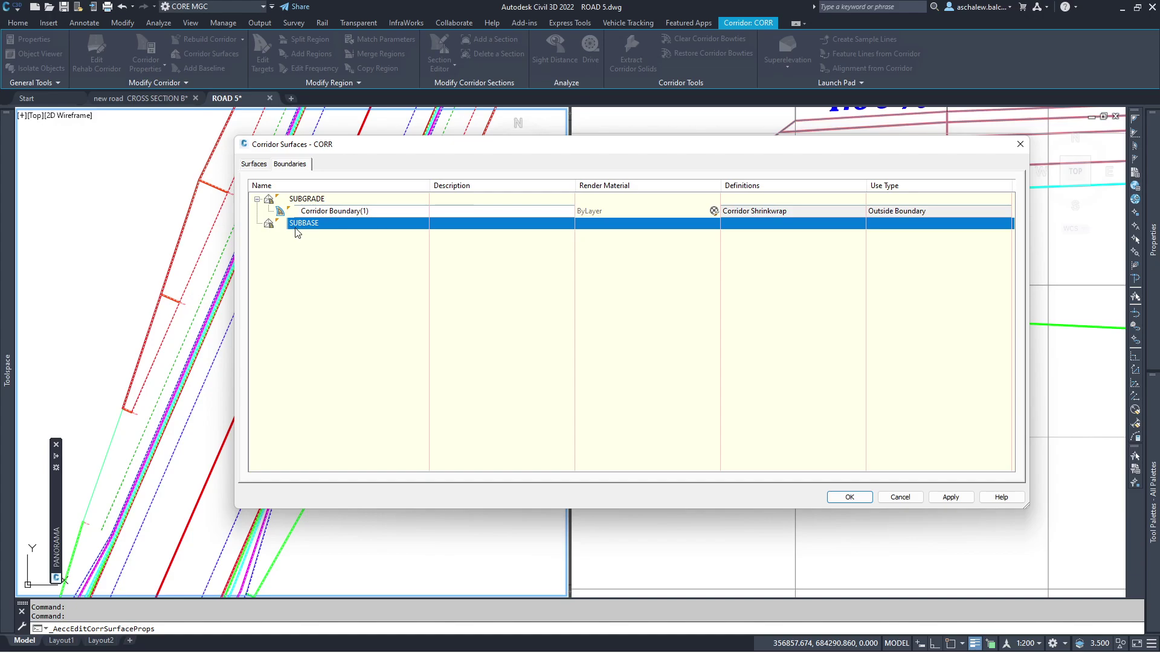
{"action": "right_click", "coordinate": [302, 228]}
{"action": "mouse_move", "coordinate": [358, 247]}
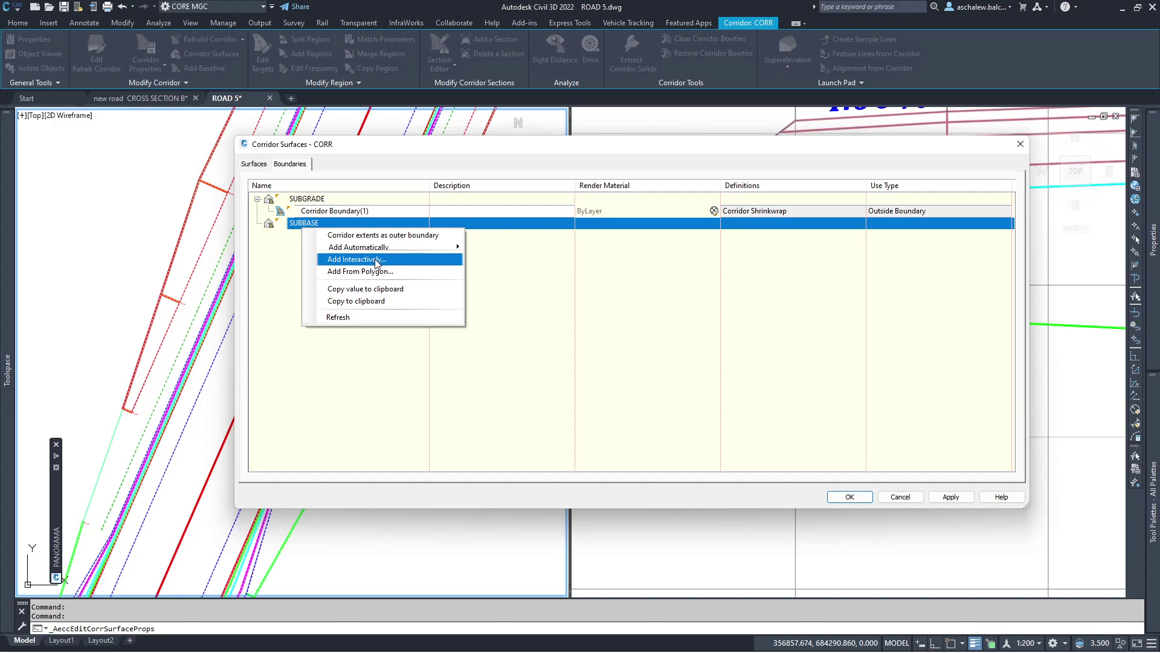
{"action": "left_click", "coordinate": [376, 261]}
{"action": "scroll", "coordinate": [327, 350], "scroll_direction": "up", "scroll_amount": 3}
{"action": "scroll", "coordinate": [324, 339], "scroll_direction": "up", "scroll_amount": 3}
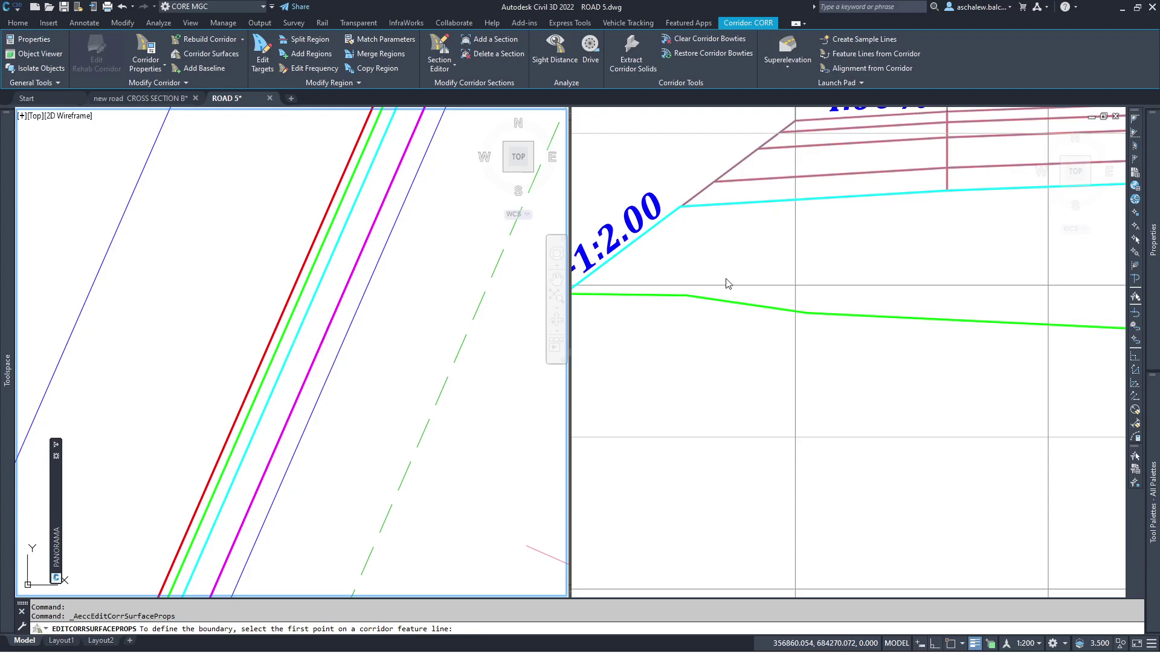
Trace the SUBBASE boundary by picking points along the magenta feature line.
{"action": "left_click", "coordinate": [314, 358]}
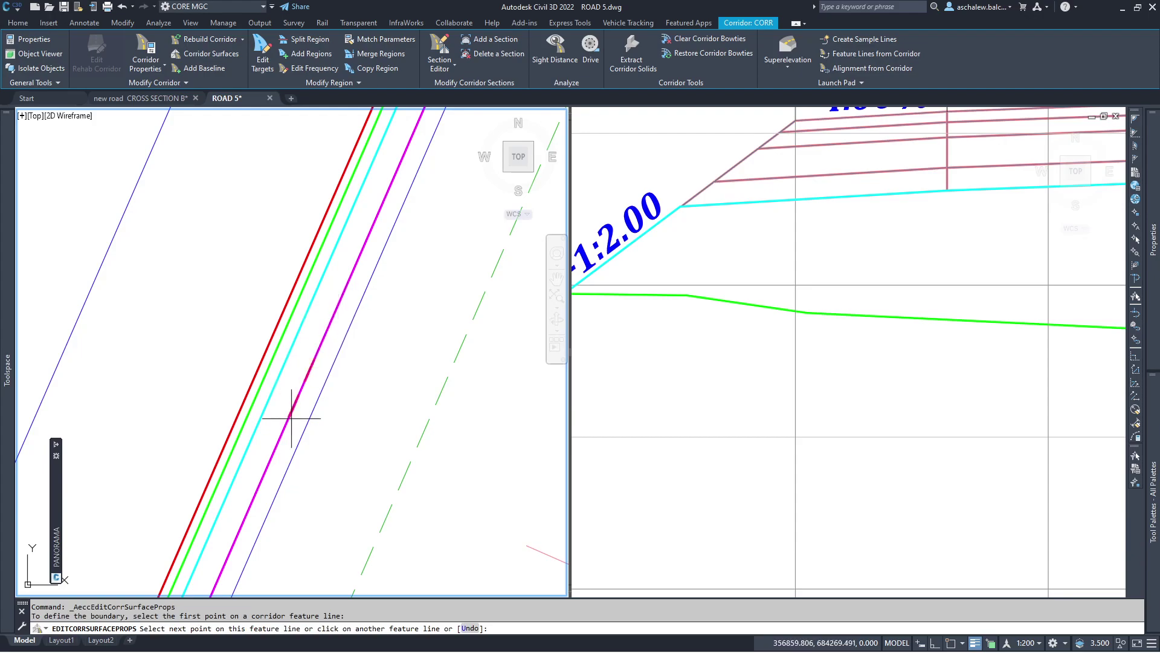
{"action": "scroll", "coordinate": [305, 408], "scroll_direction": "down", "scroll_amount": 2}
{"action": "scroll", "coordinate": [335, 338], "scroll_direction": "down", "scroll_amount": 1}
{"action": "scroll", "coordinate": [347, 357], "scroll_direction": "down", "scroll_amount": 1}
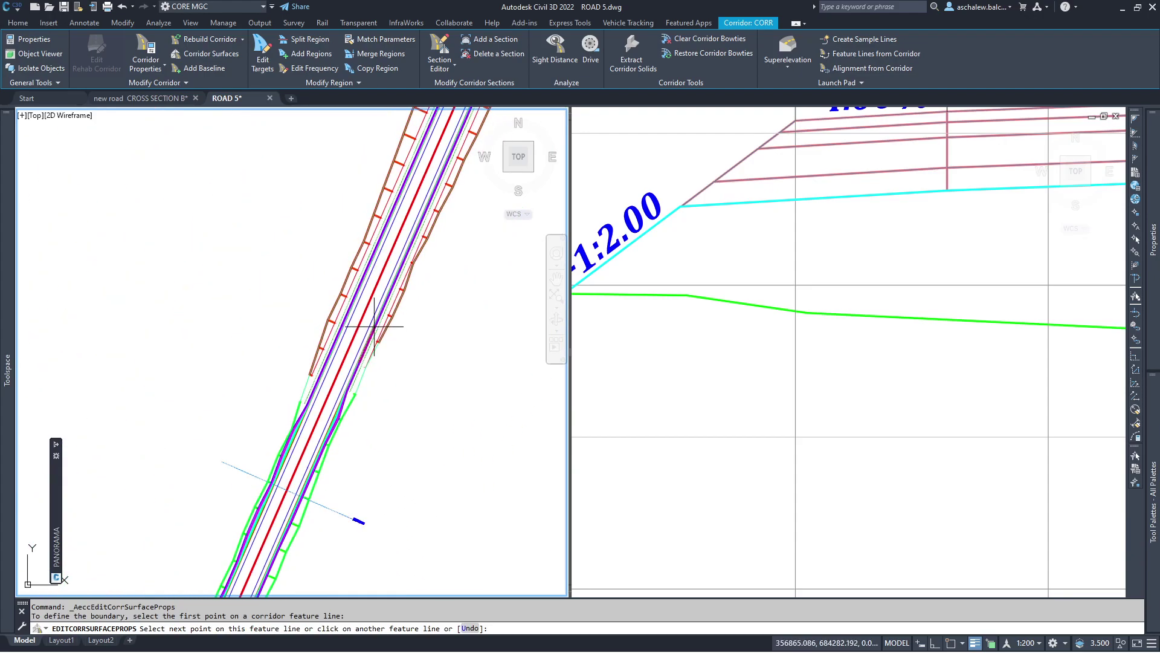
{"action": "scroll", "coordinate": [377, 330], "scroll_direction": "up", "scroll_amount": 2}
{"action": "scroll", "coordinate": [374, 302], "scroll_direction": "up", "scroll_amount": 1}
{"action": "scroll", "coordinate": [365, 270], "scroll_direction": "up", "scroll_amount": 1}
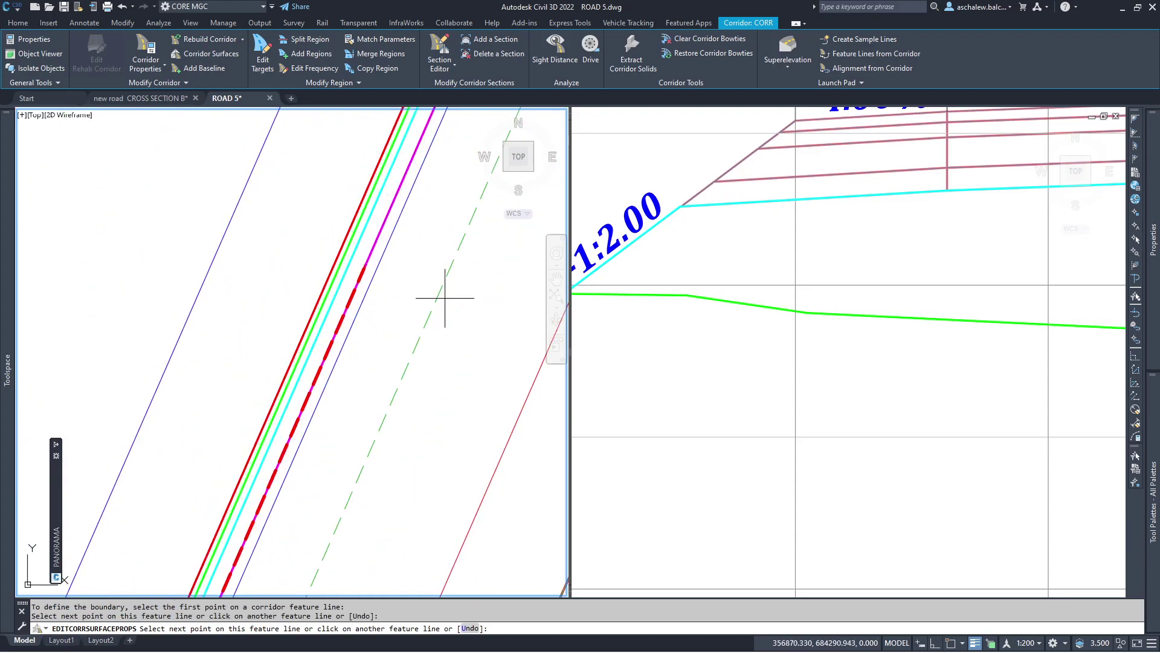
{"action": "scroll", "coordinate": [411, 299], "scroll_direction": "down", "scroll_amount": 1}
{"action": "scroll", "coordinate": [326, 284], "scroll_direction": "up", "scroll_amount": 2}
{"action": "scroll", "coordinate": [363, 265], "scroll_direction": "up", "scroll_amount": 1}
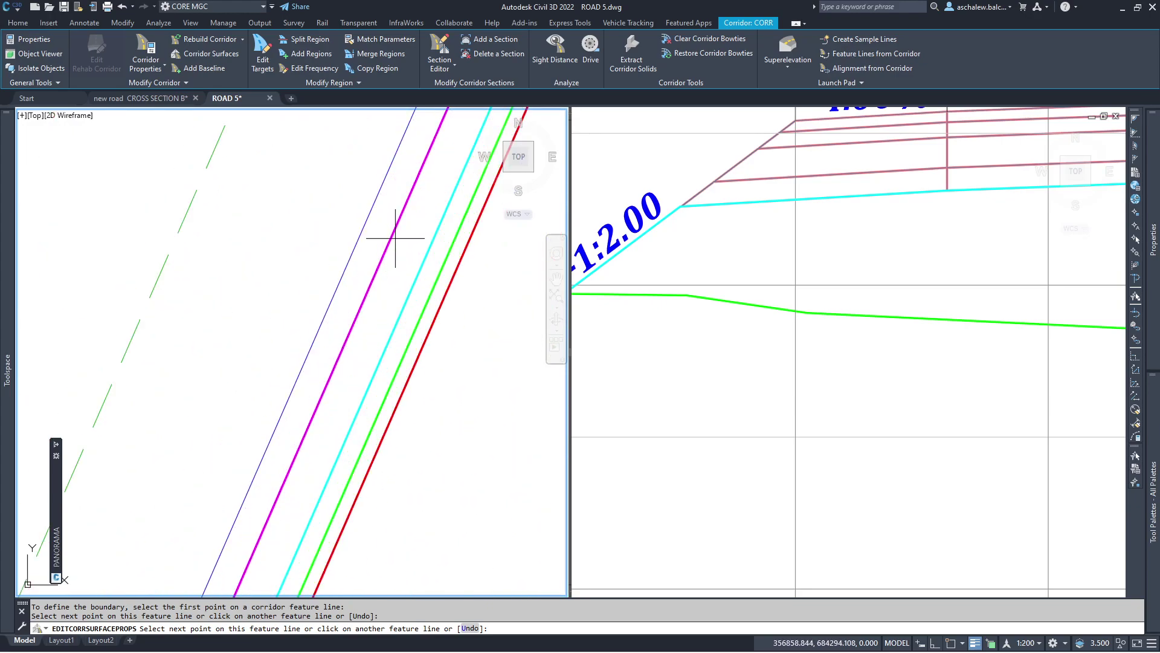
{"action": "left_click", "coordinate": [390, 237]}
{"action": "scroll", "coordinate": [375, 260], "scroll_direction": "down", "scroll_amount": 1}
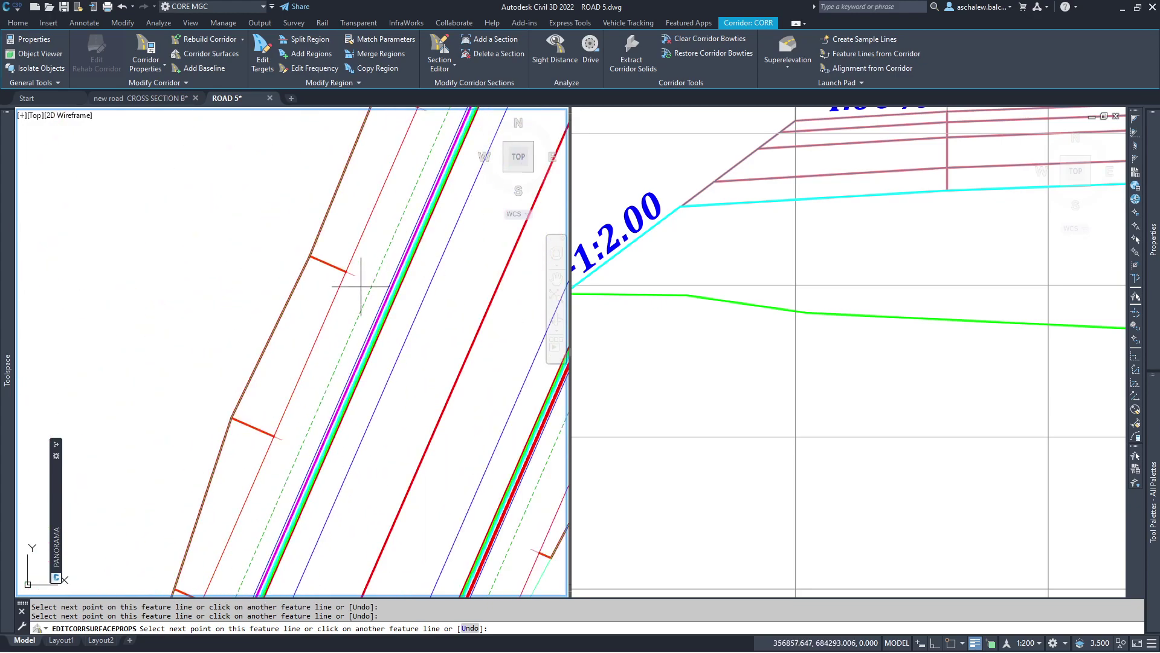
{"action": "scroll", "coordinate": [345, 314], "scroll_direction": "down", "scroll_amount": 1}
{"action": "scroll", "coordinate": [393, 200], "scroll_direction": "up", "scroll_amount": 1}
{"action": "left_click", "coordinate": [369, 147]}
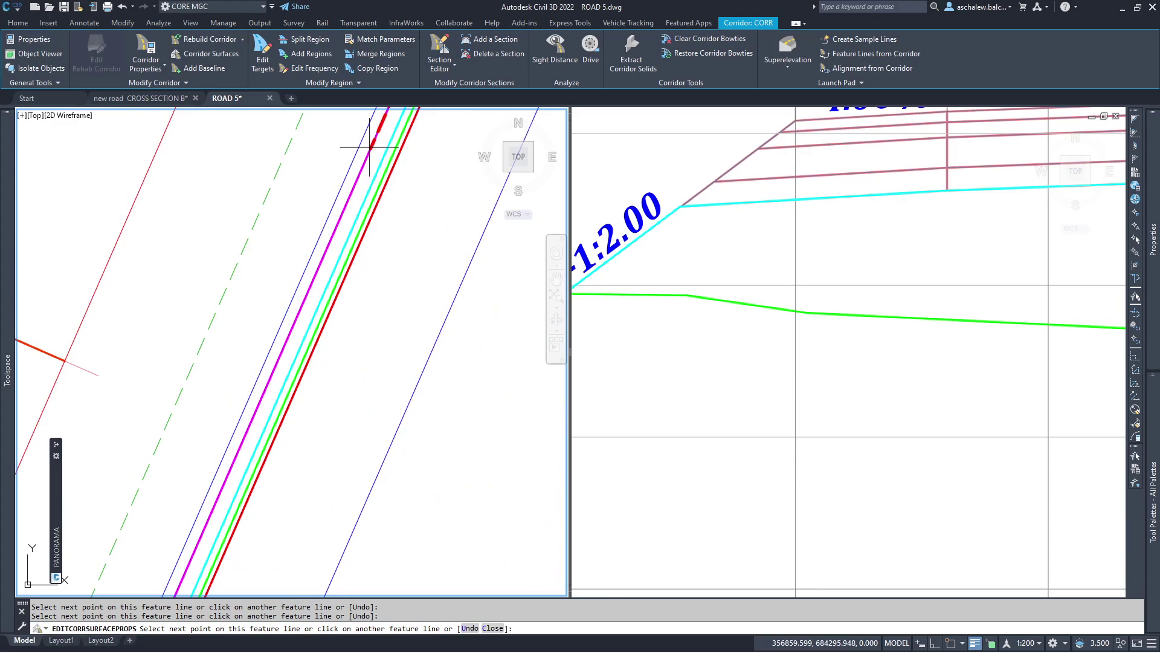
{"action": "scroll", "coordinate": [387, 217], "scroll_direction": "down", "scroll_amount": 2}
{"action": "scroll", "coordinate": [350, 320], "scroll_direction": "up", "scroll_amount": 2}
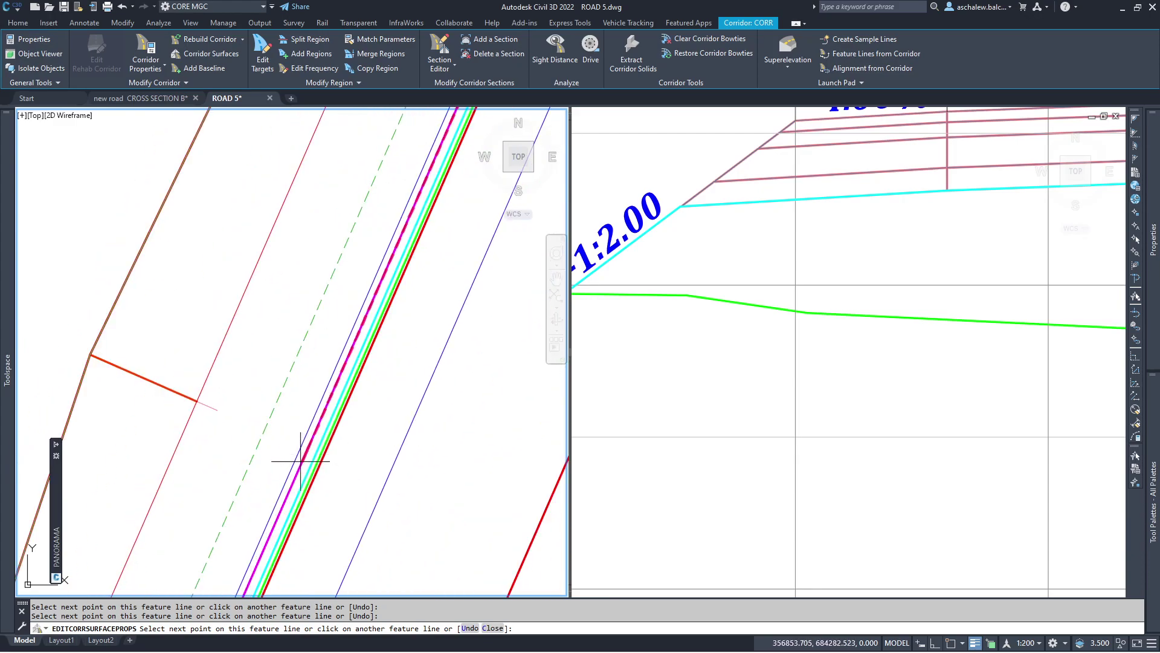
{"action": "key", "text": "Return"}
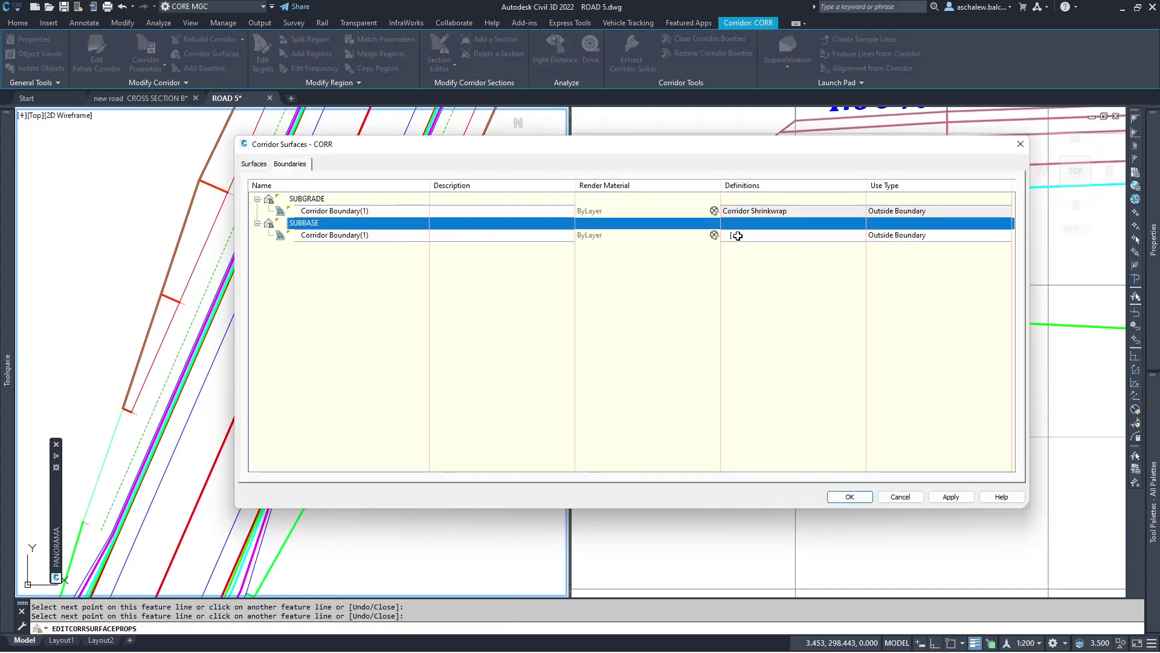
Remove ESH_4(1) from the SUBBASE boundary and reverse both ESH_4(0) lines.
{"action": "left_click", "coordinate": [736, 235]}
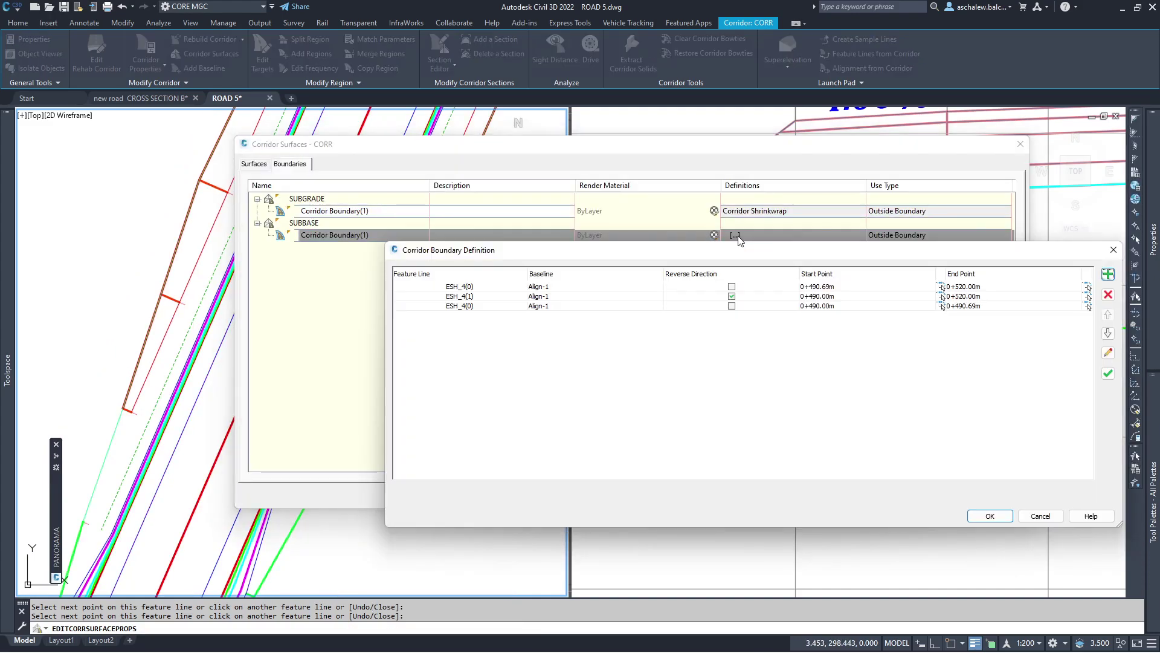
{"action": "left_click", "coordinate": [466, 298]}
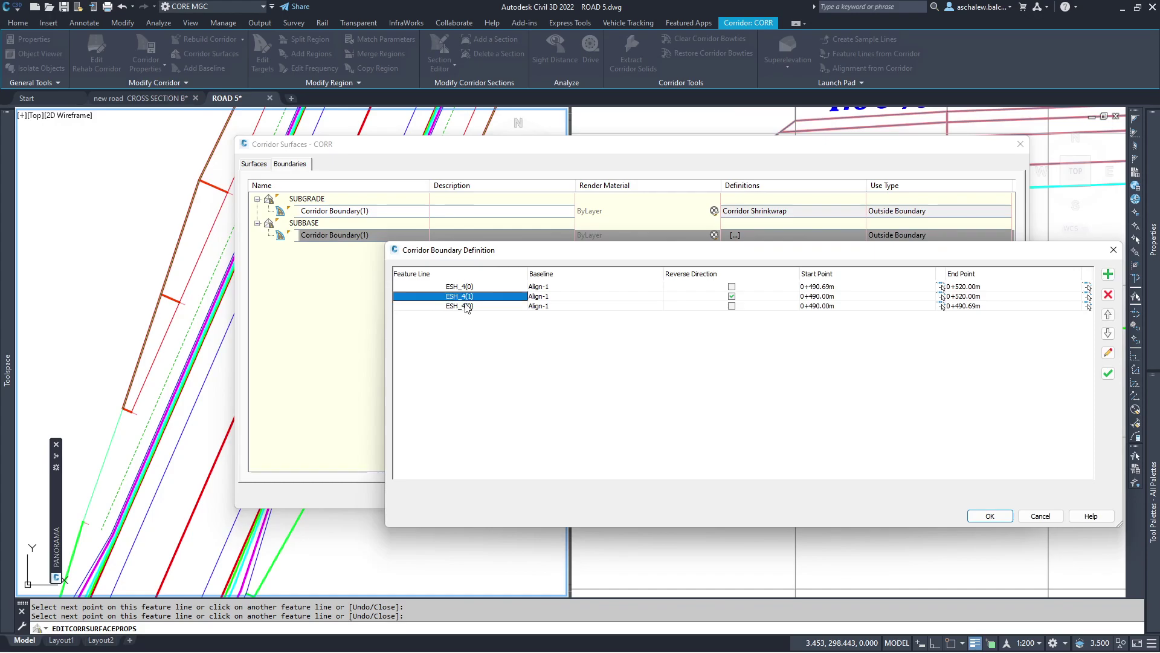
{"action": "left_click", "coordinate": [1108, 295]}
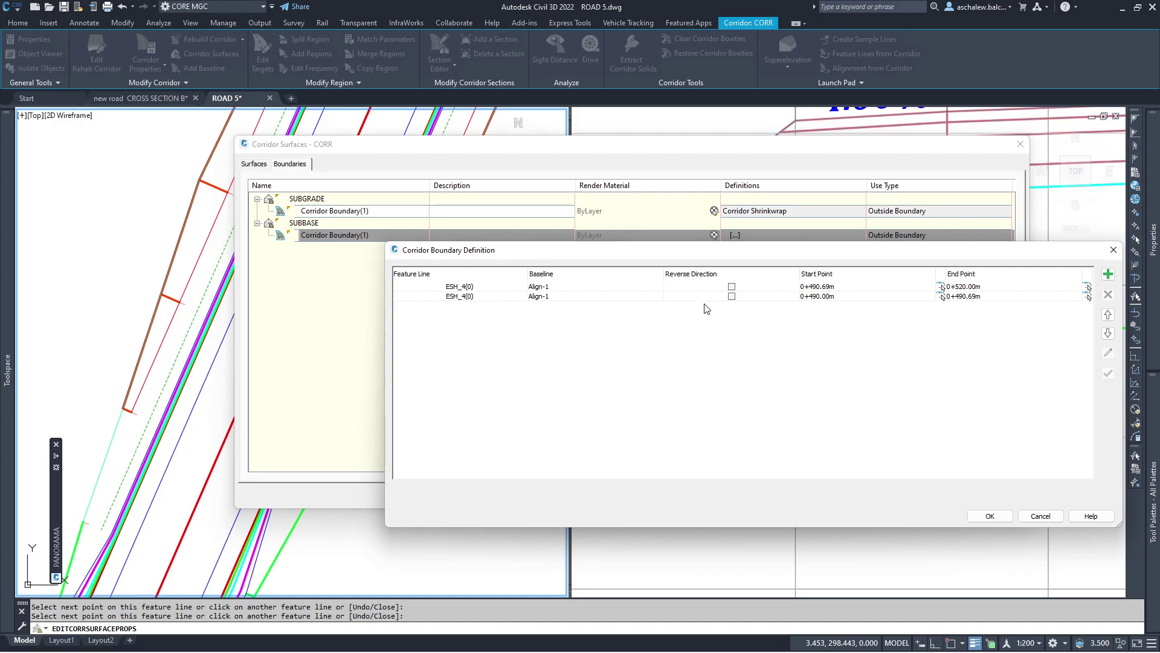
{"action": "left_click", "coordinate": [733, 288]}
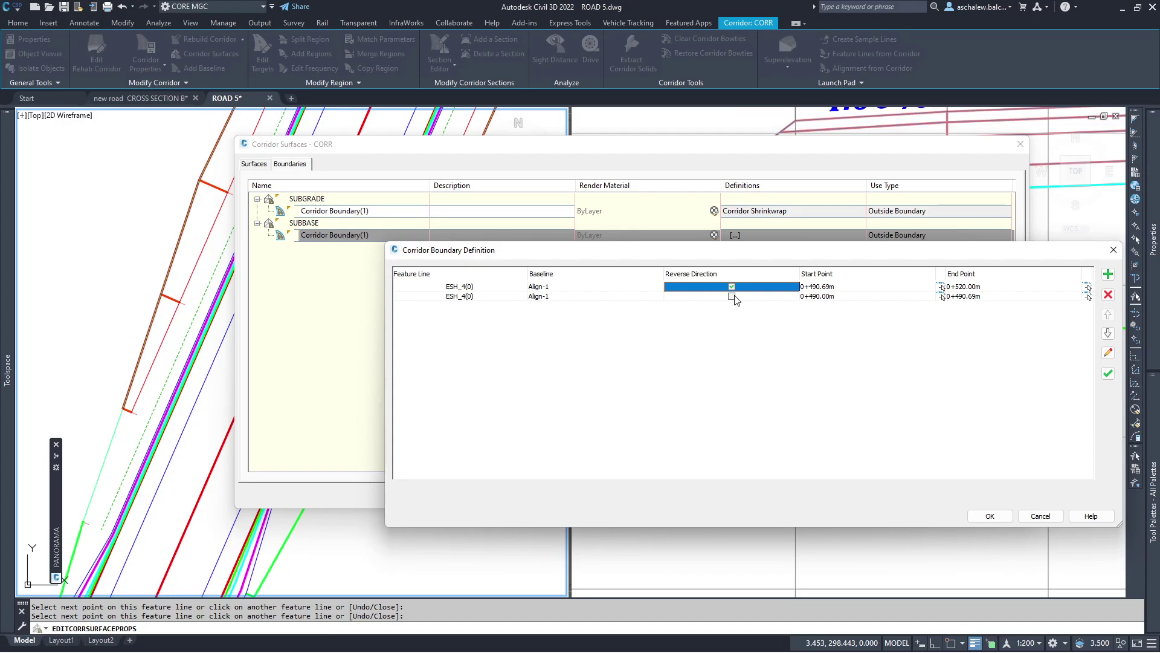
{"action": "left_click", "coordinate": [733, 297]}
Set both ESH_4(0) rows to start at 0+000.00m and end at 5+000.00m.
{"action": "left_click", "coordinate": [815, 287]}
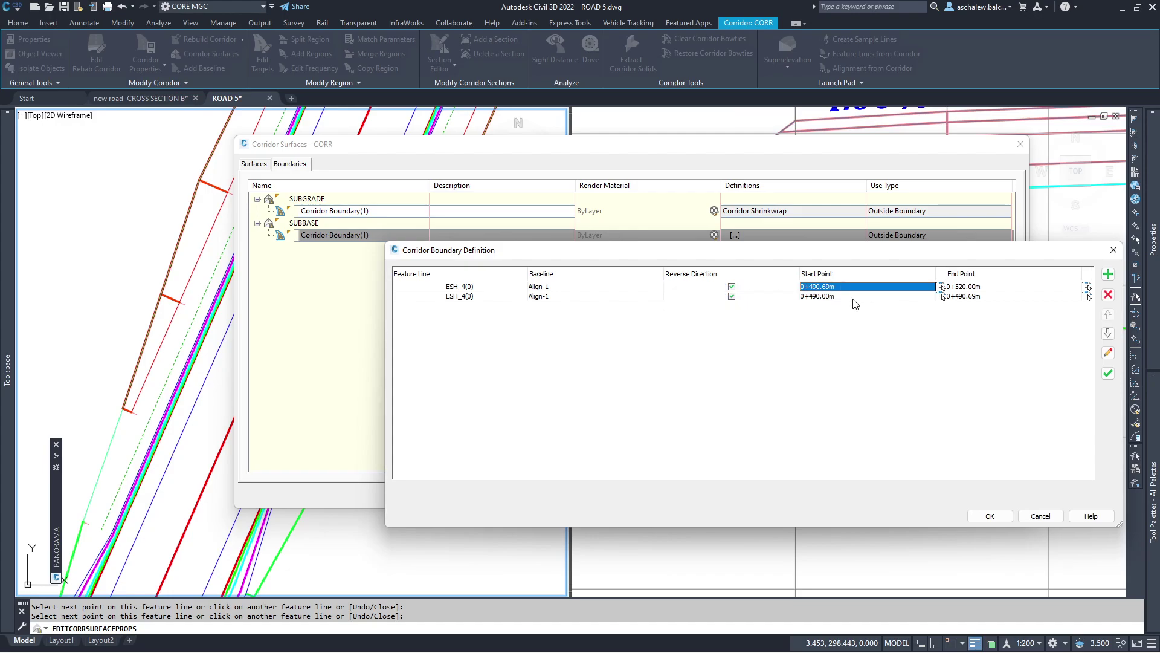
{"action": "left_click", "coordinate": [837, 289]}
{"action": "type", "text": "0+000"}
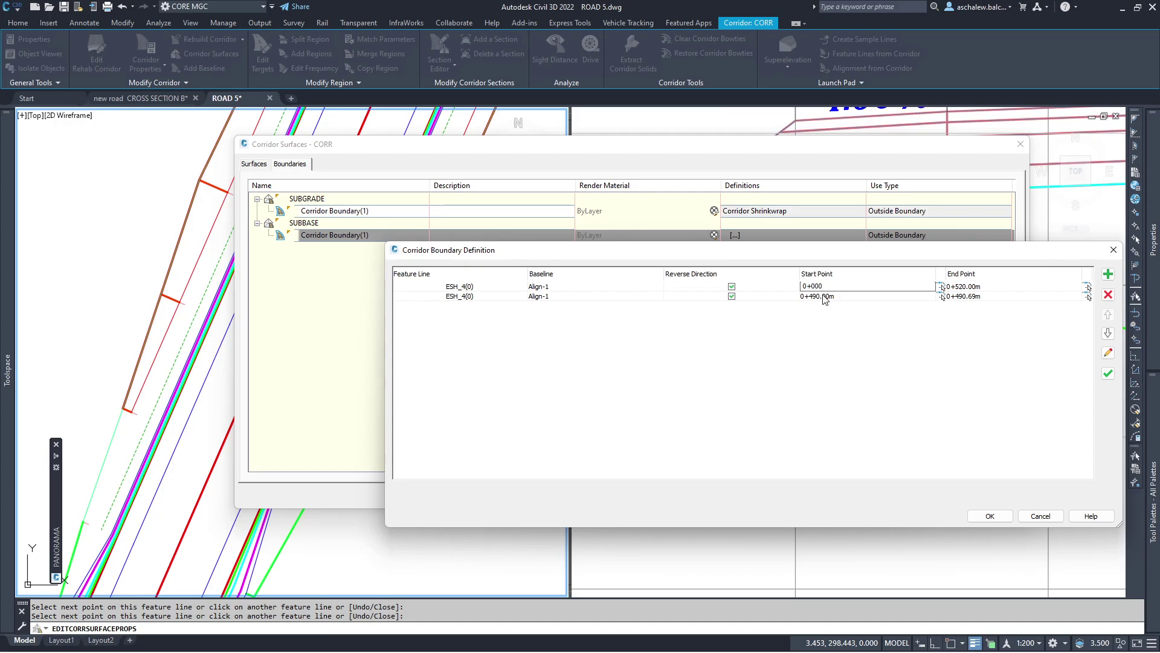
{"action": "left_click", "coordinate": [825, 296]}
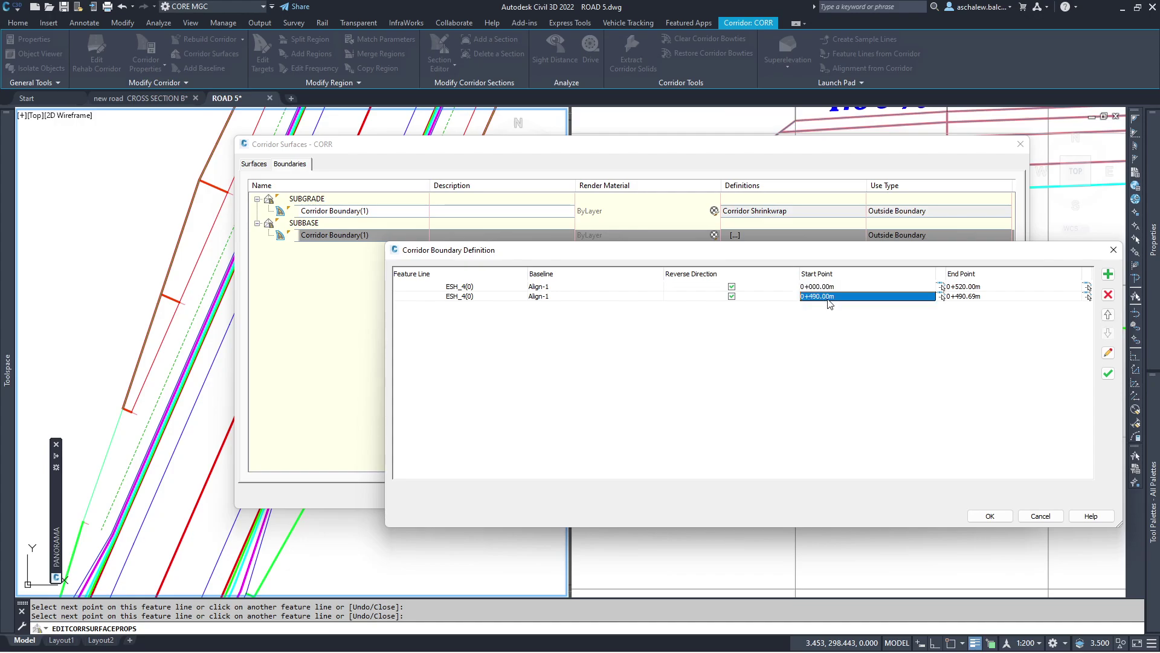
{"action": "type", "text": "00"}
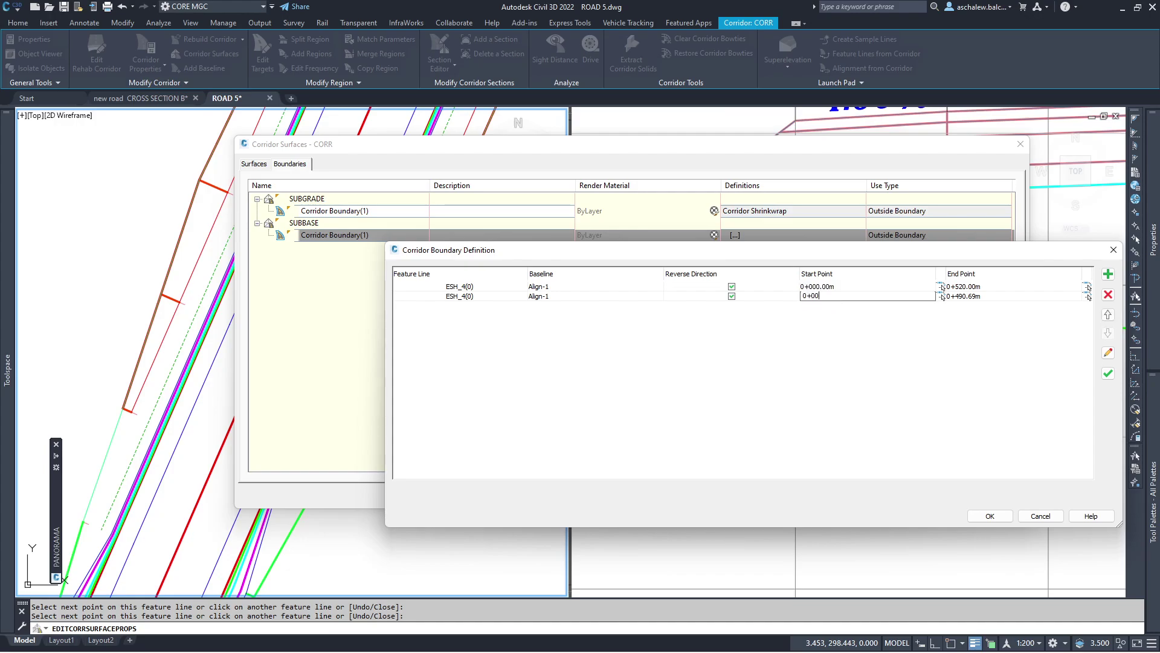
{"action": "left_click", "coordinate": [962, 287]}
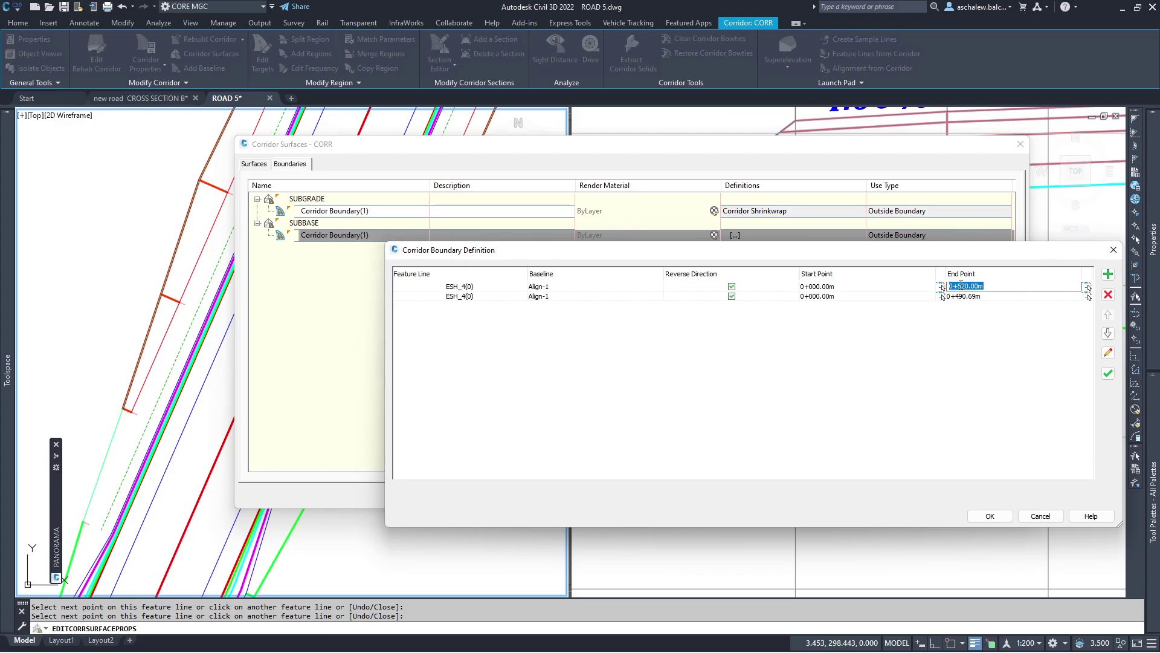
{"action": "type", "text": "5+000"}
{"action": "key", "text": "Return"}
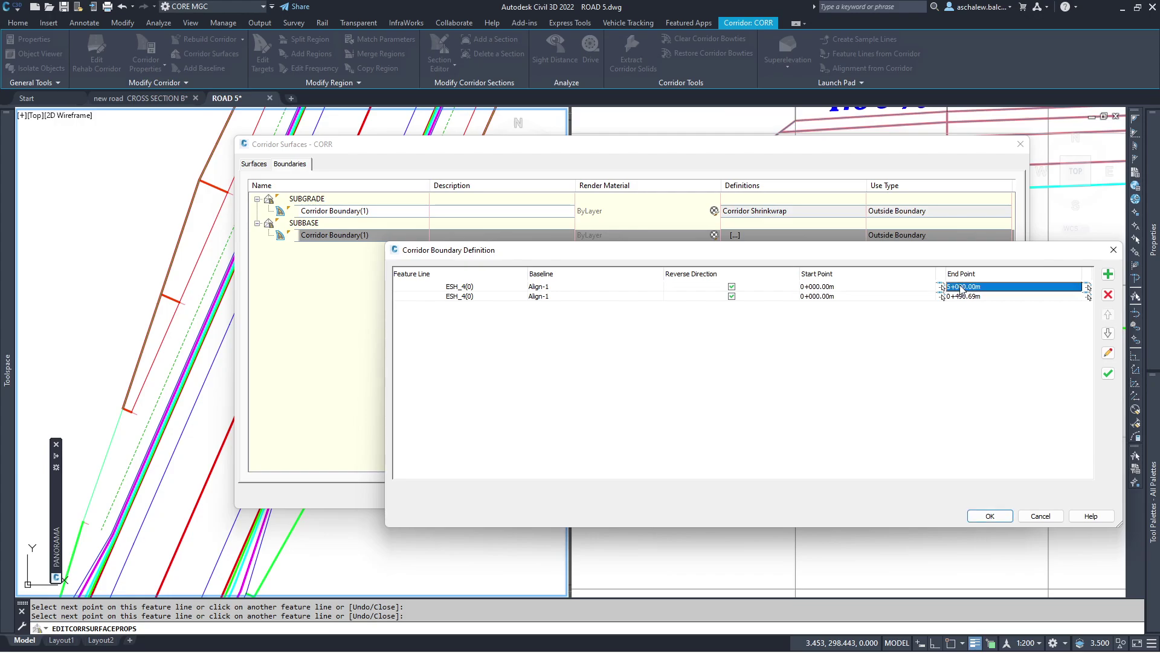
{"action": "left_click", "coordinate": [969, 296]}
{"action": "type", "text": "5"}
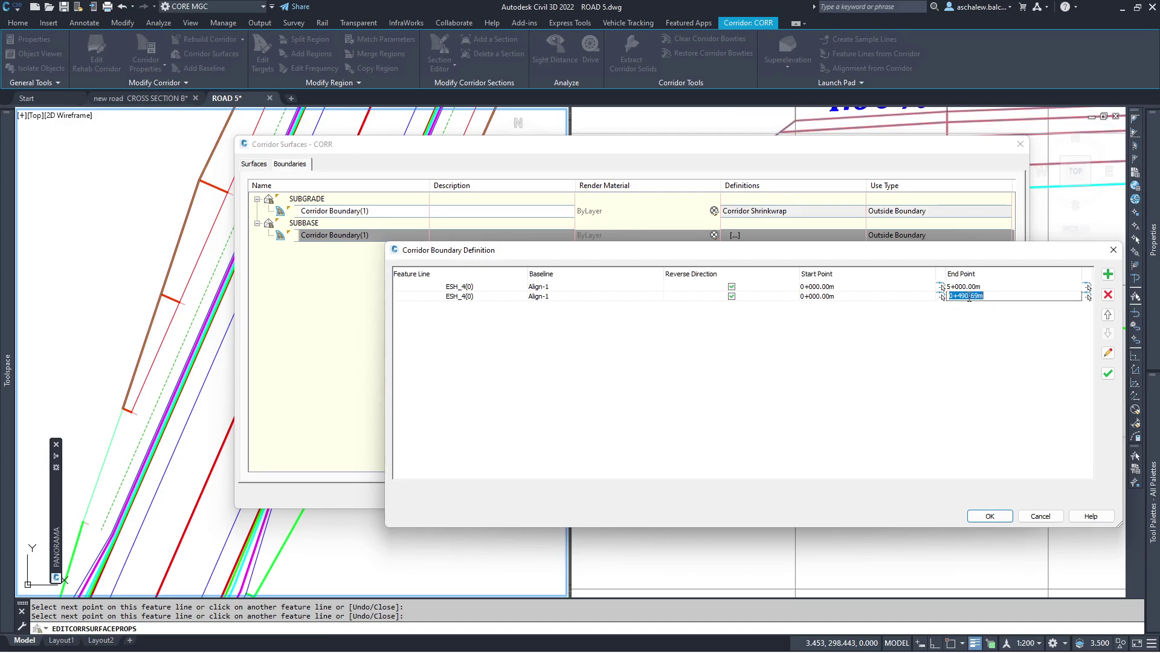
{"action": "type", "text": "+000"}
{"action": "left_click", "coordinate": [996, 516]}
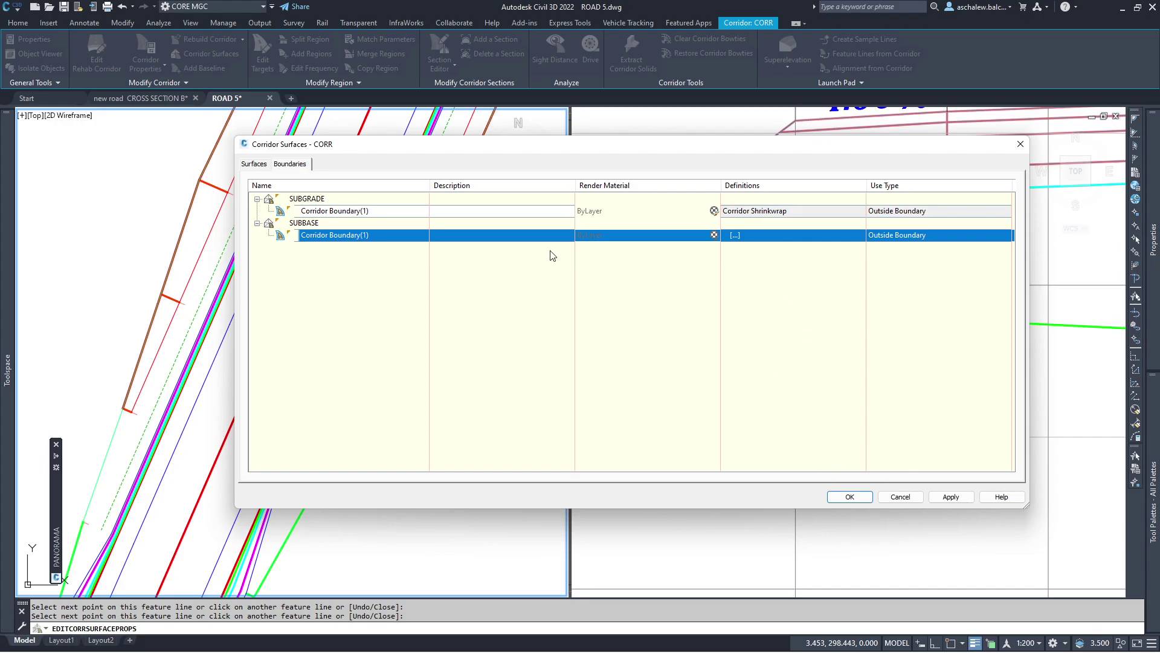
Apply the boundary changes, rebuild the corridor, and close corridor surfaces.
{"action": "left_click", "coordinate": [951, 497]}
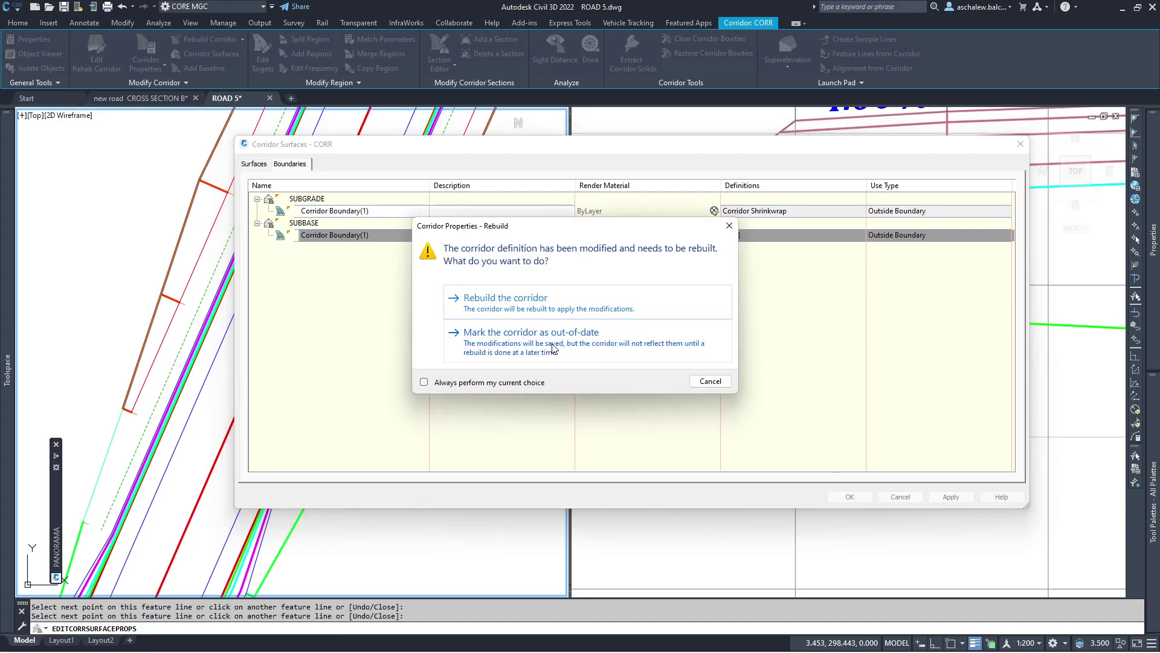
{"action": "left_click", "coordinate": [507, 304]}
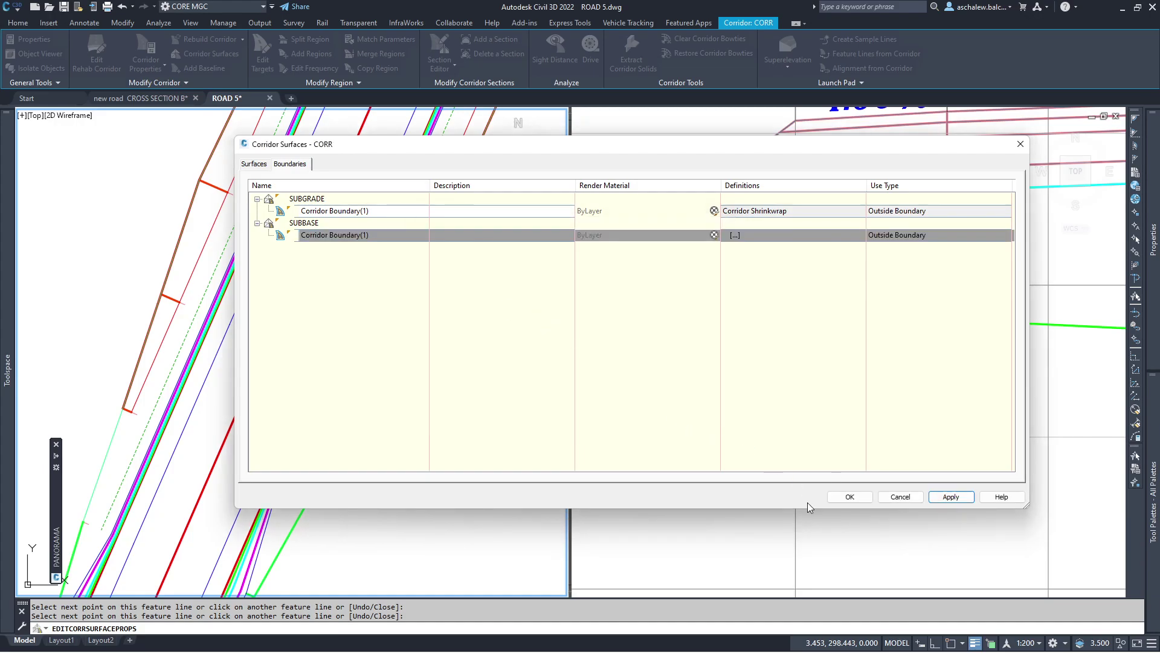
{"action": "left_click", "coordinate": [848, 497]}
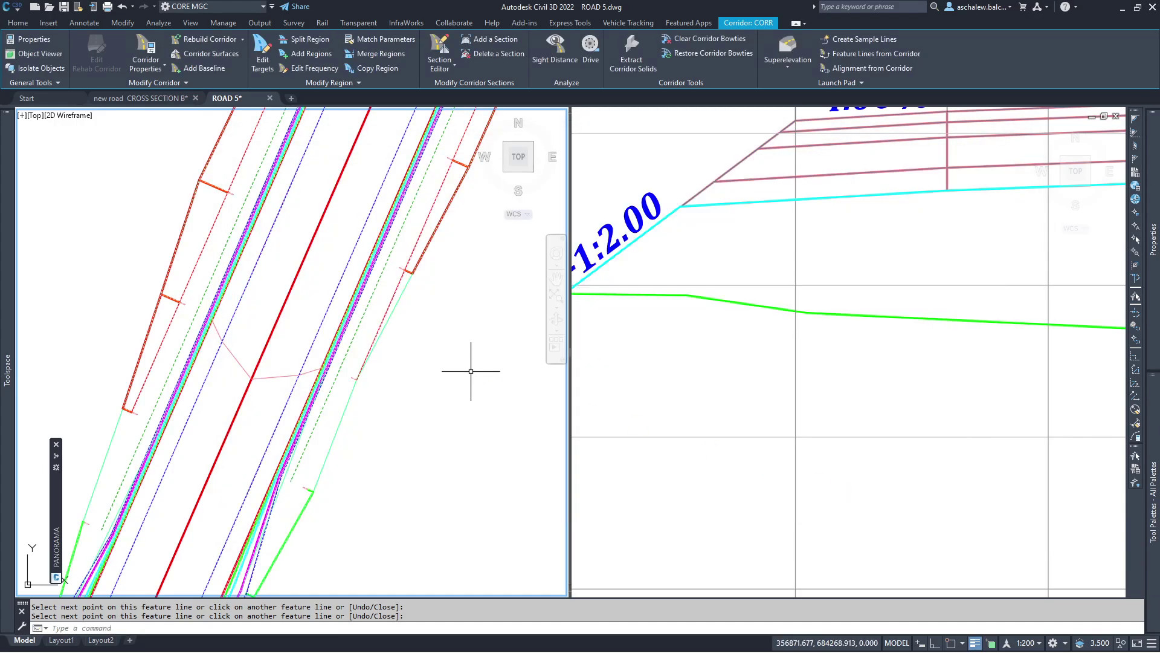
Select the 0+449.50 sample line in plan beside its cross-section view.
{"action": "scroll", "coordinate": [270, 470], "scroll_direction": "down", "scroll_amount": 5}
{"action": "scroll", "coordinate": [270, 470], "scroll_direction": "up", "scroll_amount": 2}
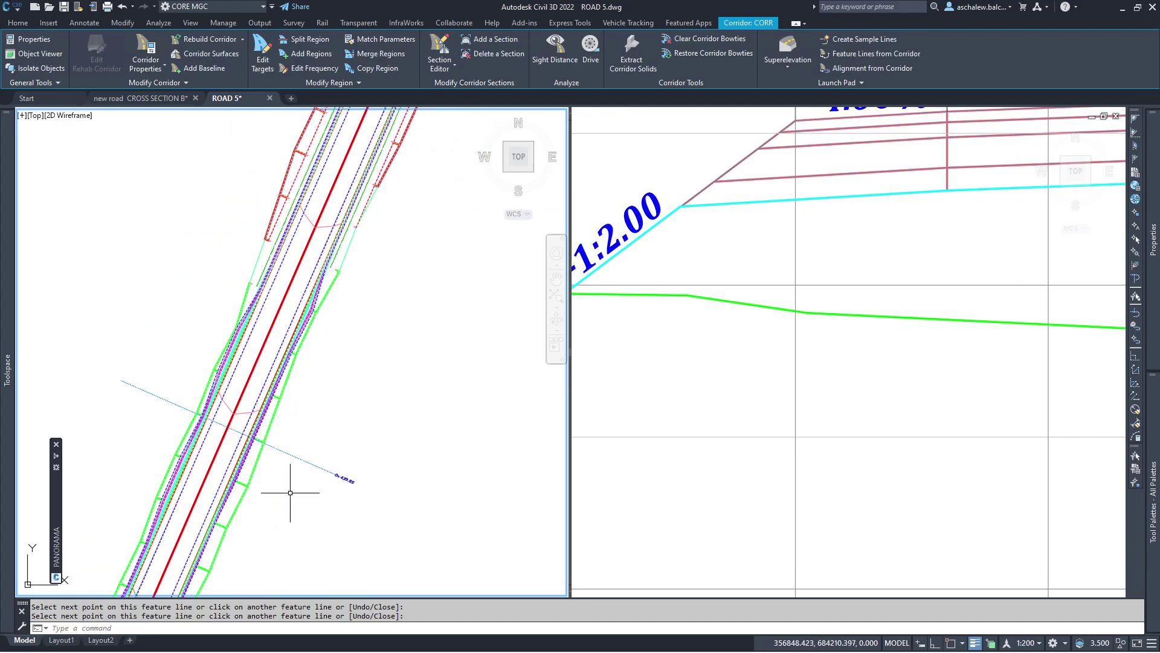
{"action": "key", "text": "Escape"}
{"action": "left_click", "coordinate": [306, 454]}
{"action": "left_click", "coordinate": [670, 354]}
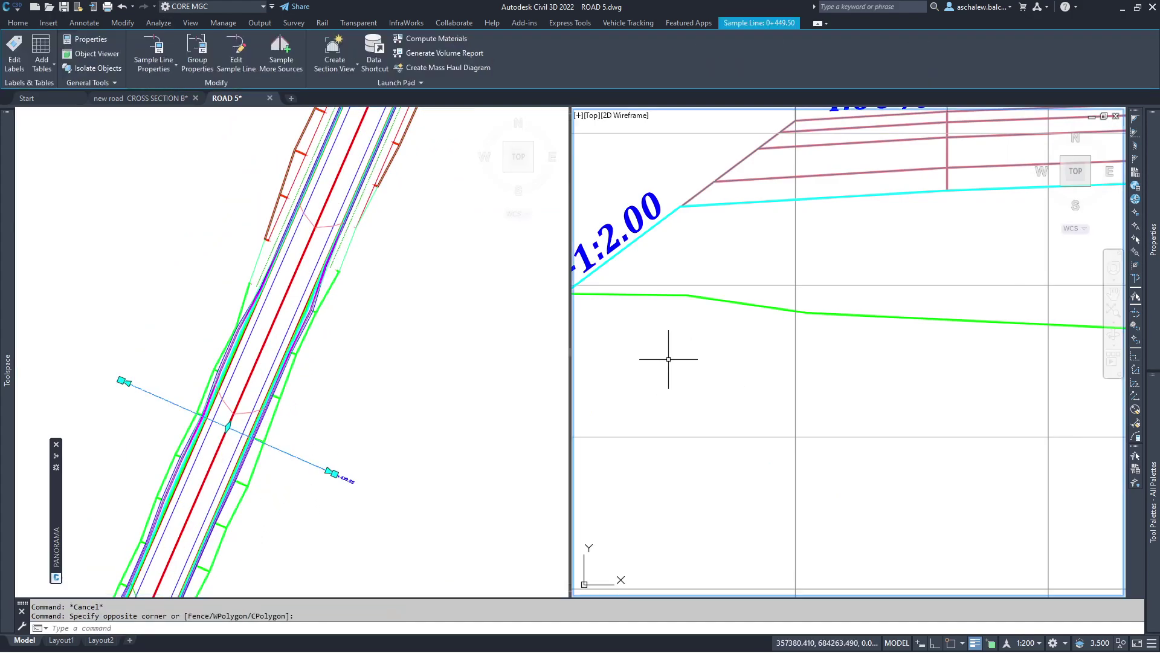
{"action": "scroll", "coordinate": [667, 360], "scroll_direction": "down", "scroll_amount": 2}
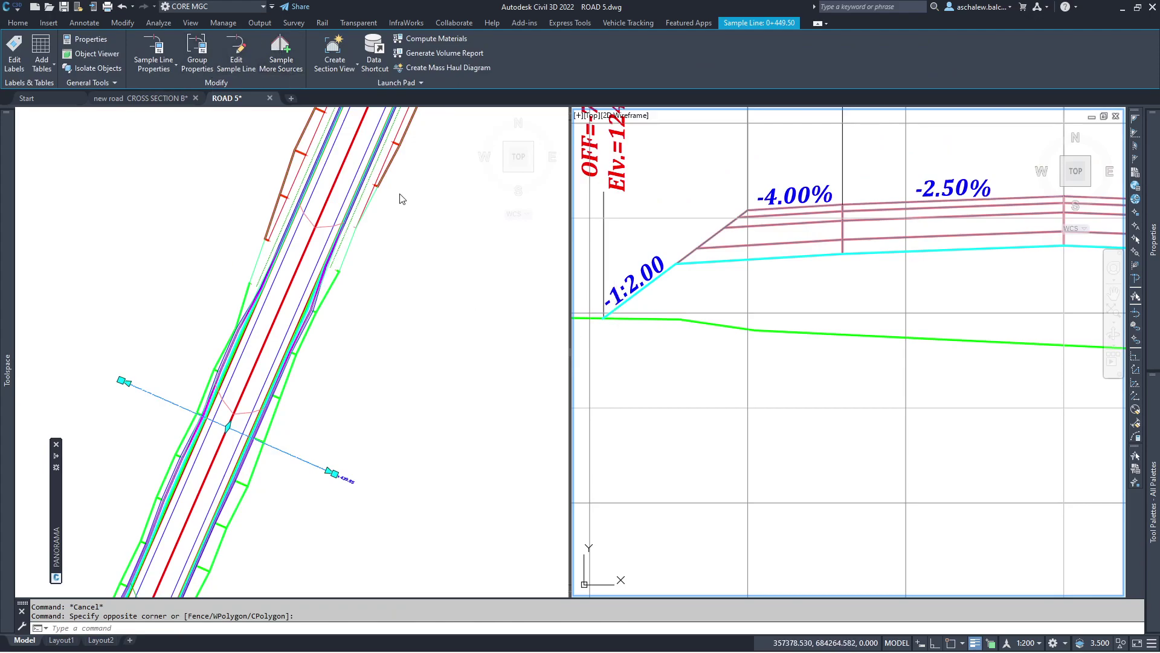
Add CORR SUBBASE as a sampled source and create a section style named SUBBASE.
{"action": "left_click", "coordinate": [157, 258]}
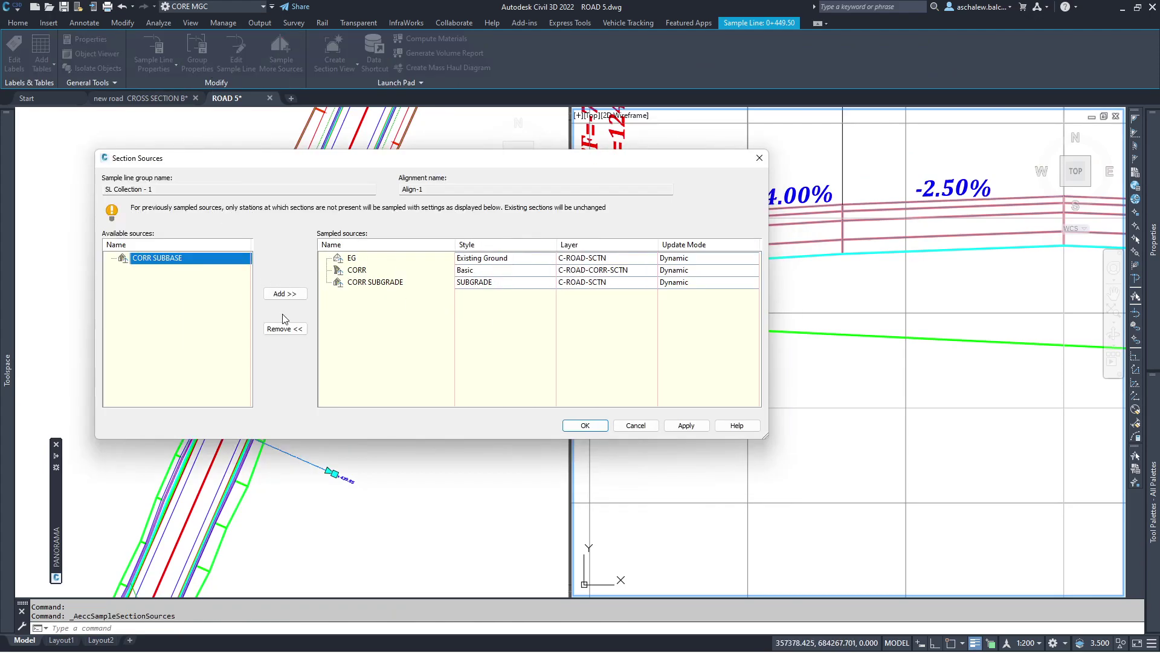
{"action": "left_click", "coordinate": [284, 293]}
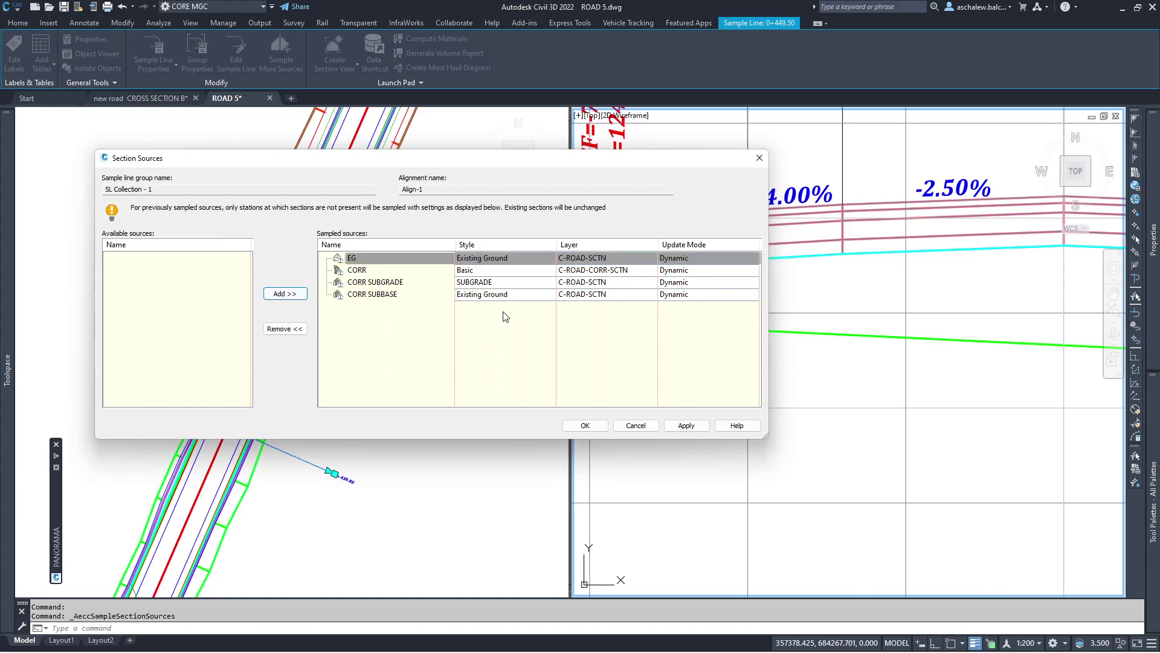
{"action": "left_click", "coordinate": [479, 294]}
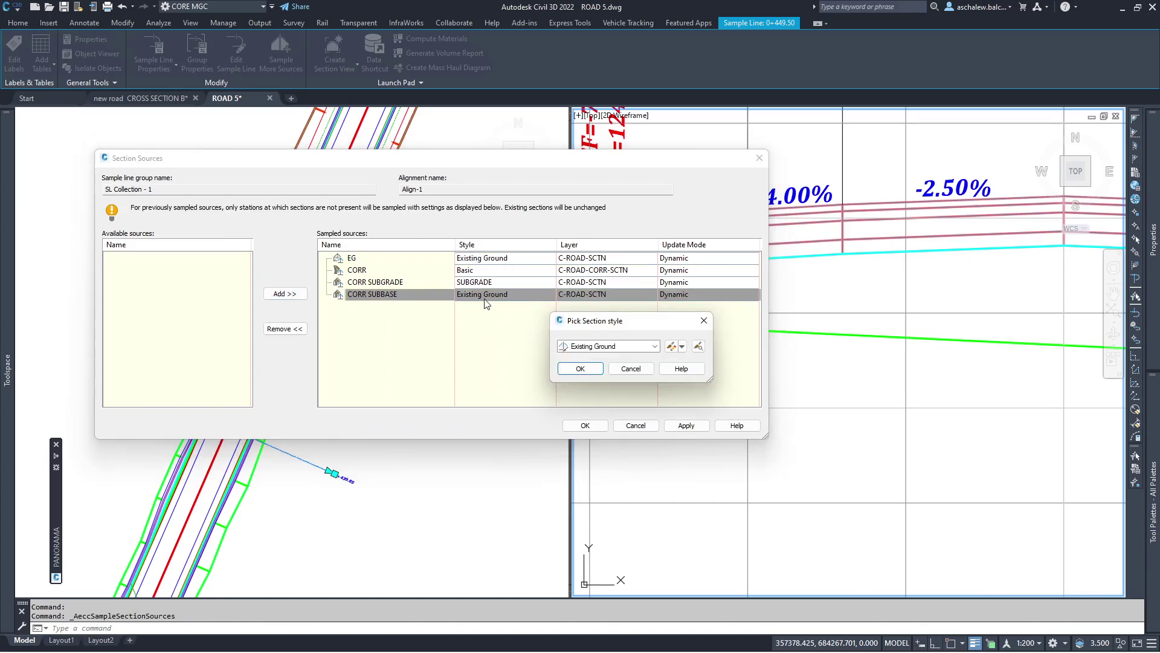
{"action": "left_click", "coordinate": [687, 349]}
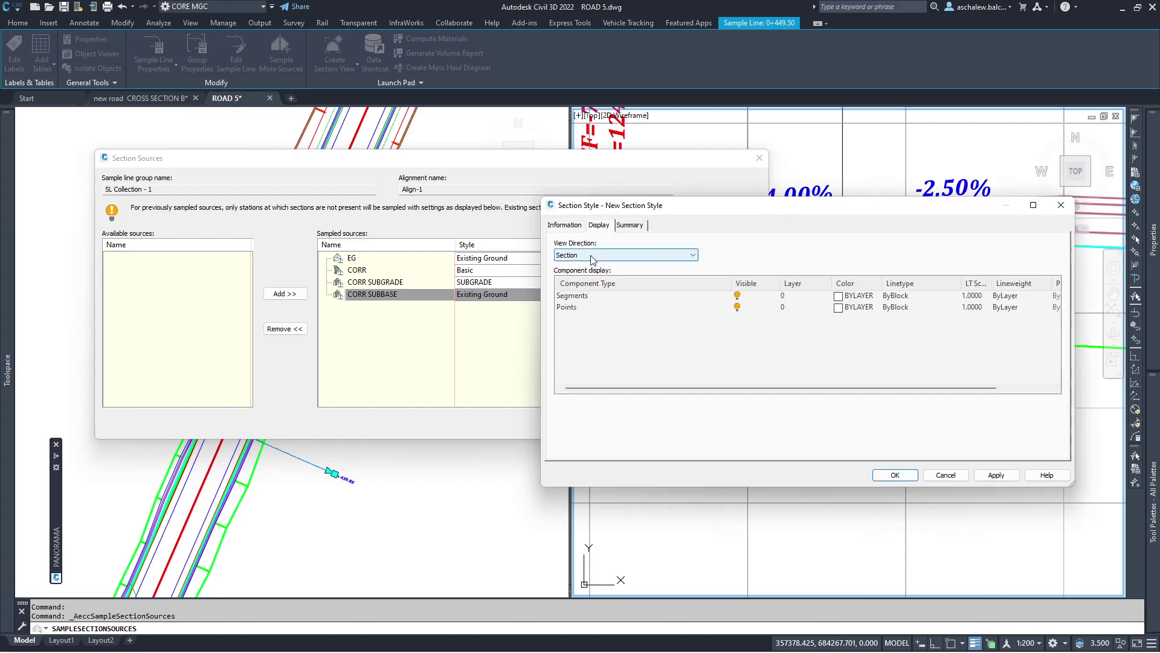
{"action": "left_click", "coordinate": [564, 224]}
{"action": "double_click", "coordinate": [623, 255]}
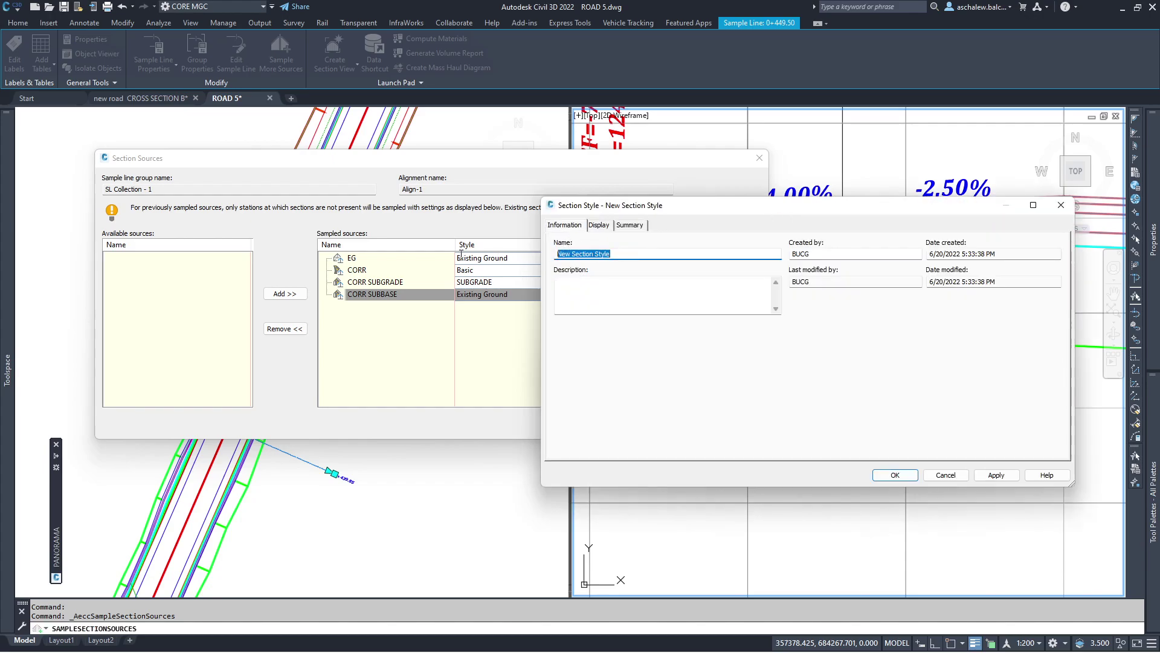
{"action": "type", "text": "SUBBASE"}
Give the SUBBASE style blue 0.30 mm segments with points hidden, and sample CORR SUBBASE.
{"action": "left_click", "coordinate": [599, 224]}
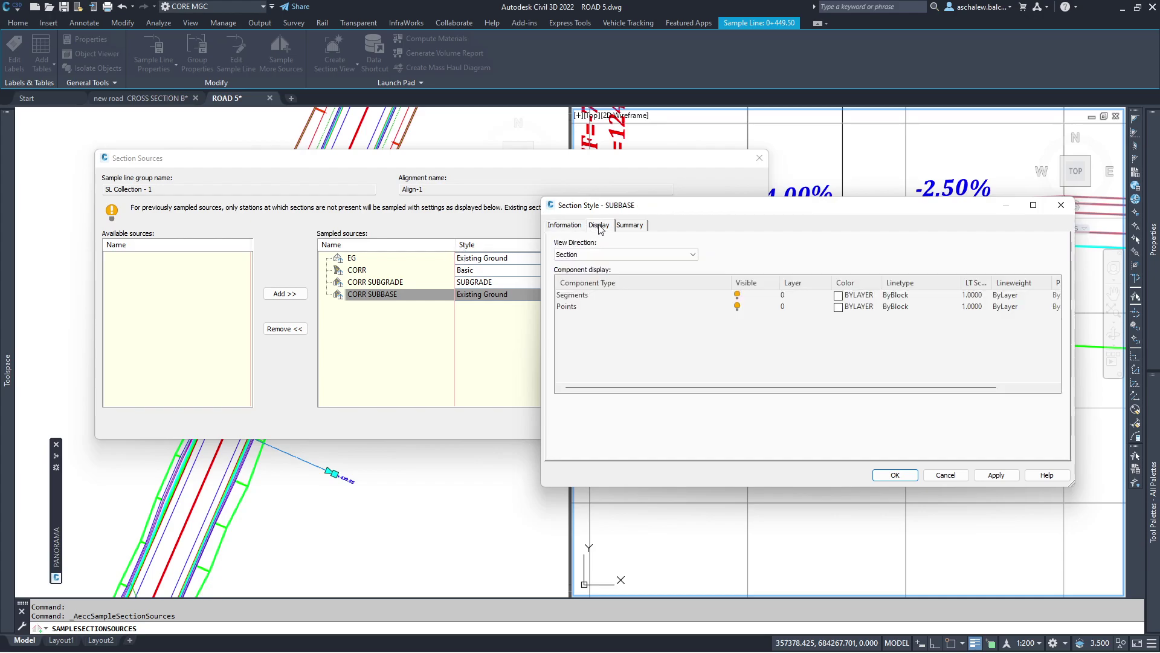
{"action": "left_click", "coordinate": [839, 296]}
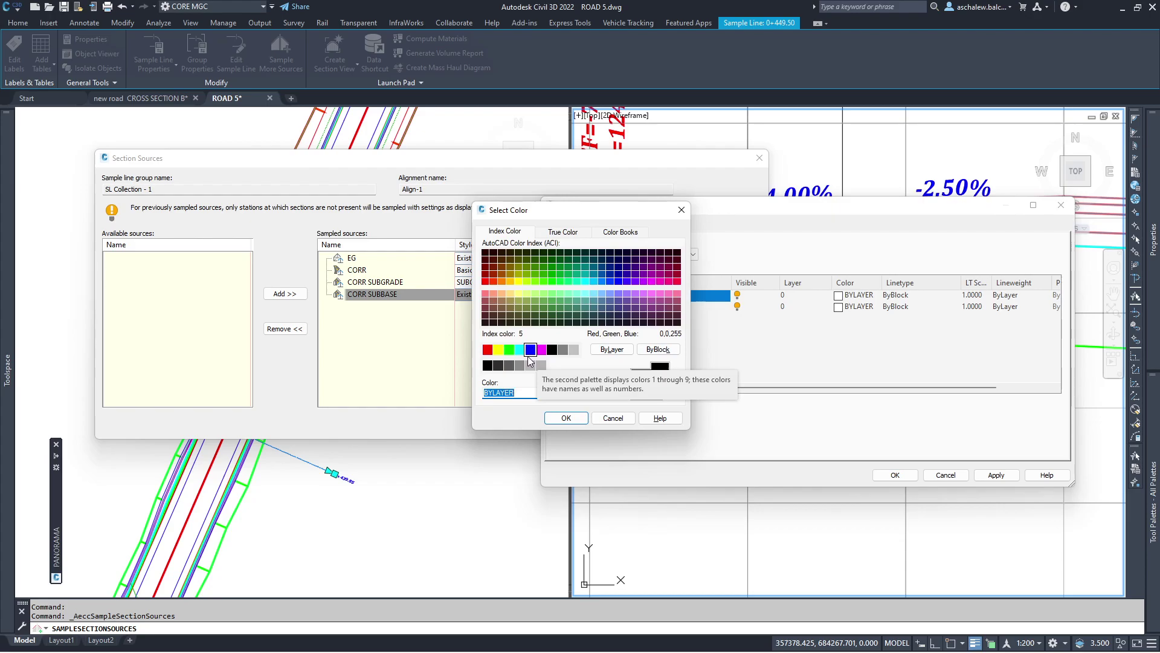
{"action": "left_click", "coordinate": [531, 350]}
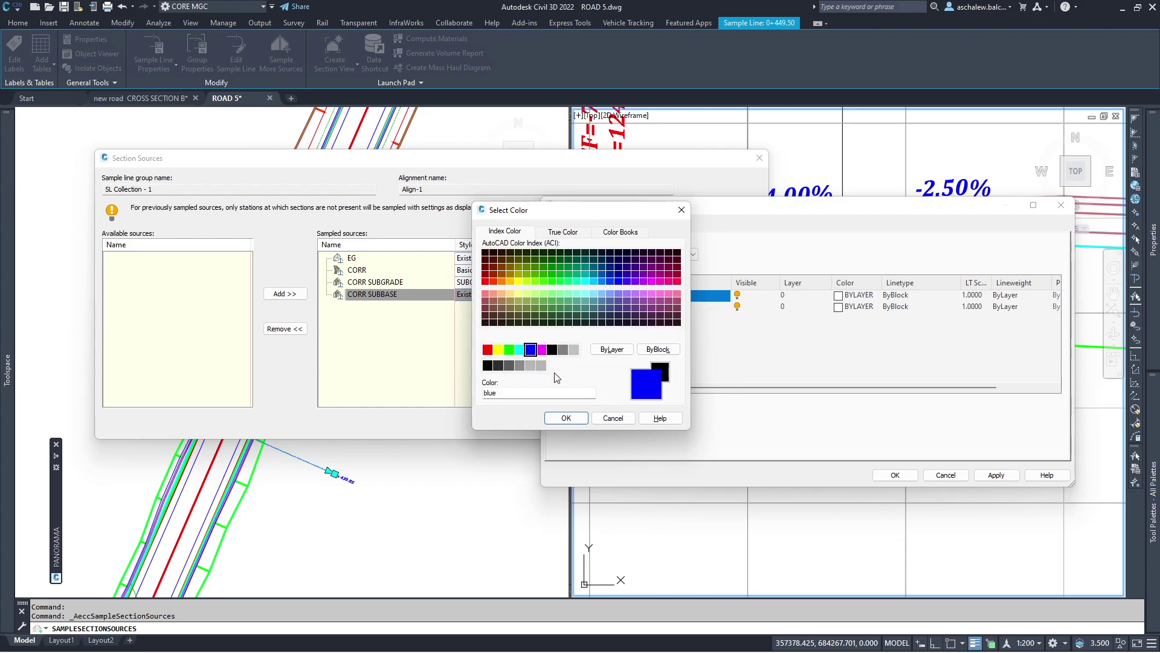
{"action": "left_click", "coordinate": [565, 418]}
{"action": "left_click", "coordinate": [1003, 295]}
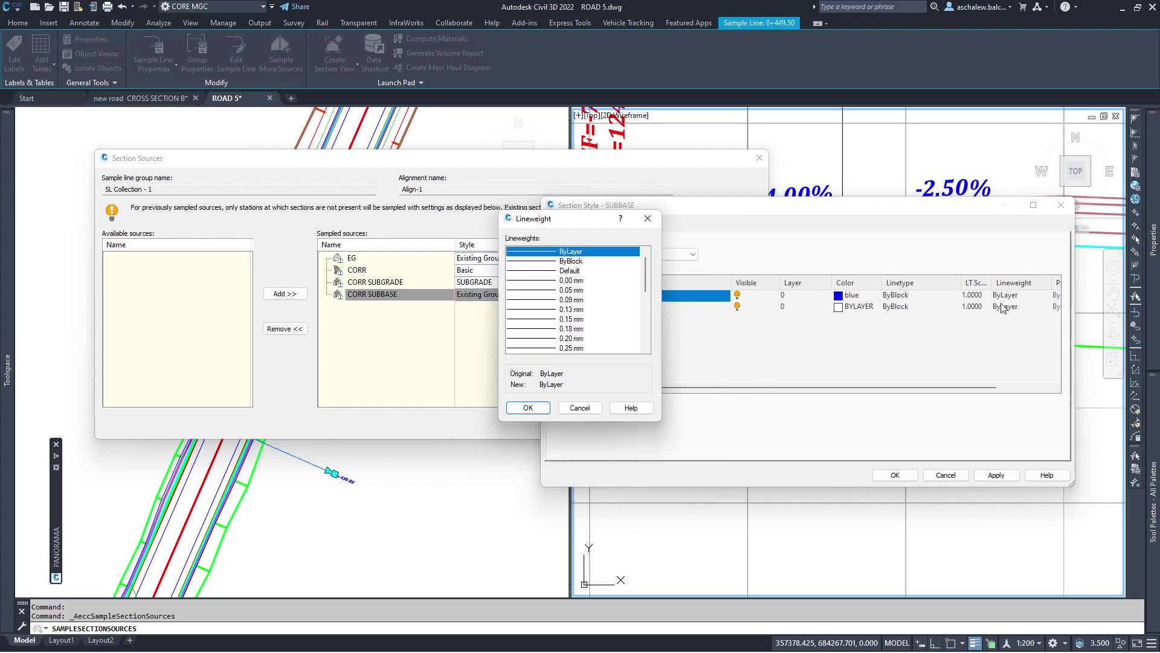
{"action": "scroll", "coordinate": [545, 338], "scroll_direction": "down", "scroll_amount": 1}
{"action": "left_click", "coordinate": [546, 333]}
{"action": "left_click", "coordinate": [528, 408]}
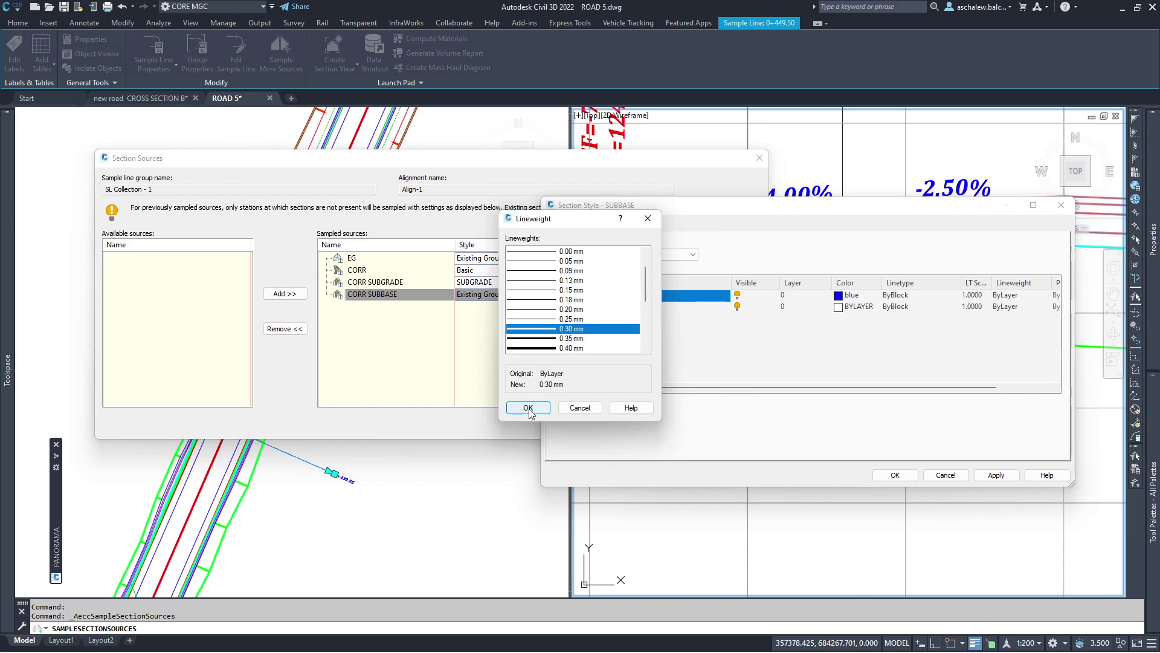
{"action": "left_click", "coordinate": [737, 307]}
{"action": "left_click", "coordinate": [895, 476]}
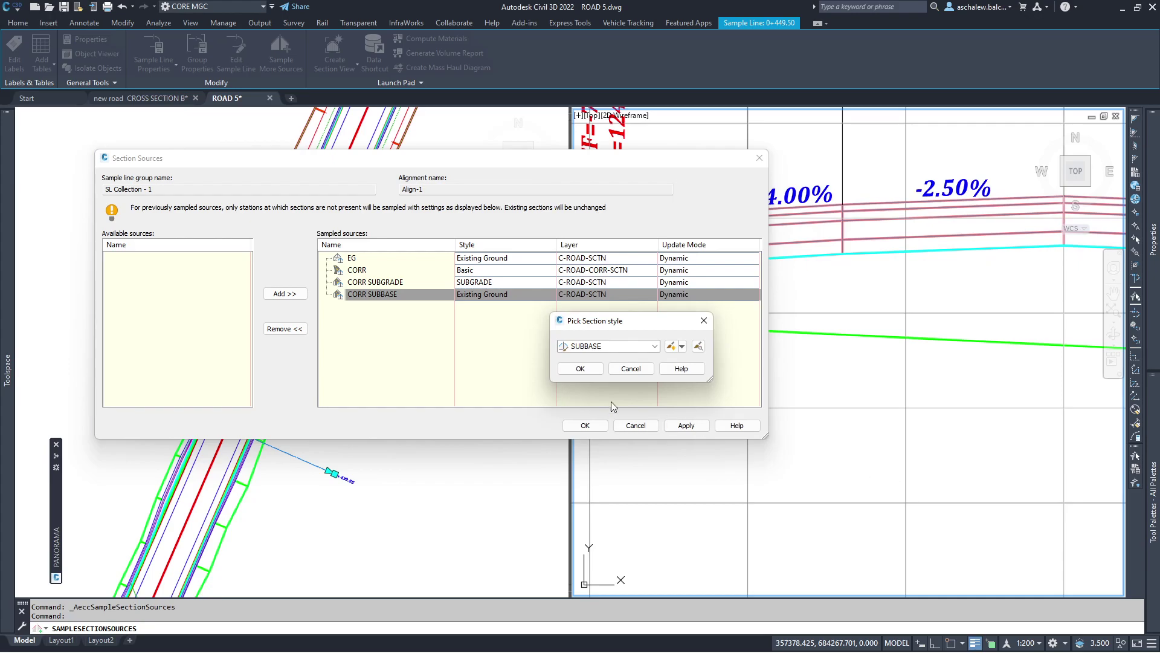
{"action": "left_click", "coordinate": [579, 369]}
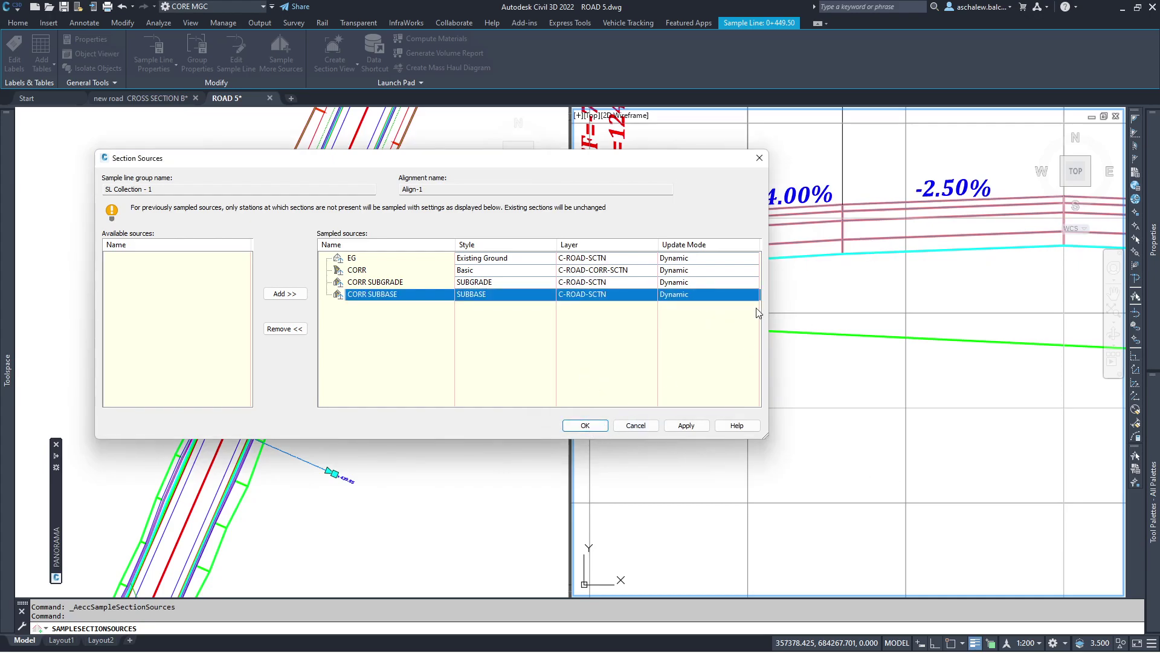
{"action": "left_click", "coordinate": [589, 426]}
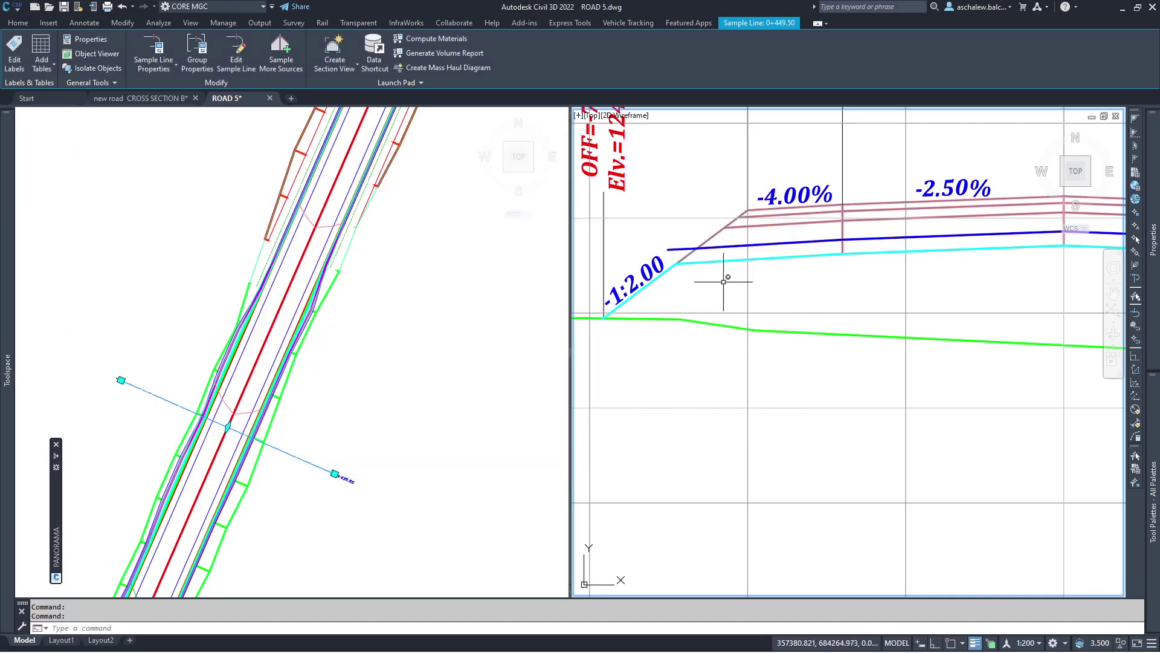
Select the SUBBASE corridor surface in the plan view.
{"action": "left_click", "coordinate": [333, 398]}
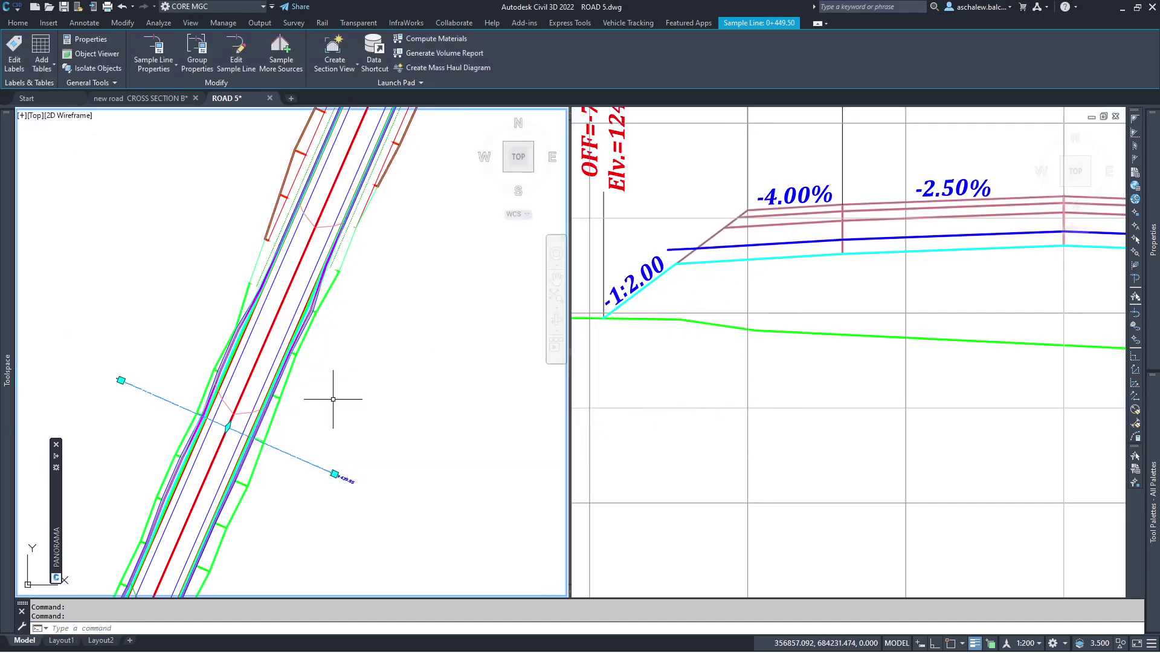
{"action": "scroll", "coordinate": [185, 426], "scroll_direction": "up", "scroll_amount": 4}
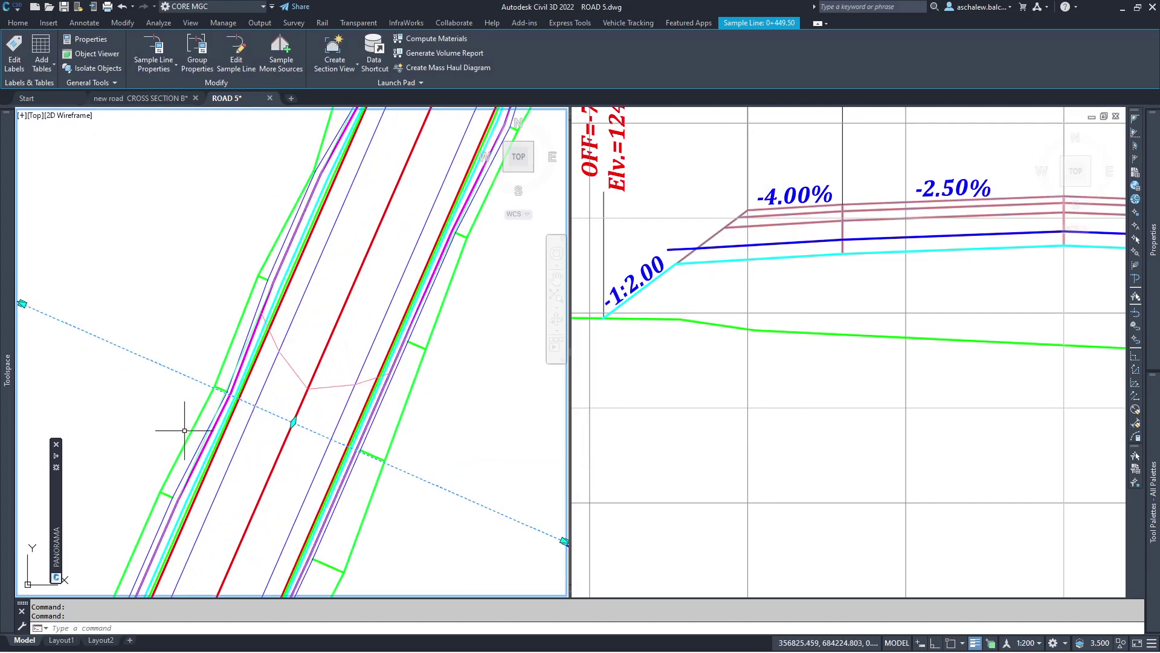
{"action": "key", "text": "Escape"}
{"action": "left_click", "coordinate": [285, 366]}
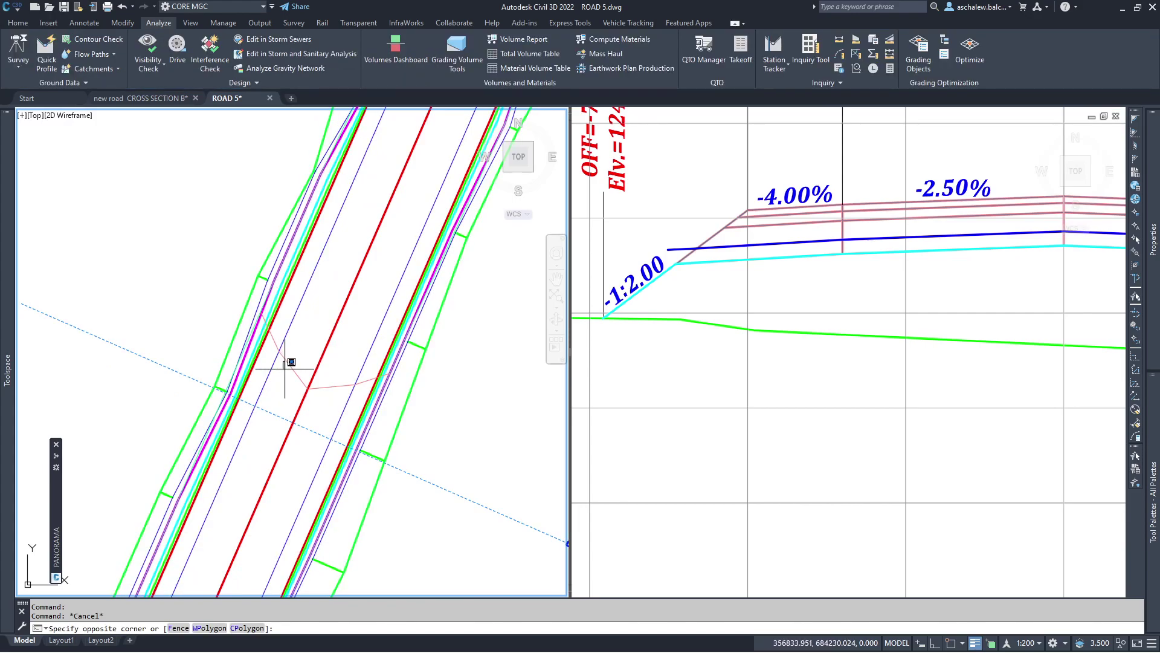
{"action": "left_click", "coordinate": [291, 370]}
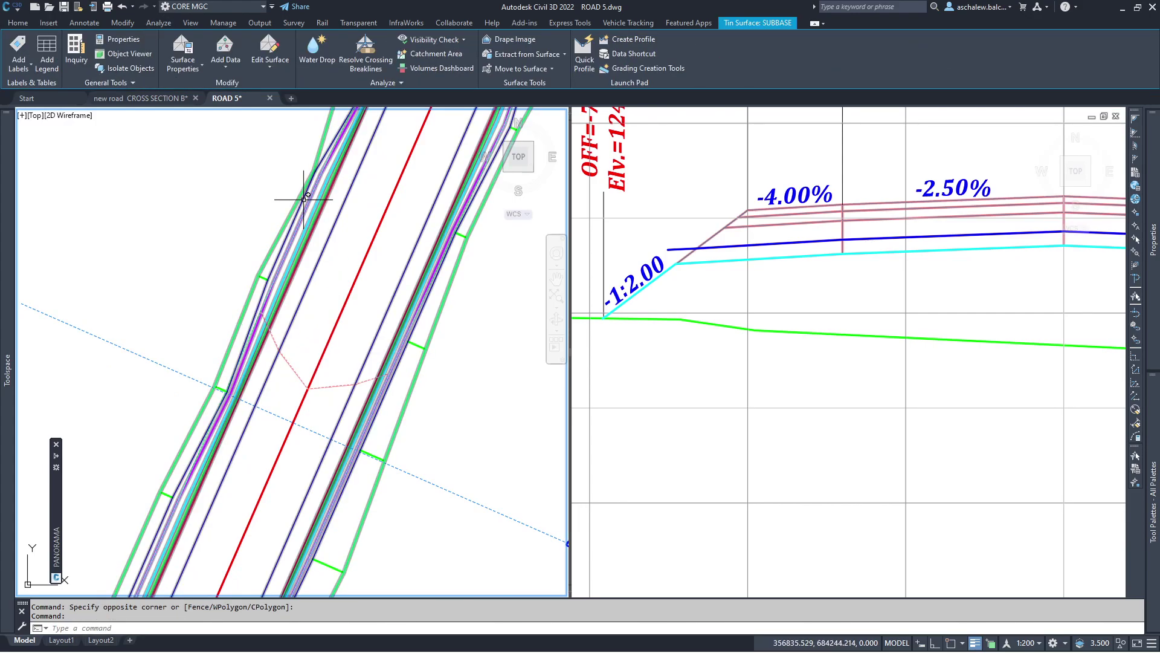
Limit the SUBBASE surface's maximum triangle length to 12 m and rebuild it.
{"action": "left_click", "coordinate": [182, 47]}
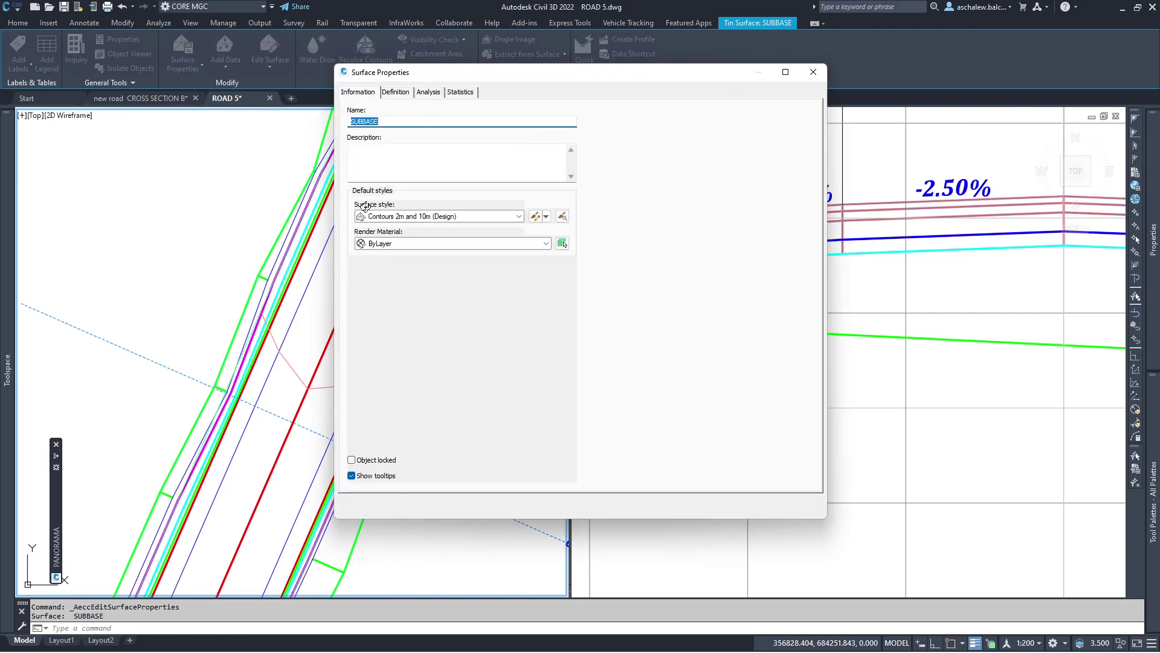
{"action": "left_click", "coordinate": [394, 93]}
{"action": "left_click", "coordinate": [368, 129]}
{"action": "scroll", "coordinate": [478, 229], "scroll_direction": "down", "scroll_amount": 2}
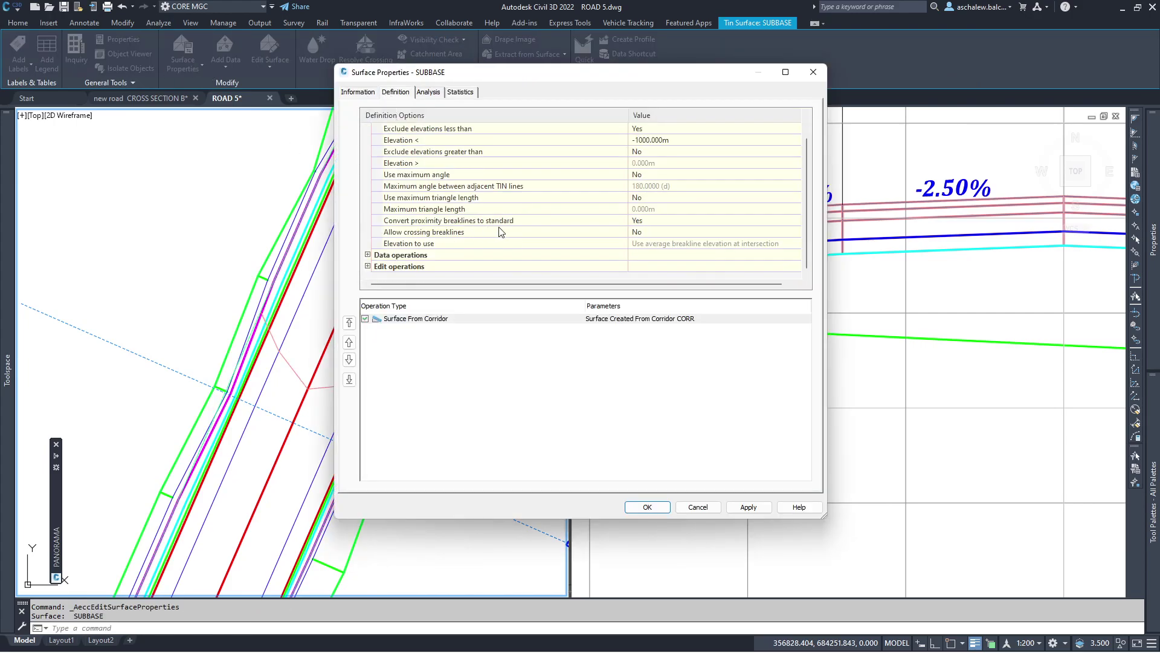
{"action": "left_click", "coordinate": [476, 202]}
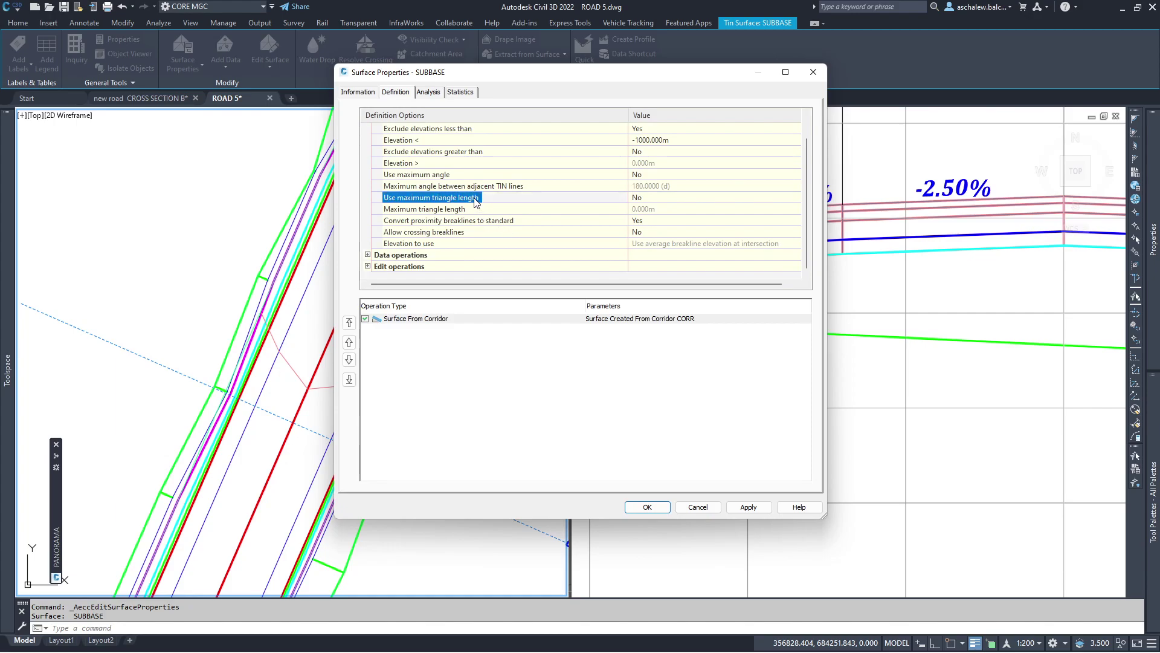
{"action": "left_click", "coordinate": [659, 196]}
{"action": "left_click", "coordinate": [669, 218]}
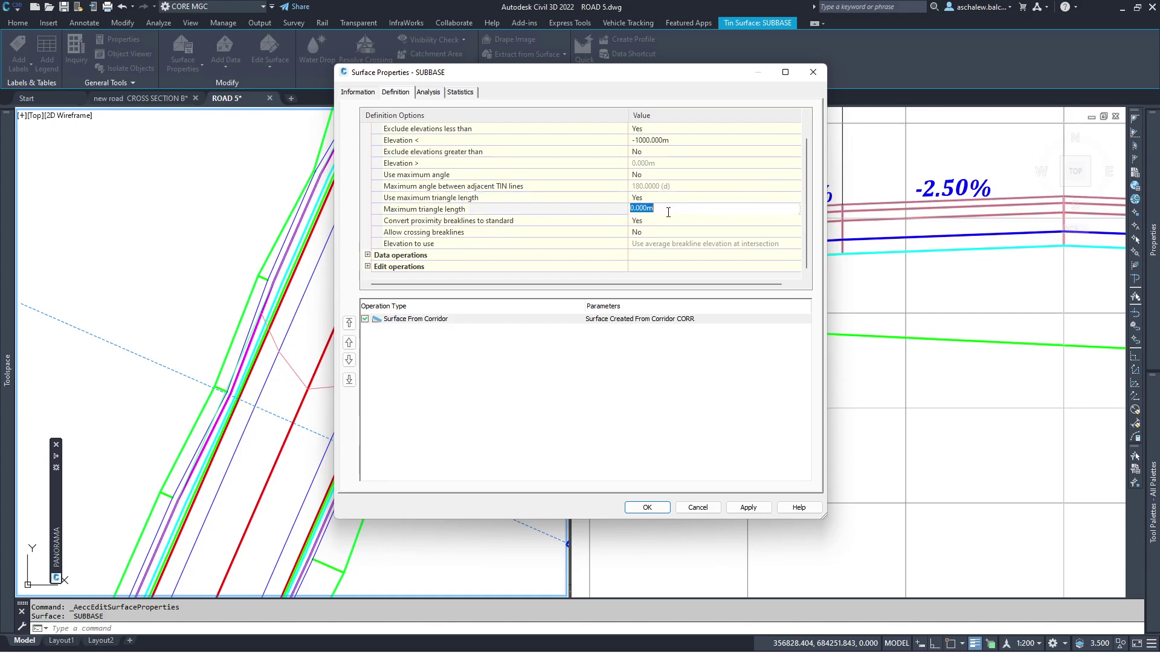
{"action": "type", "text": "12"}
{"action": "left_click", "coordinate": [648, 508]}
{"action": "left_click", "coordinate": [521, 304]}
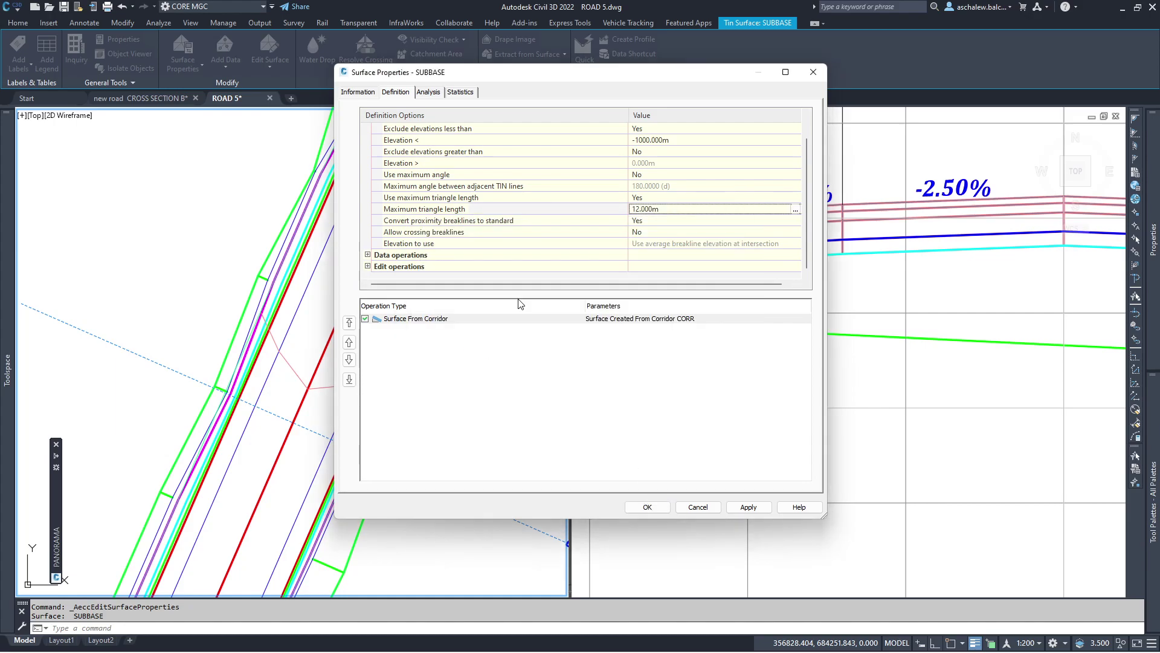
Inspect the 0+449.50 cross-section and plan views after the rebuild.
{"action": "left_click", "coordinate": [736, 274]}
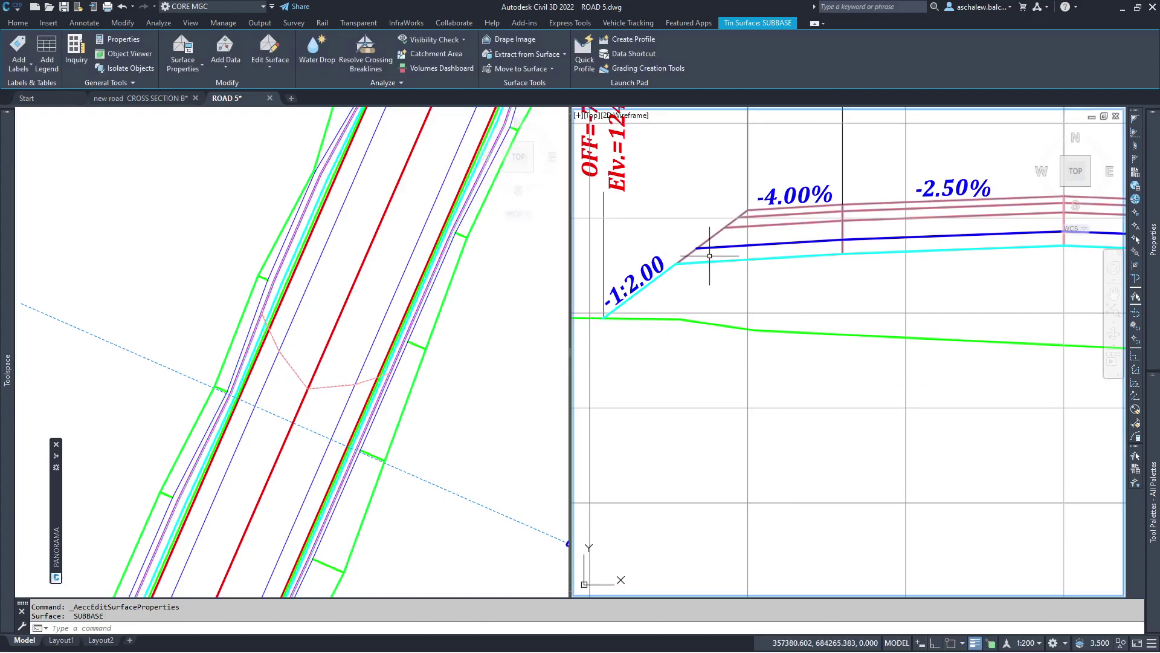
{"action": "scroll", "coordinate": [906, 266], "scroll_direction": "down", "scroll_amount": 5}
{"action": "scroll", "coordinate": [980, 265], "scroll_direction": "up", "scroll_amount": 5}
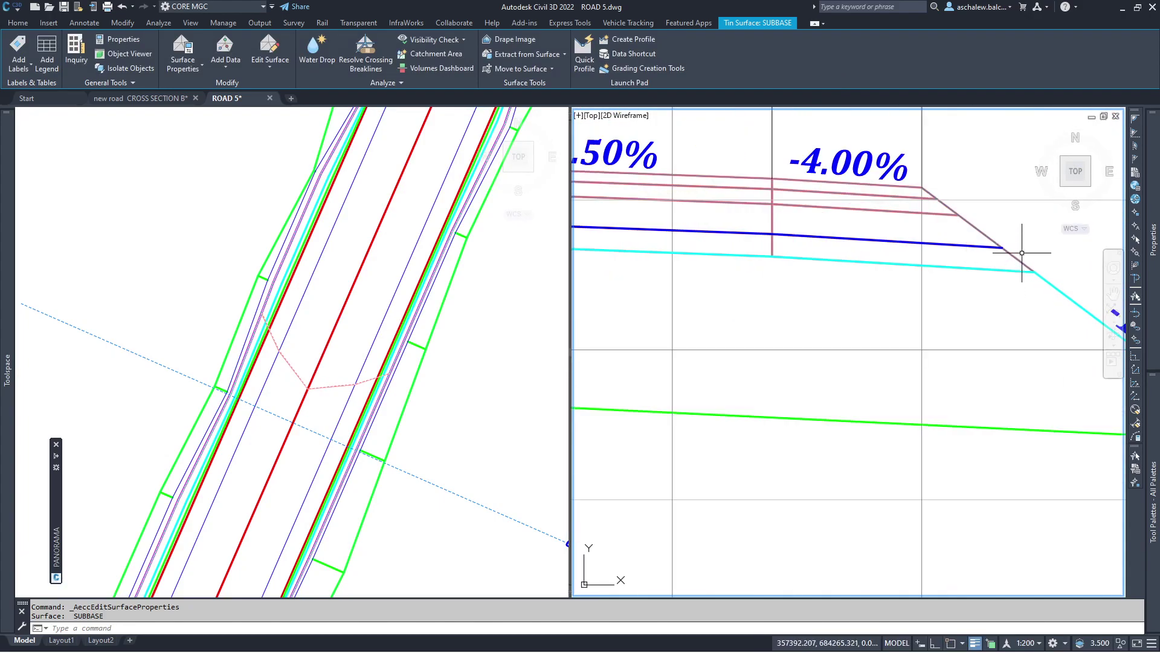
{"action": "scroll", "coordinate": [1015, 251], "scroll_direction": "up", "scroll_amount": 2}
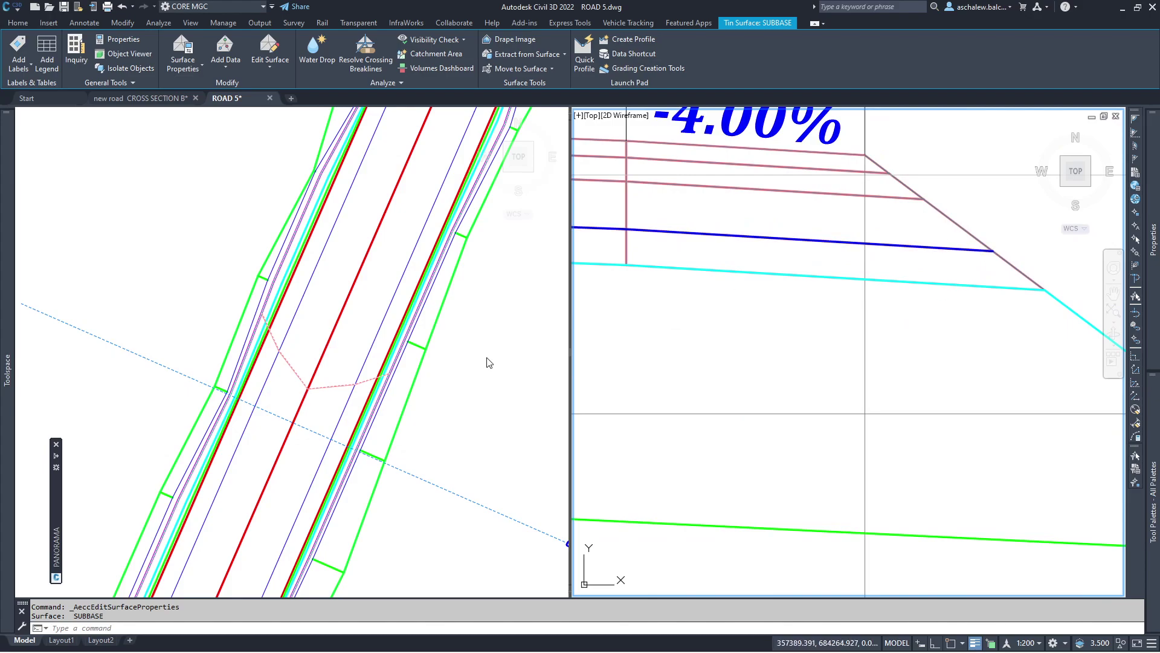
{"action": "left_click", "coordinate": [378, 335]}
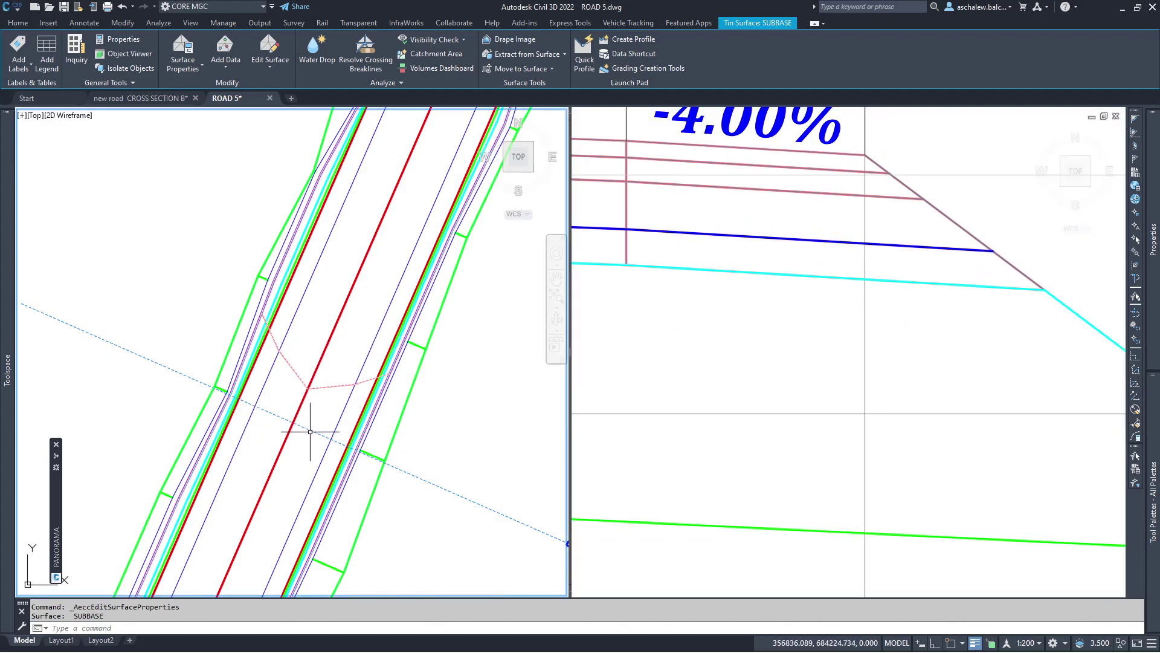
{"action": "left_click", "coordinate": [763, 401]}
{"action": "scroll", "coordinate": [764, 401], "scroll_direction": "down", "scroll_amount": 3}
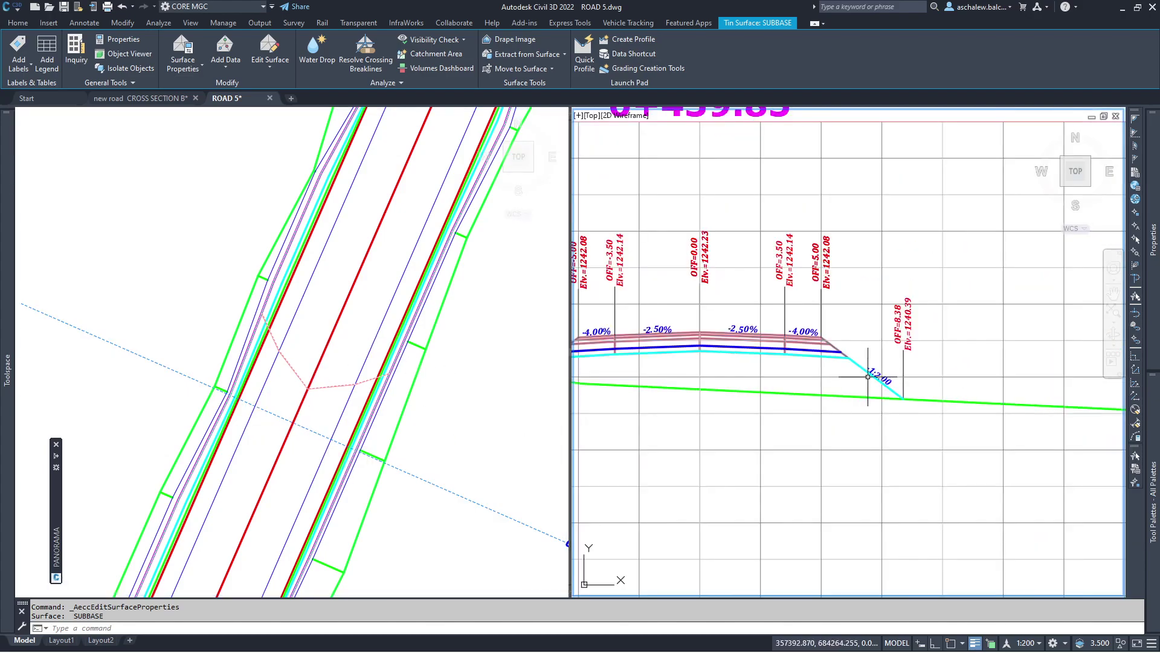
{"action": "scroll", "coordinate": [764, 401], "scroll_direction": "down", "scroll_amount": 2}
{"action": "scroll", "coordinate": [666, 355], "scroll_direction": "up", "scroll_amount": 2}
{"action": "scroll", "coordinate": [665, 355], "scroll_direction": "up", "scroll_amount": 2}
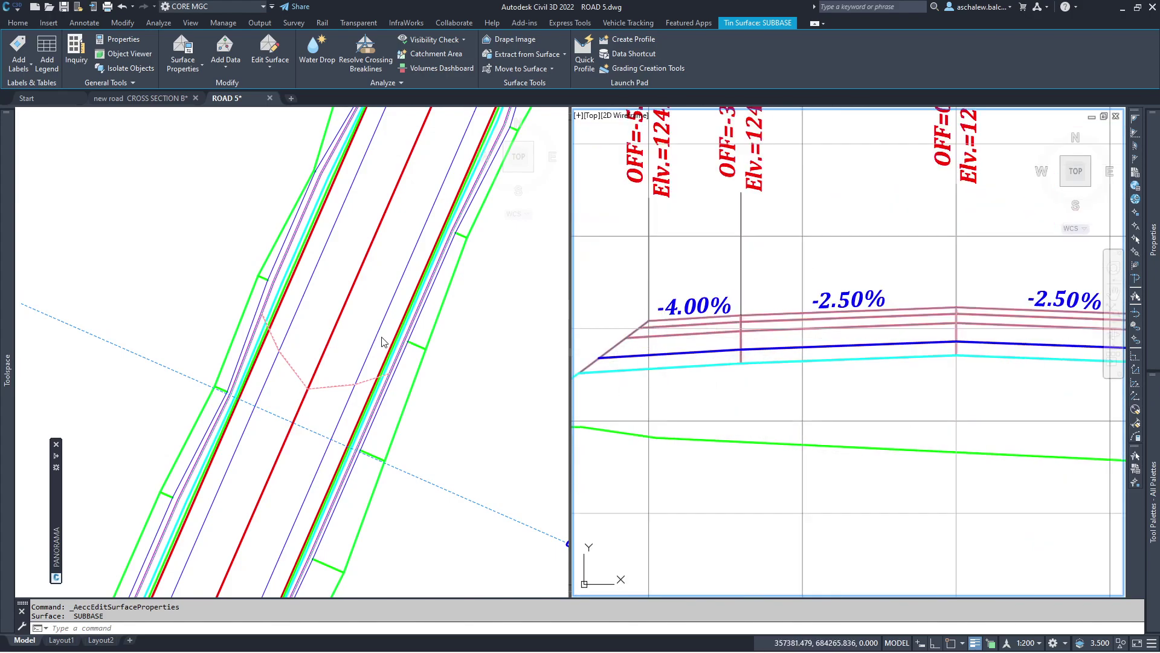
Clear the selection and zoom into the plan view around the corridor.
{"action": "key", "text": "Escape"}
{"action": "left_click", "coordinate": [396, 377]}
{"action": "scroll", "coordinate": [375, 380], "scroll_direction": "up", "scroll_amount": 4}
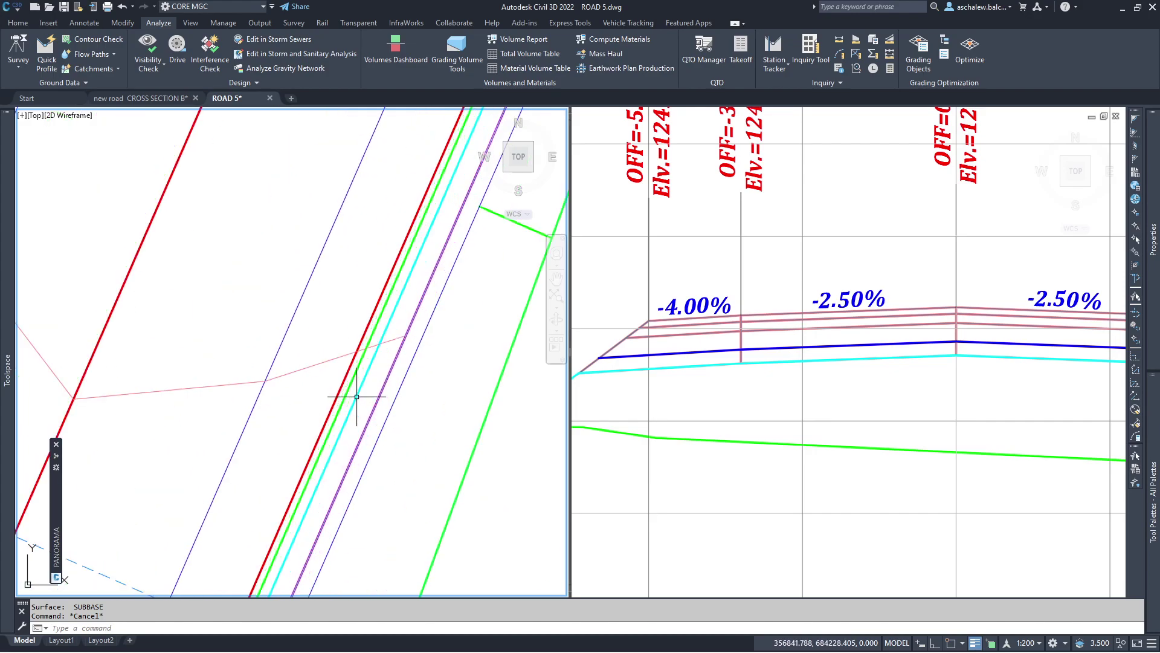
{"action": "scroll", "coordinate": [361, 387], "scroll_direction": "up", "scroll_amount": 2}
{"action": "scroll", "coordinate": [357, 372], "scroll_direction": "up", "scroll_amount": 2}
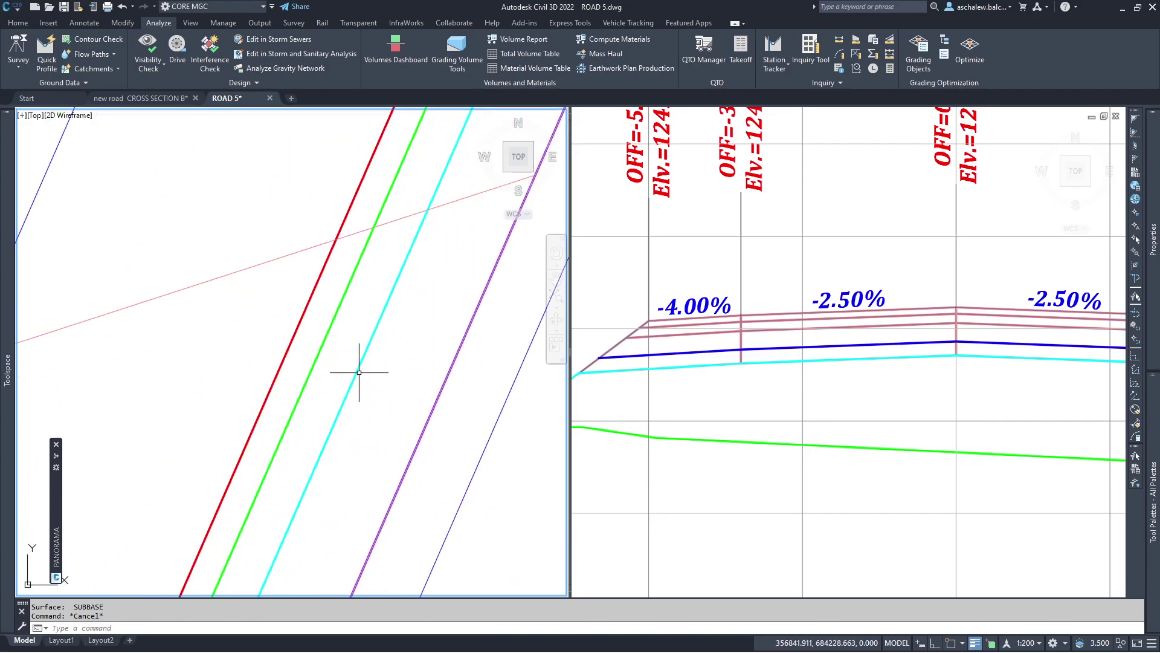
{"action": "scroll", "coordinate": [358, 370], "scroll_direction": "up", "scroll_amount": 2}
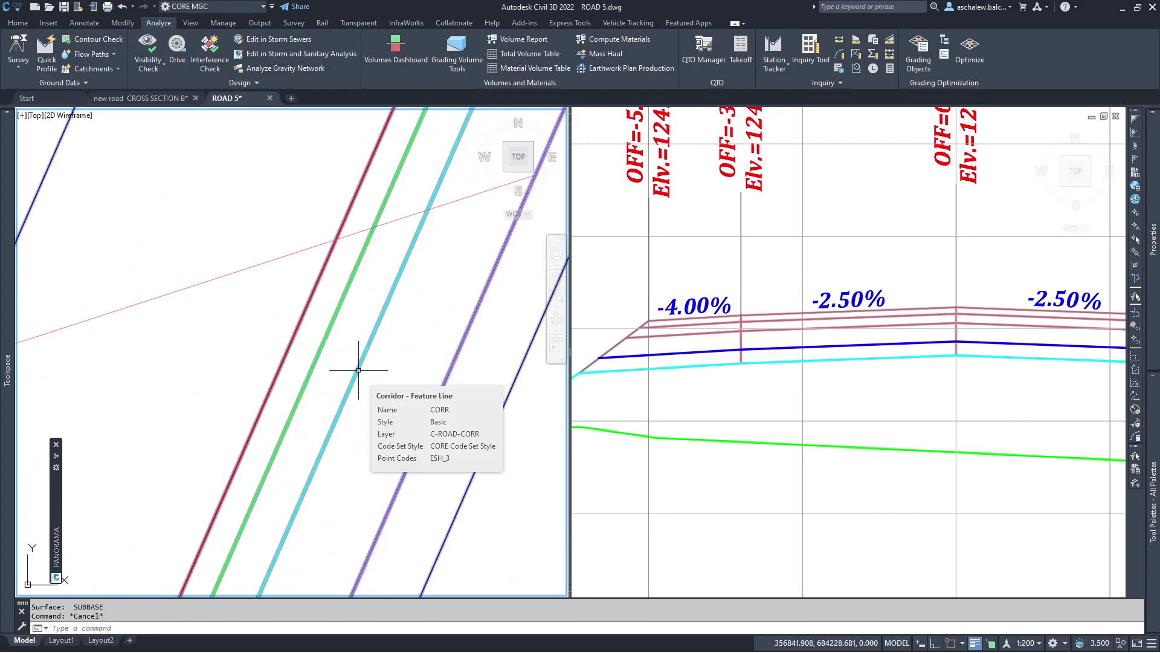
{"action": "scroll", "coordinate": [354, 363], "scroll_direction": "down", "scroll_amount": 4}
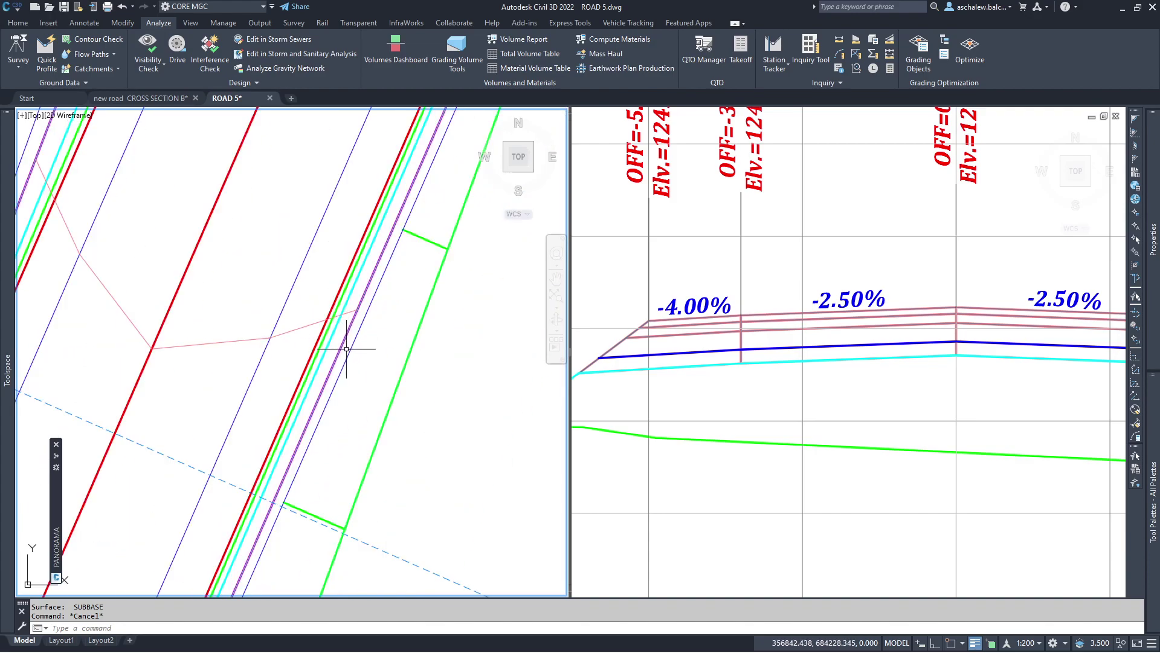
Create a corridor surface named BASE on CORR and add BASE TOP links.
{"action": "left_click", "coordinate": [346, 350]}
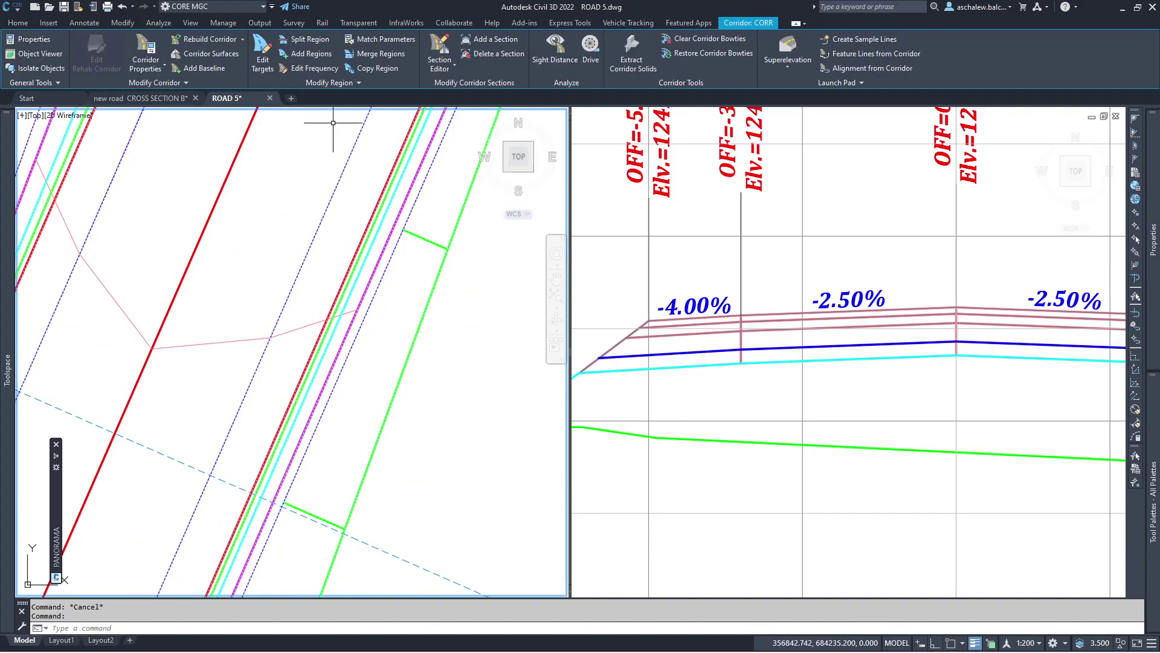
{"action": "left_click", "coordinate": [191, 55]}
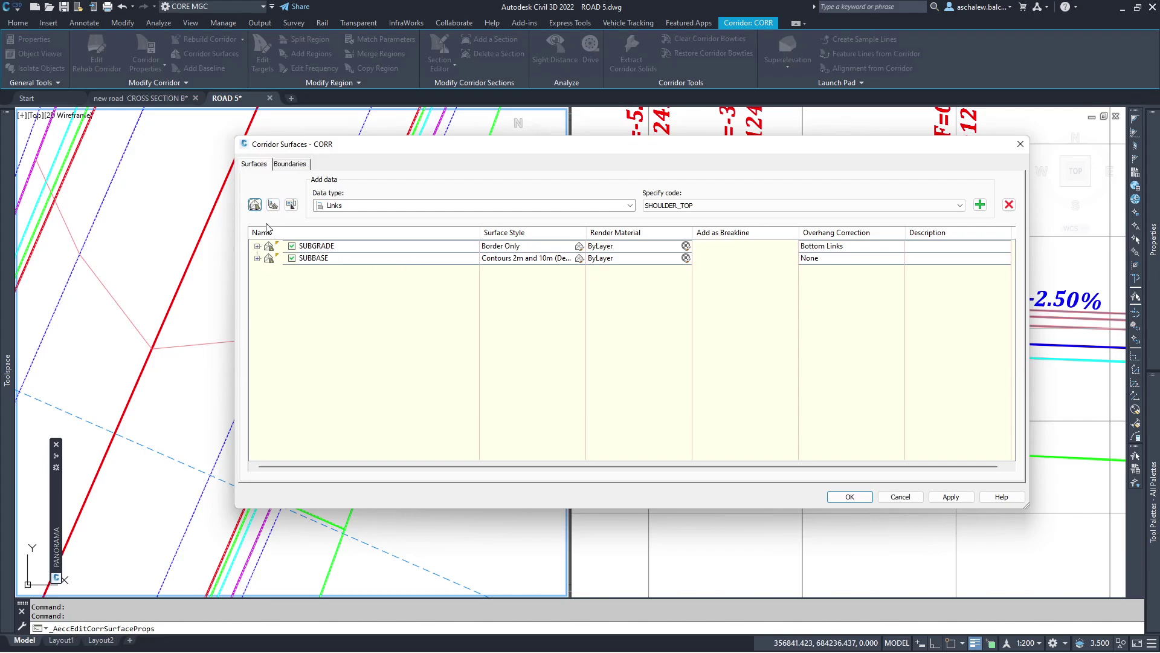
{"action": "left_click", "coordinate": [254, 205]}
{"action": "left_click", "coordinate": [324, 270]}
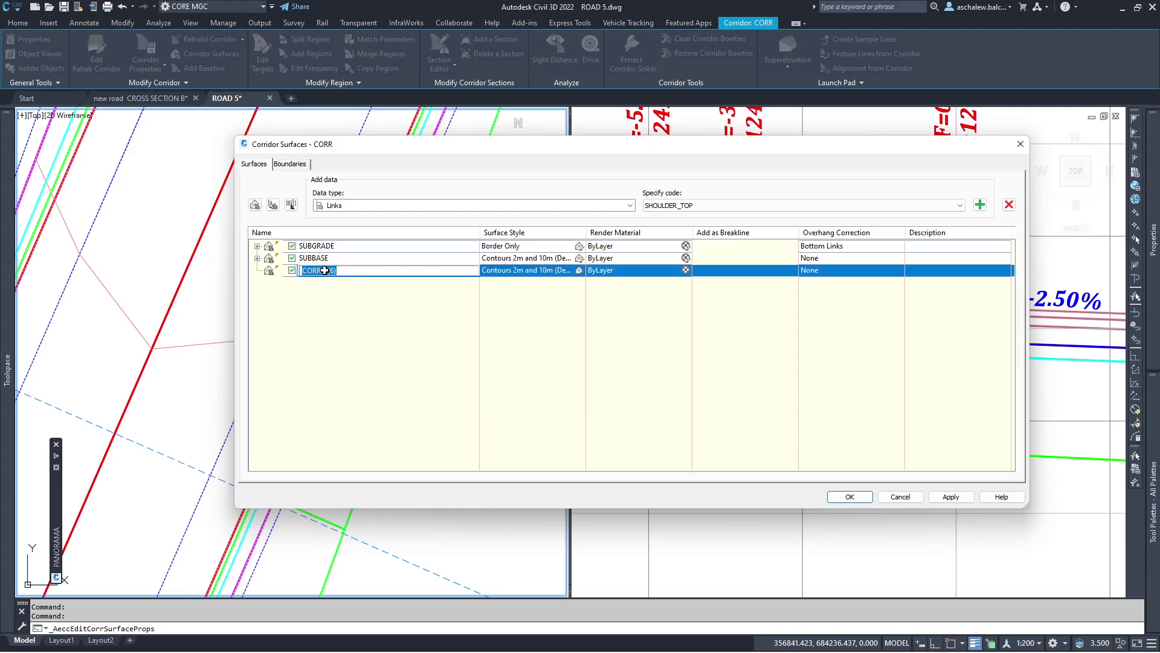
{"action": "type", "text": "BASE"}
{"action": "key", "text": "Return"}
{"action": "left_click", "coordinate": [689, 205]}
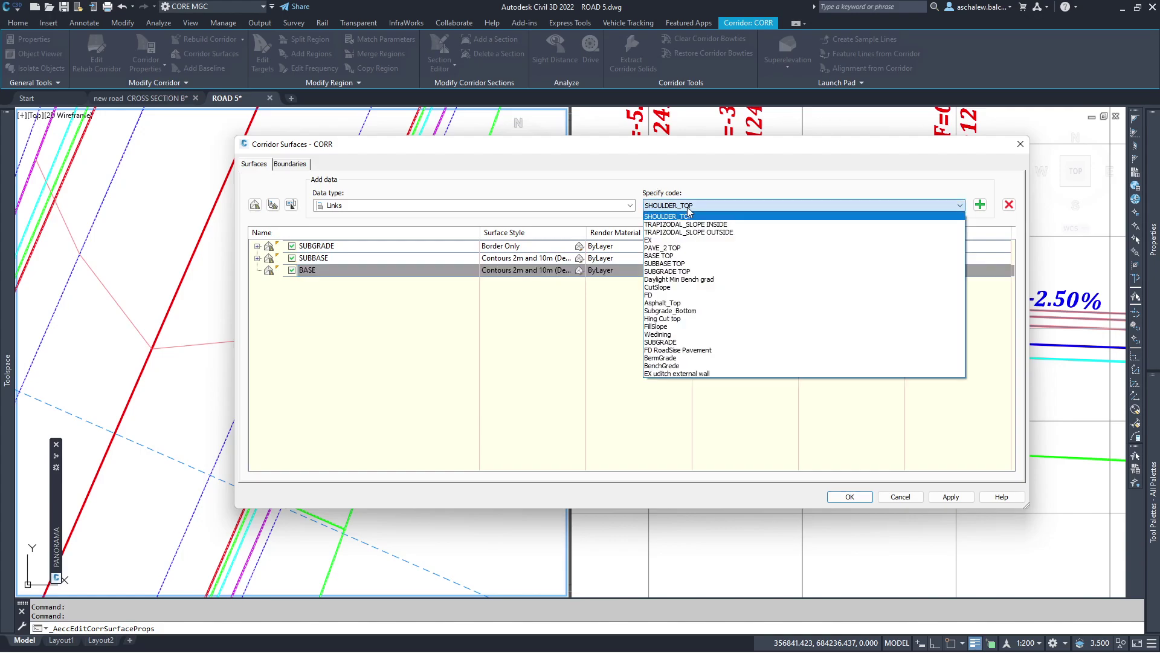
{"action": "left_click", "coordinate": [676, 255]}
{"action": "left_click", "coordinate": [980, 205]}
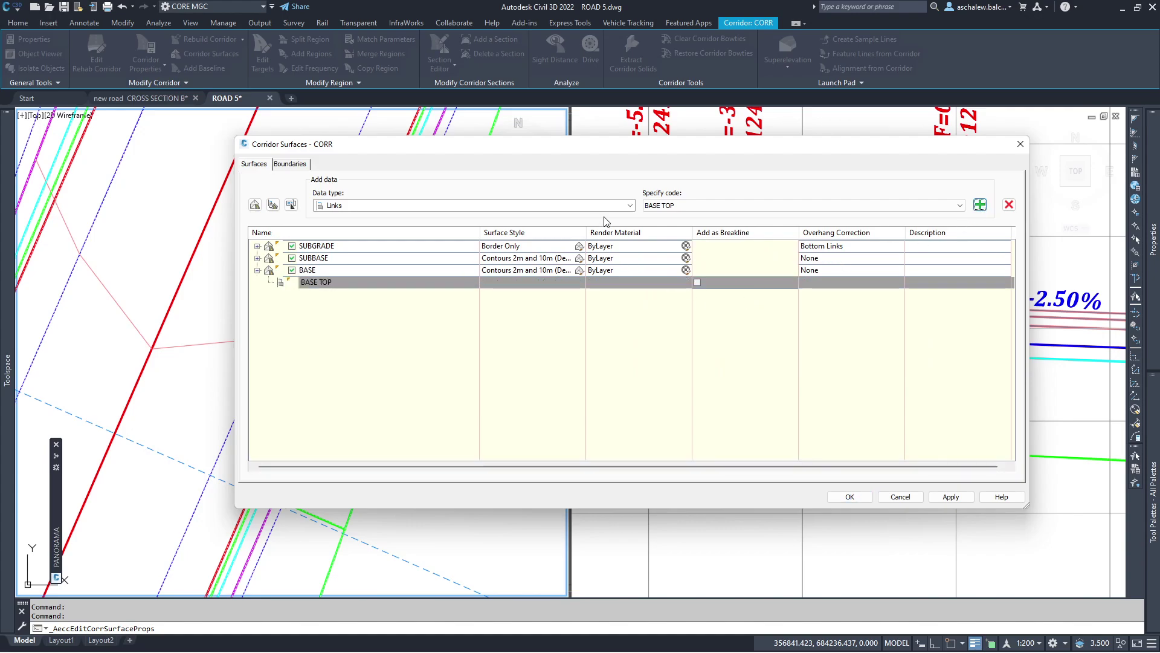
Add CL_3, ESH_3 and ETW_3 feature lines to BASE and use BASE TOP as breaklines.
{"action": "left_click", "coordinate": [422, 206]}
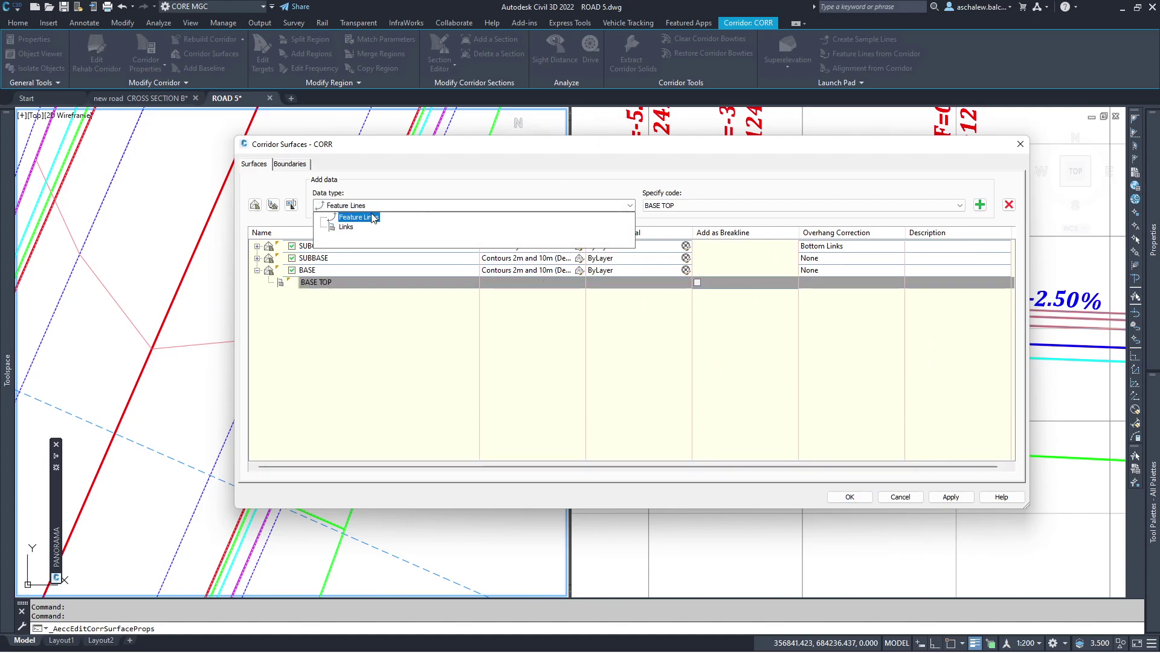
{"action": "left_click", "coordinate": [370, 217]}
{"action": "left_click", "coordinate": [742, 207]}
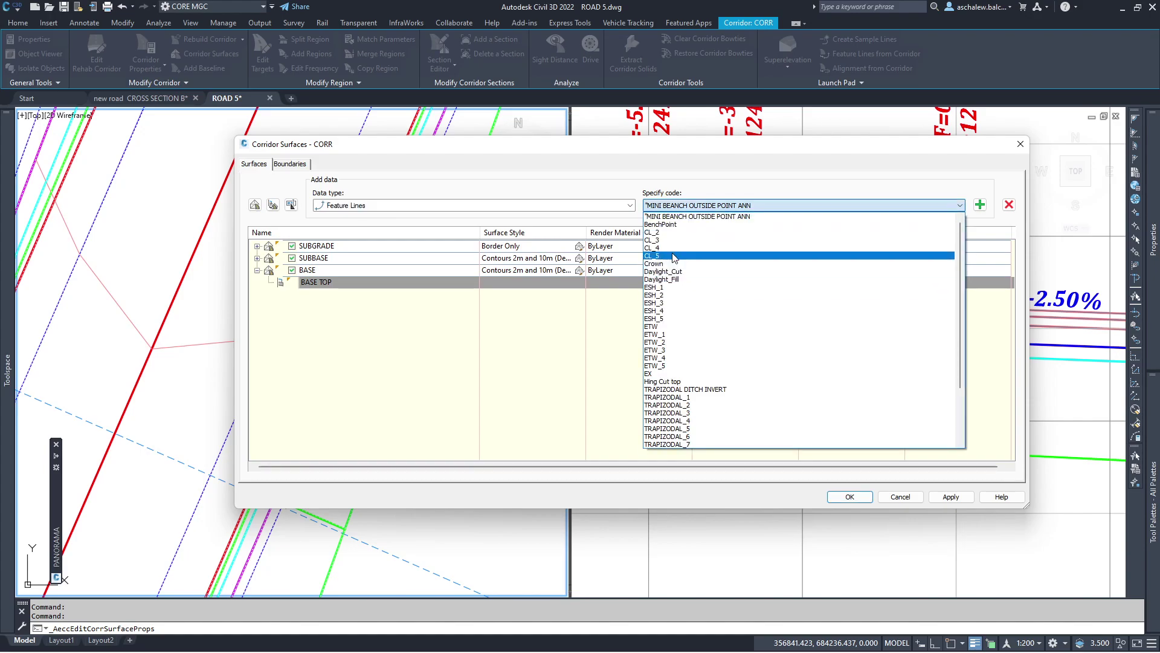
{"action": "left_click", "coordinate": [659, 240]}
{"action": "left_click", "coordinate": [980, 205]}
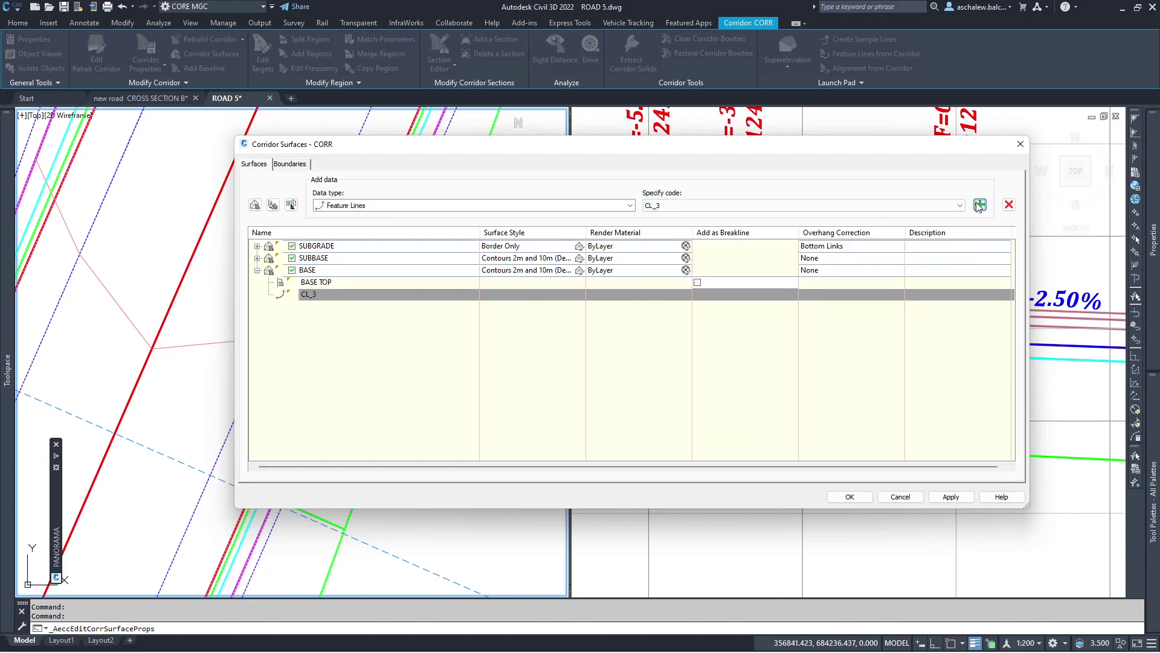
{"action": "left_click", "coordinate": [803, 206]}
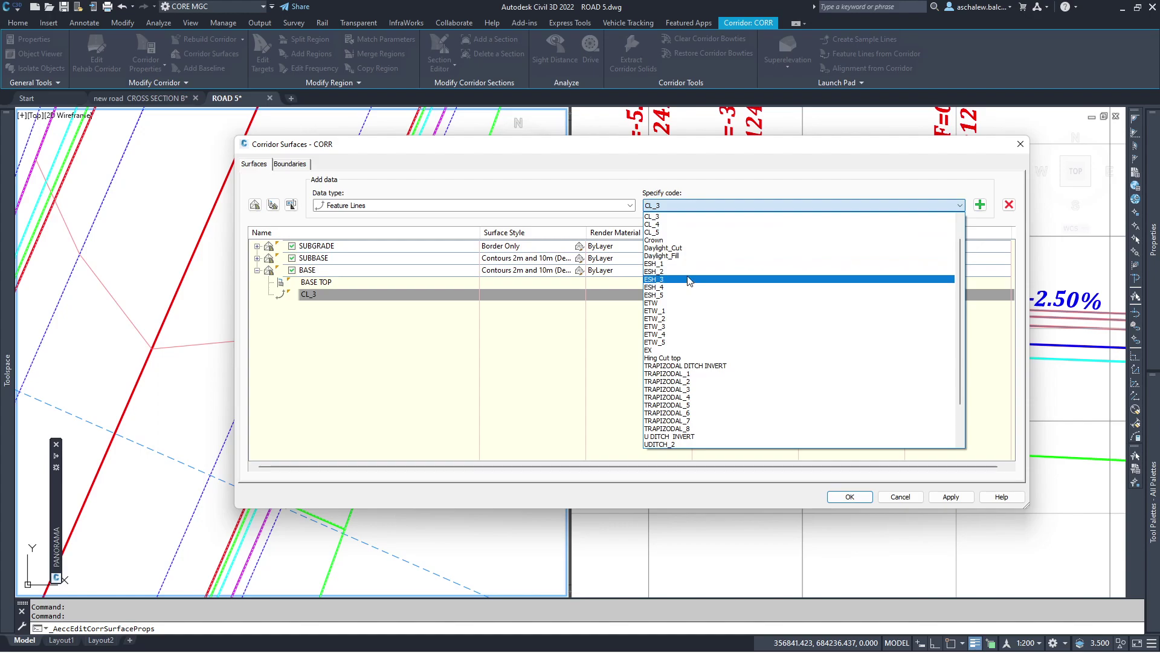
{"action": "left_click", "coordinate": [681, 279]}
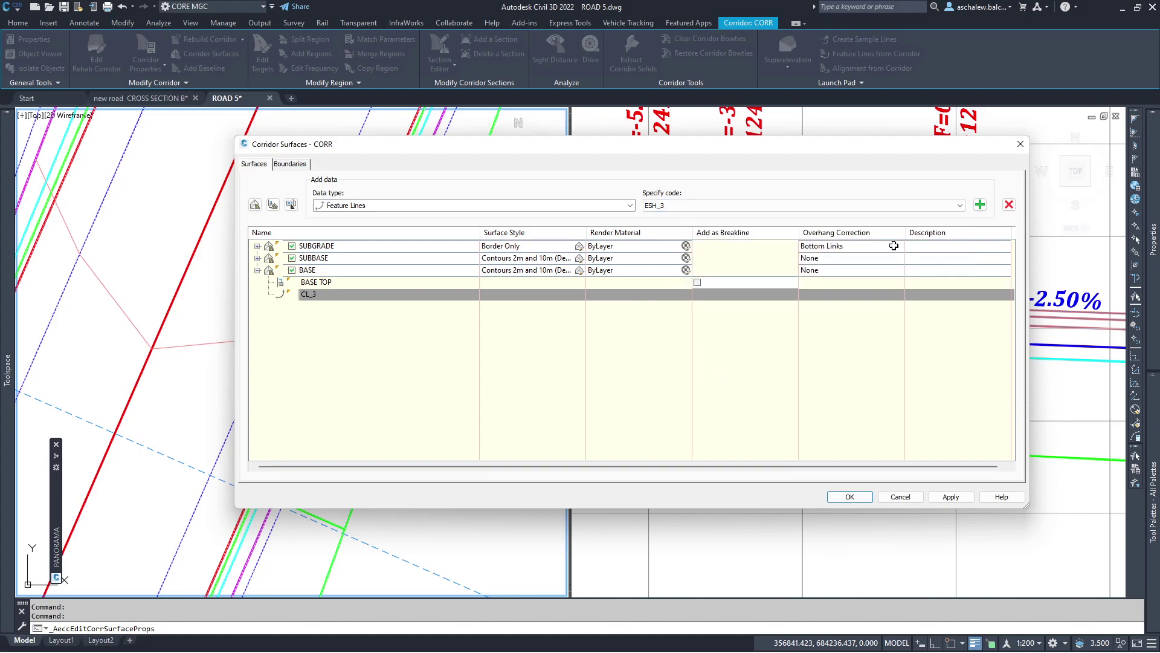
{"action": "left_click", "coordinate": [980, 206]}
{"action": "left_click", "coordinate": [876, 207]}
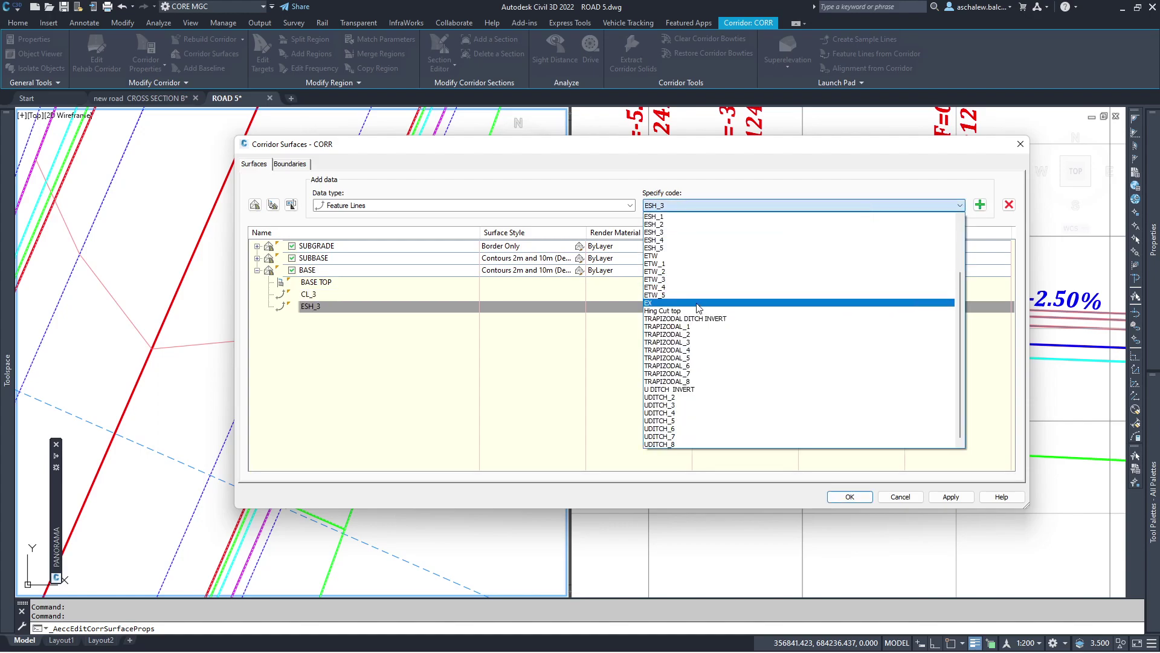
{"action": "left_click", "coordinate": [674, 280]}
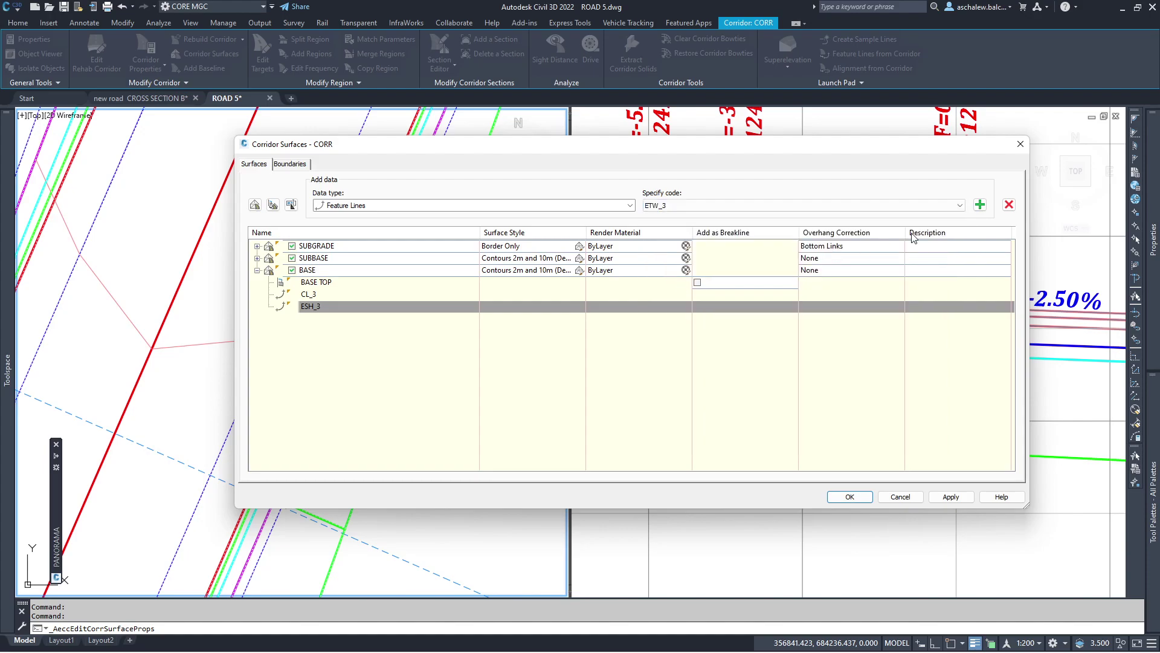
{"action": "left_click", "coordinate": [980, 205]}
{"action": "left_click", "coordinate": [696, 282]}
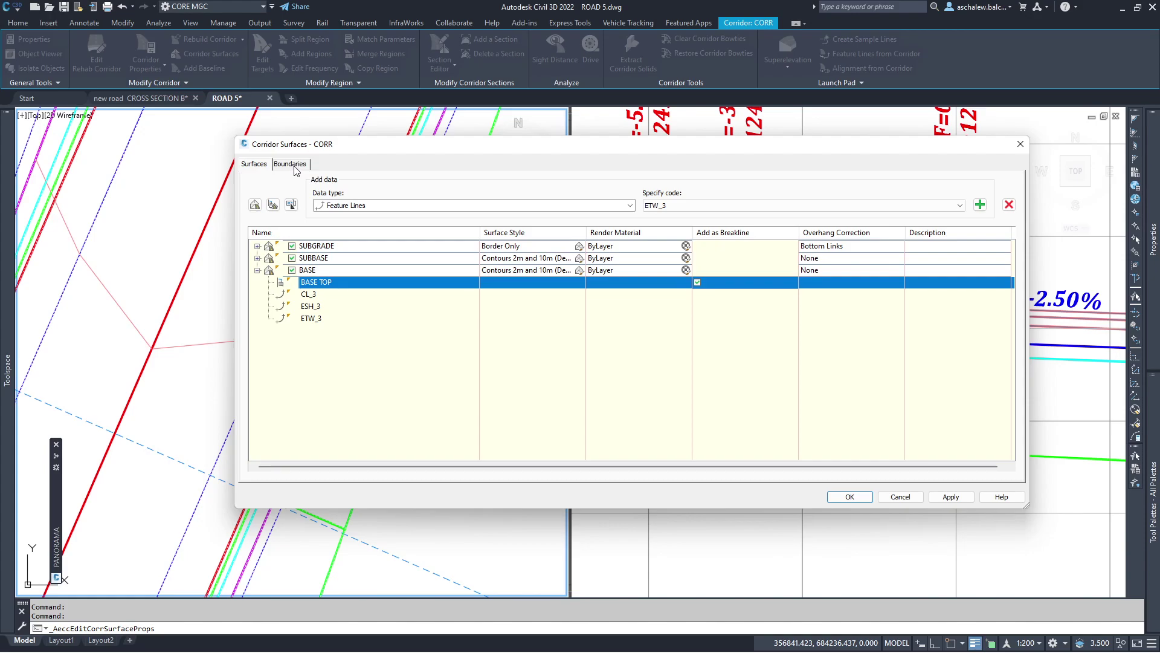
Add an automatic ESH_3 outside boundary to BASE, confirm, and rebuild CORR.
{"action": "left_click", "coordinate": [290, 164]}
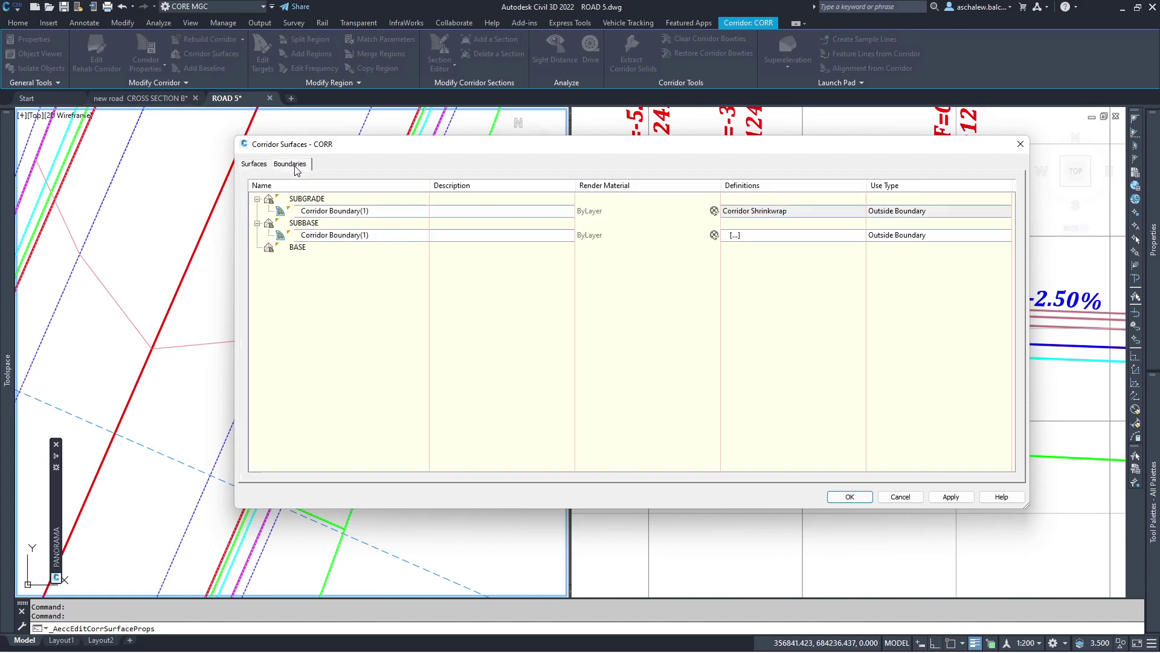
{"action": "right_click", "coordinate": [298, 248]}
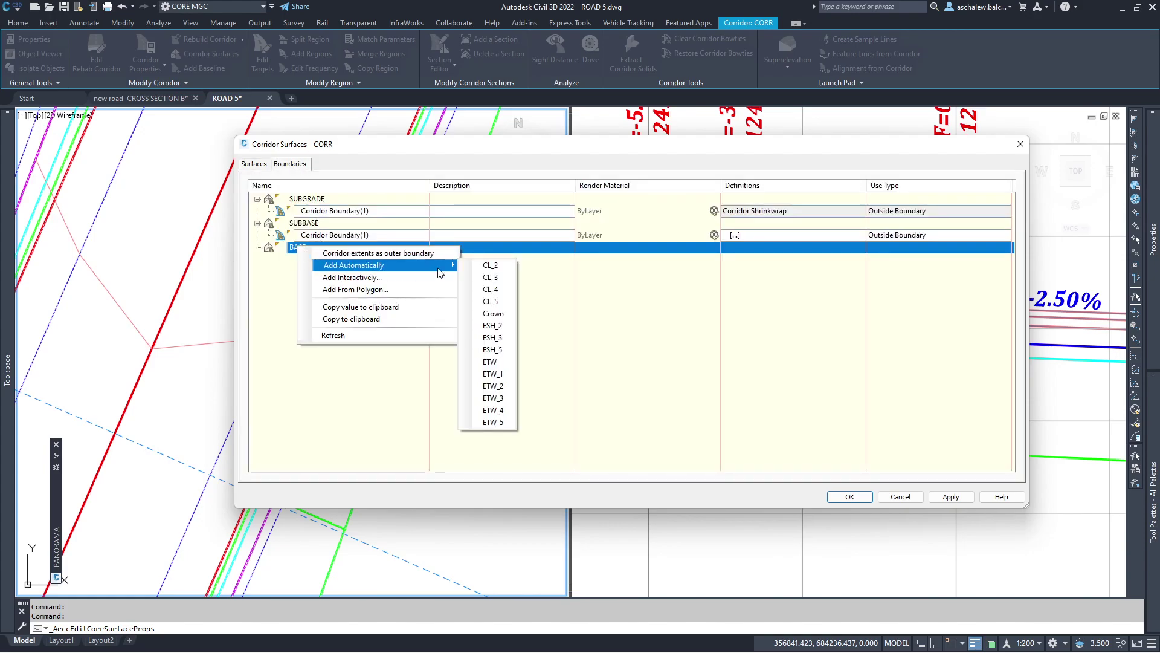
{"action": "mouse_move", "coordinate": [354, 264]}
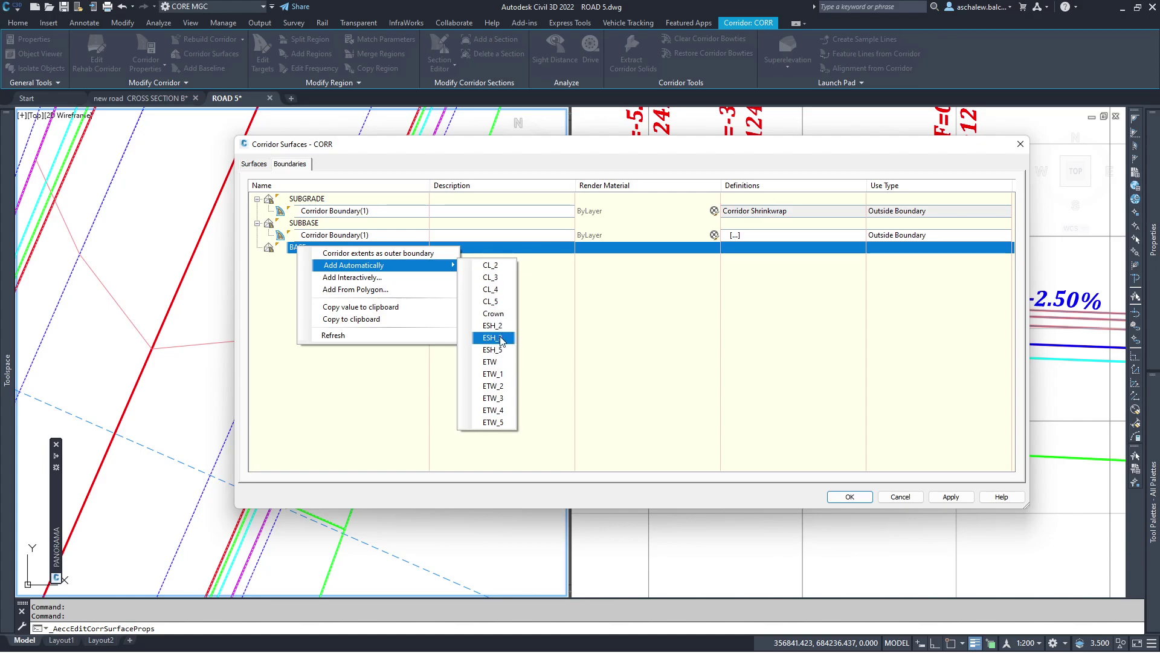
{"action": "left_click", "coordinate": [506, 342]}
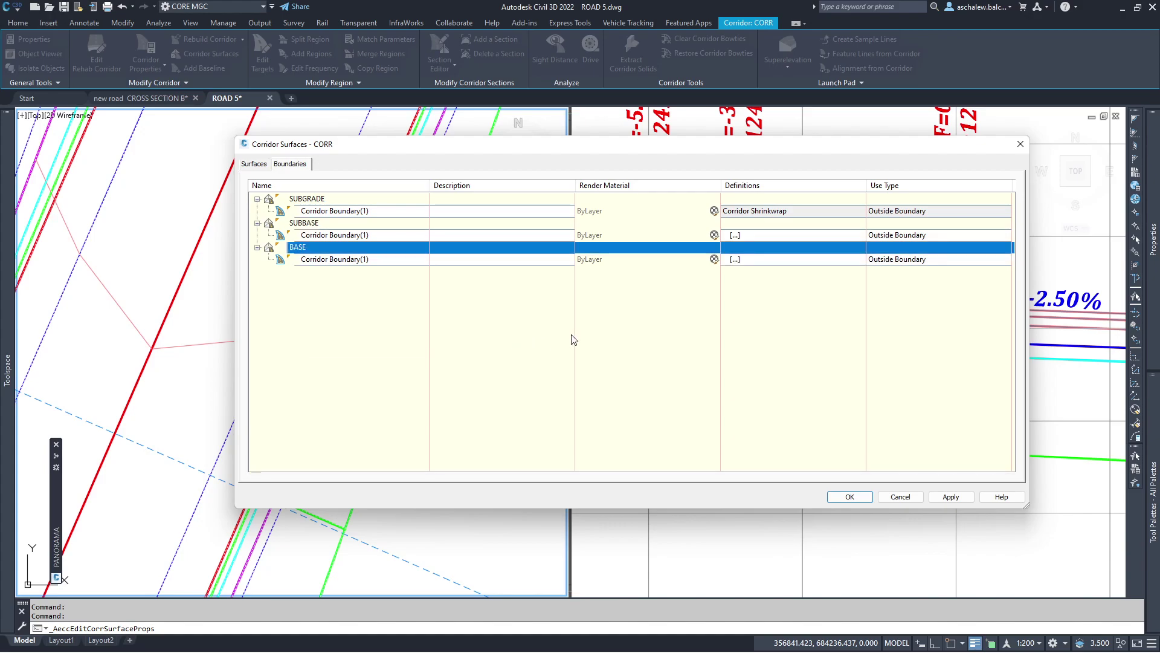
{"action": "left_click", "coordinate": [844, 505]}
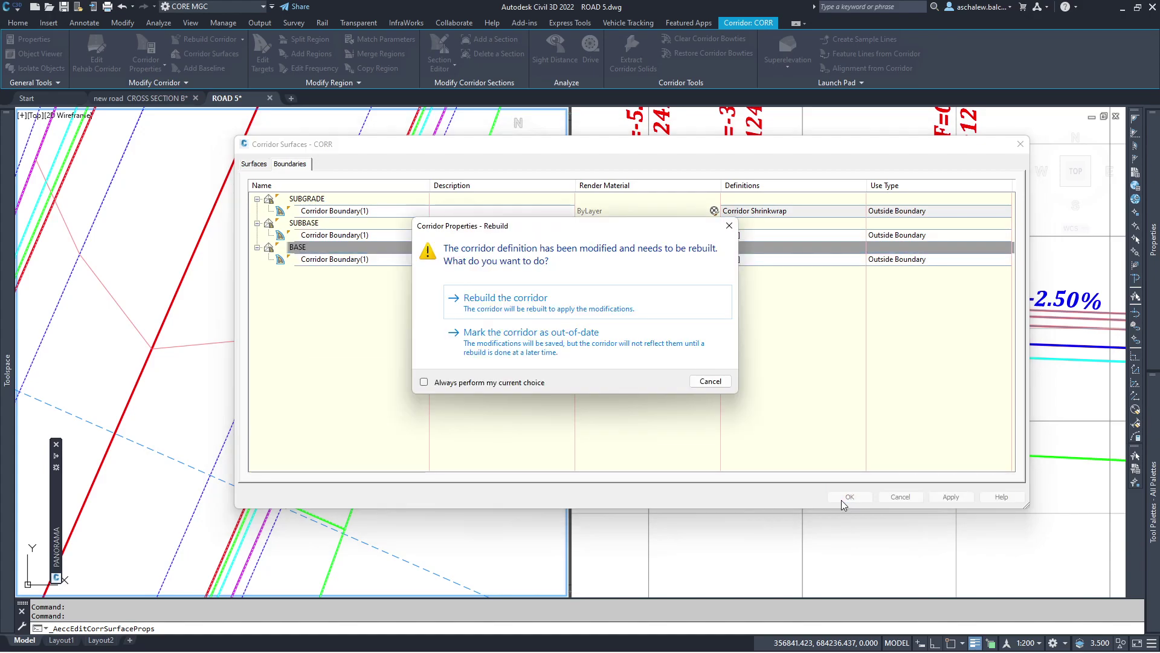
{"action": "left_click", "coordinate": [564, 318]}
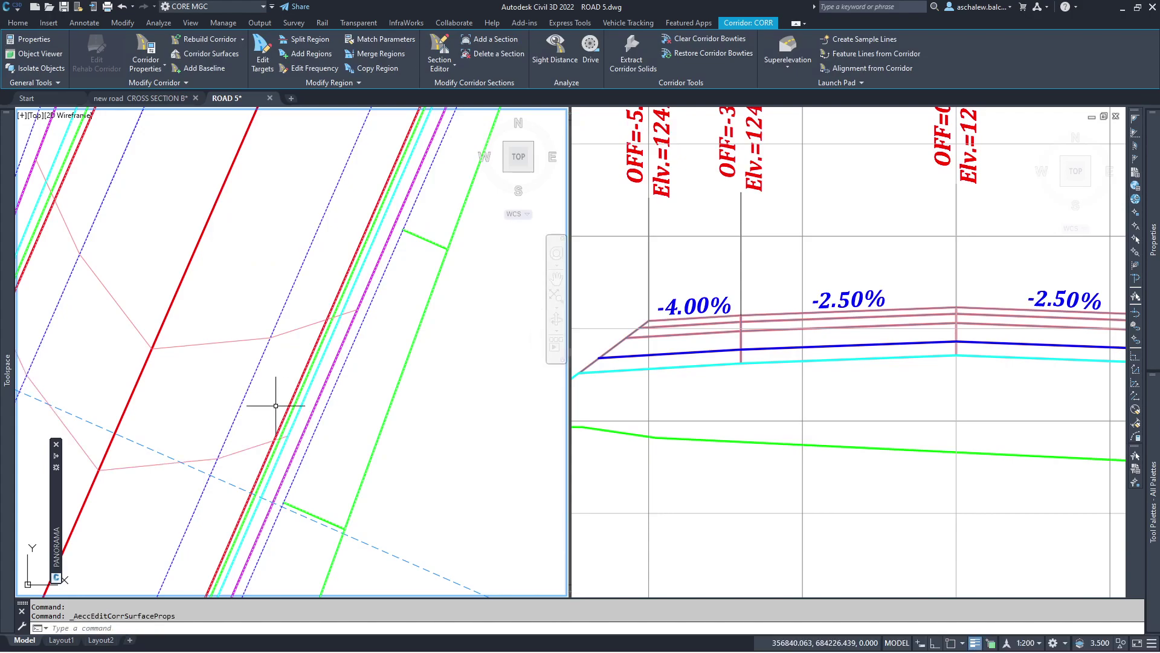
{"action": "scroll", "coordinate": [311, 438], "scroll_direction": "down", "scroll_amount": 4}
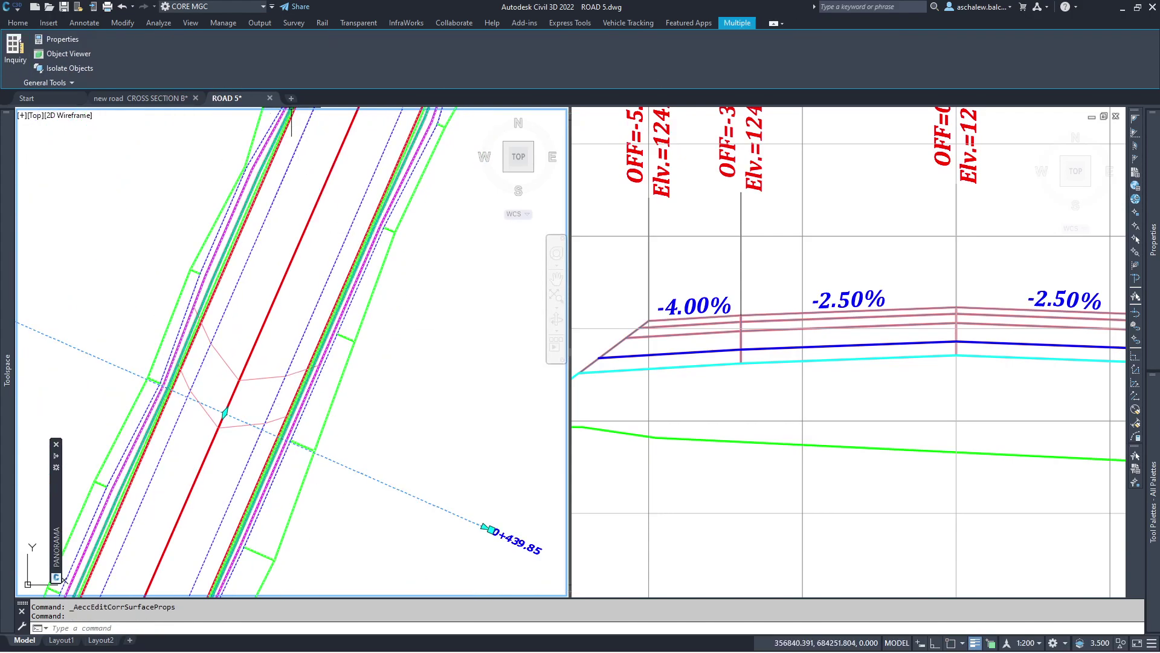
Select the sample line and add CORR BASE to its sampled sources.
{"action": "key", "text": "Escape"}
{"action": "left_click", "coordinate": [404, 491]}
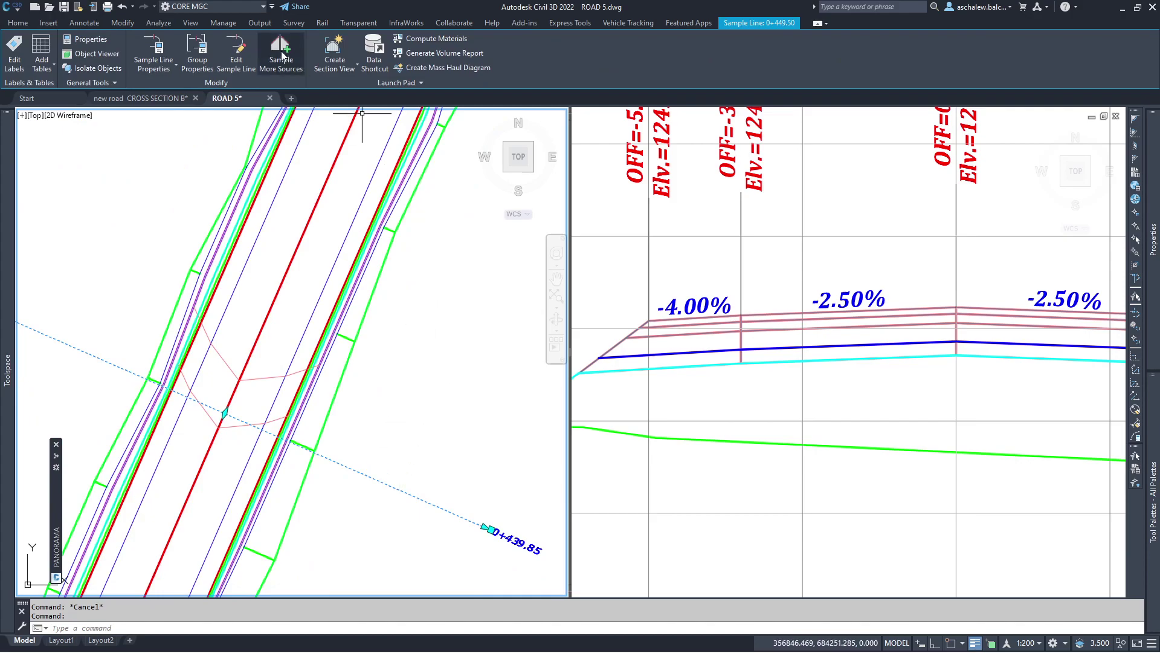
{"action": "left_click", "coordinate": [281, 51]}
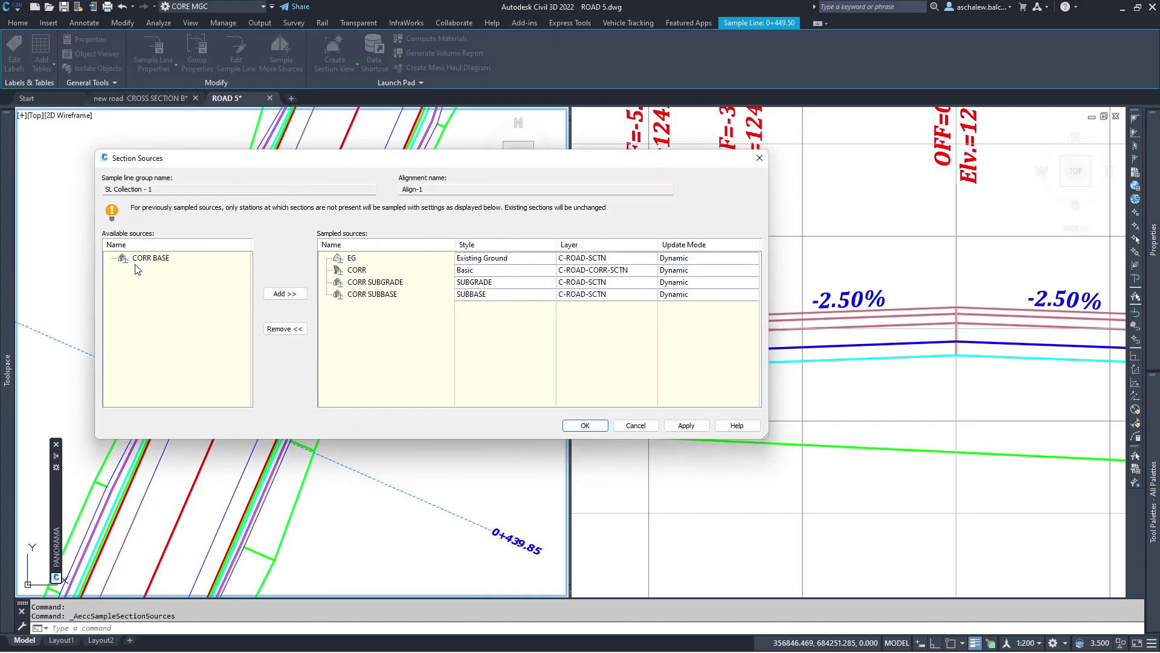
{"action": "left_click", "coordinate": [146, 259]}
{"action": "left_click", "coordinate": [282, 294]}
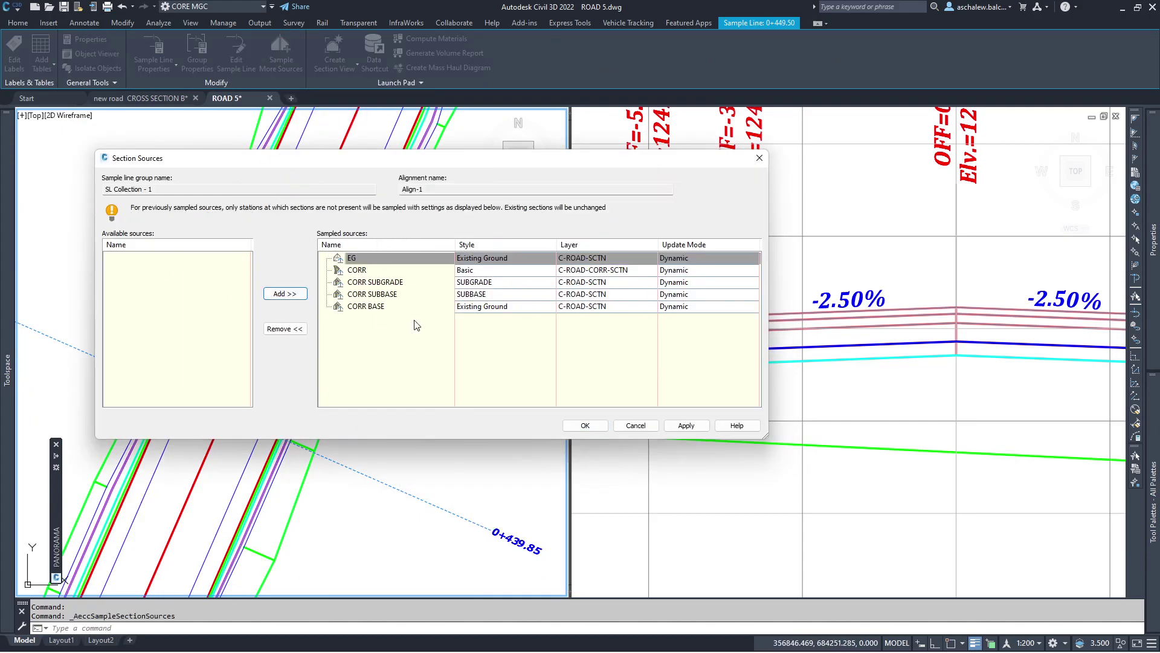
Create a new section style named BASE for CORR BASE.
{"action": "left_click", "coordinate": [510, 306]}
{"action": "left_click", "coordinate": [683, 346]}
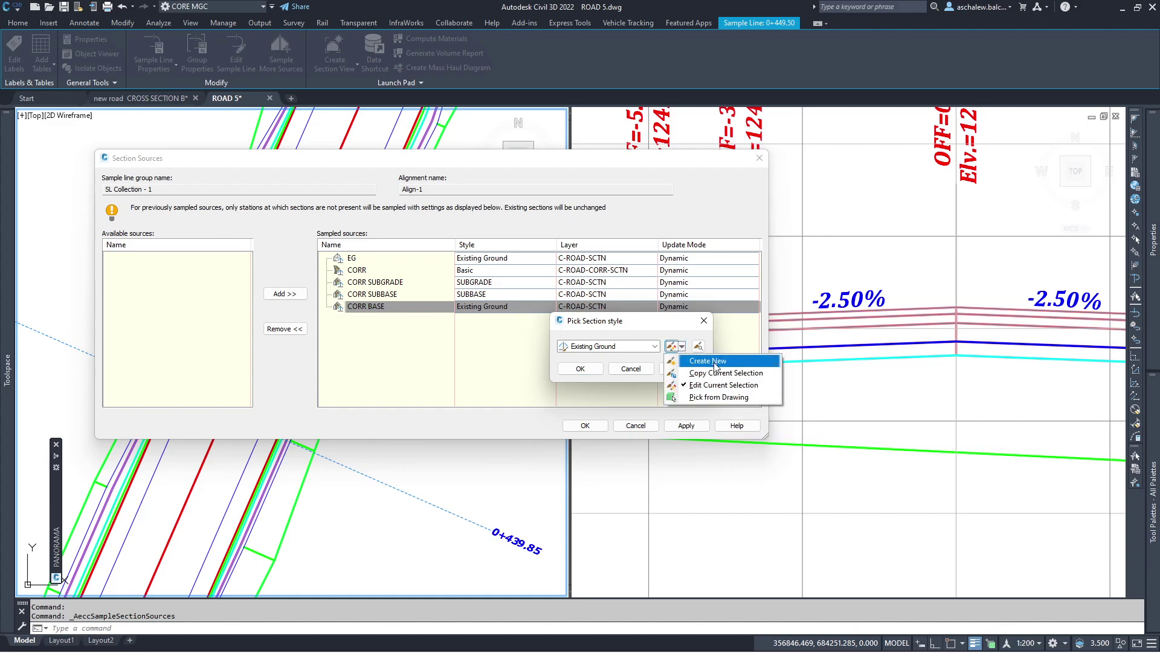
{"action": "left_click", "coordinate": [707, 360]}
{"action": "left_click", "coordinate": [565, 224]}
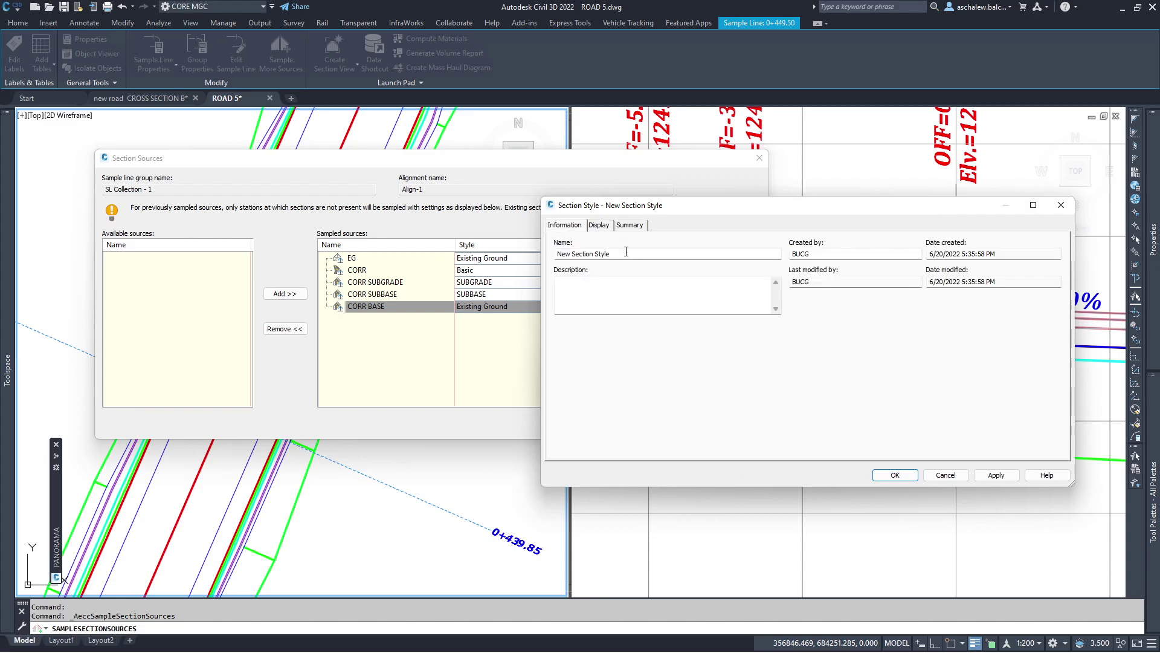
{"action": "left_click_drag", "start_coordinate": [626, 251], "coordinate": [538, 255]}
{"action": "type", "text": "BASE"}
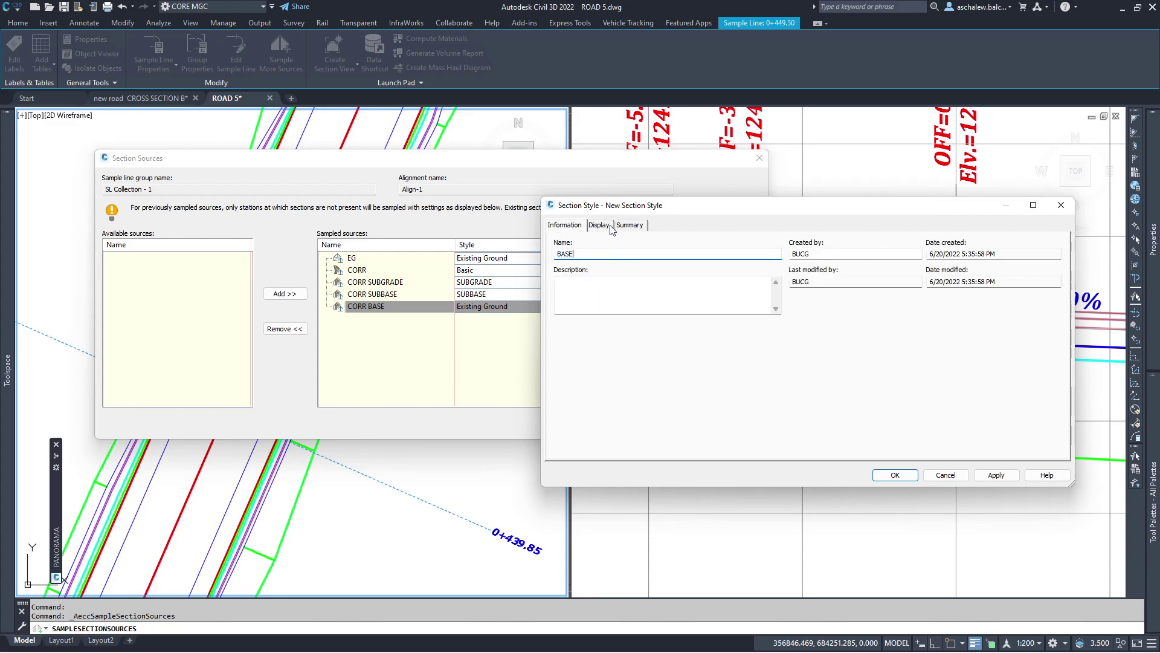
Set the BASE style's segments to magenta with 0.30 mm lineweight and save it.
{"action": "left_click", "coordinate": [611, 227]}
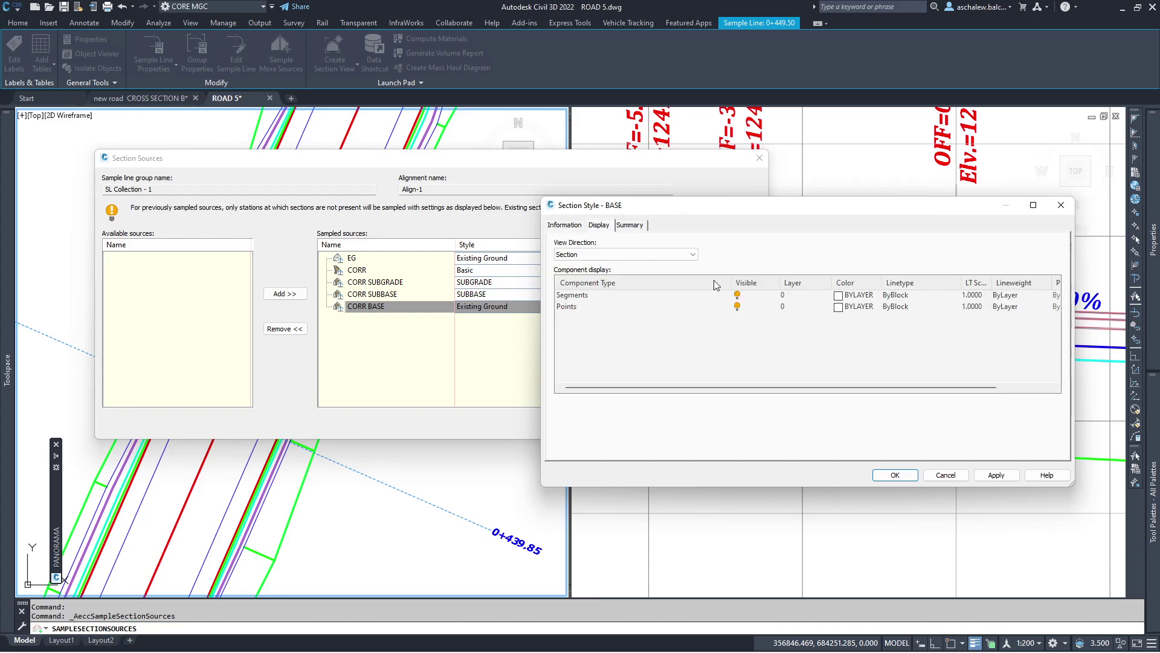
{"action": "left_click", "coordinate": [866, 296]}
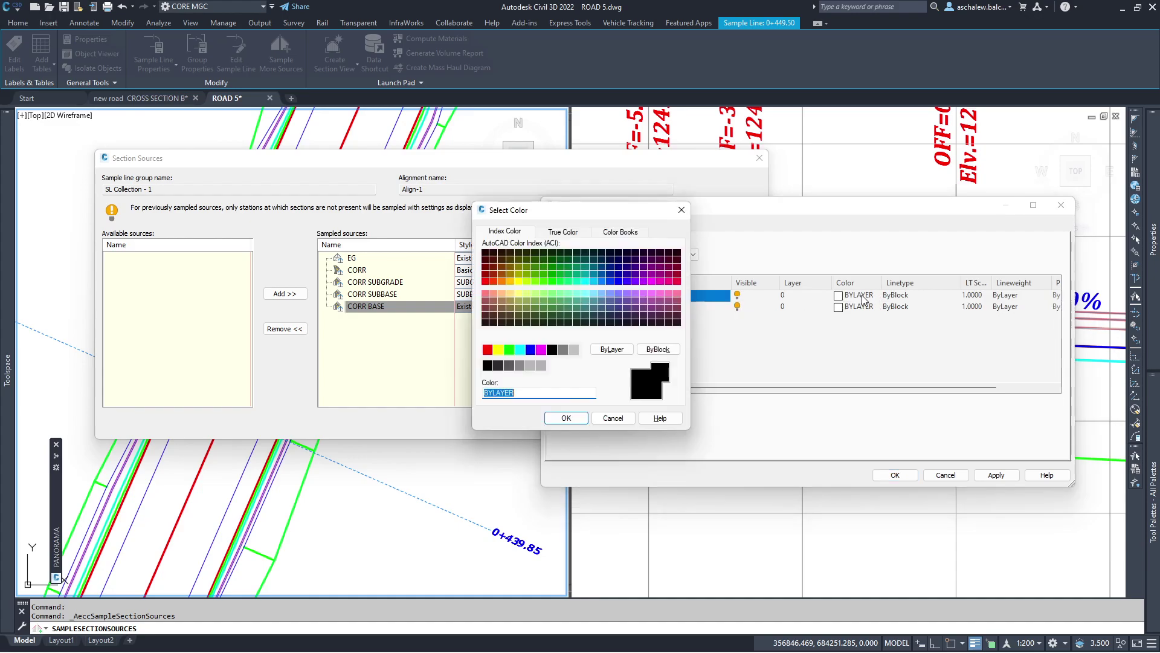
{"action": "left_click", "coordinate": [541, 350]}
{"action": "left_click", "coordinate": [551, 417]}
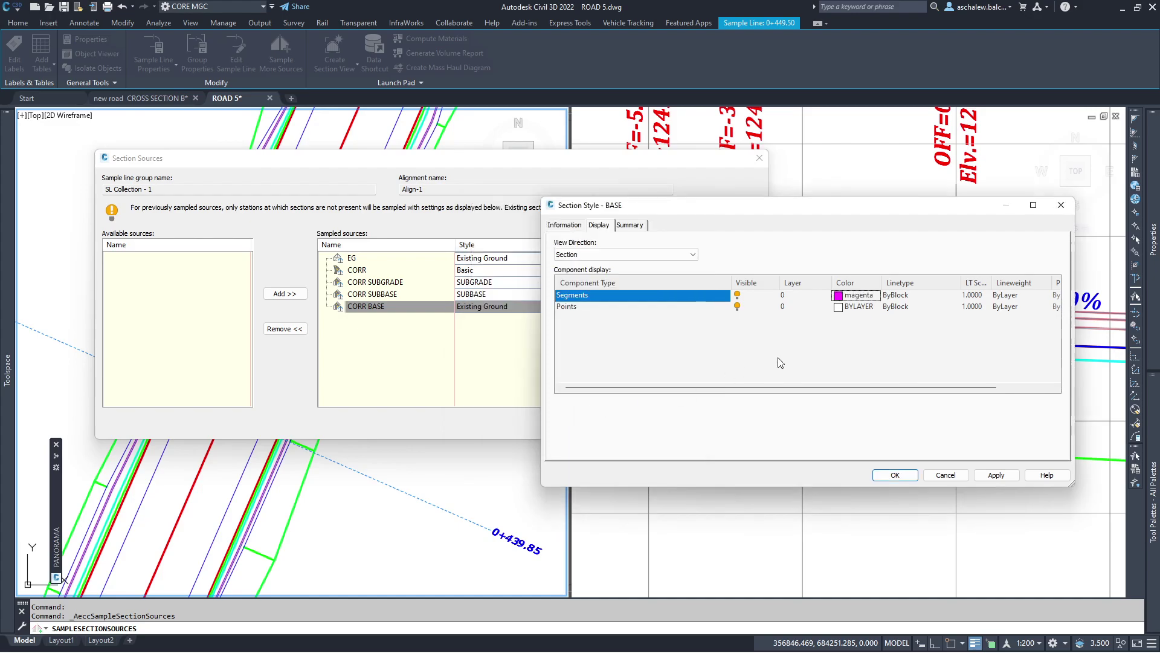
{"action": "left_click", "coordinate": [1003, 296]}
{"action": "scroll", "coordinate": [579, 357], "scroll_direction": "down", "scroll_amount": 1}
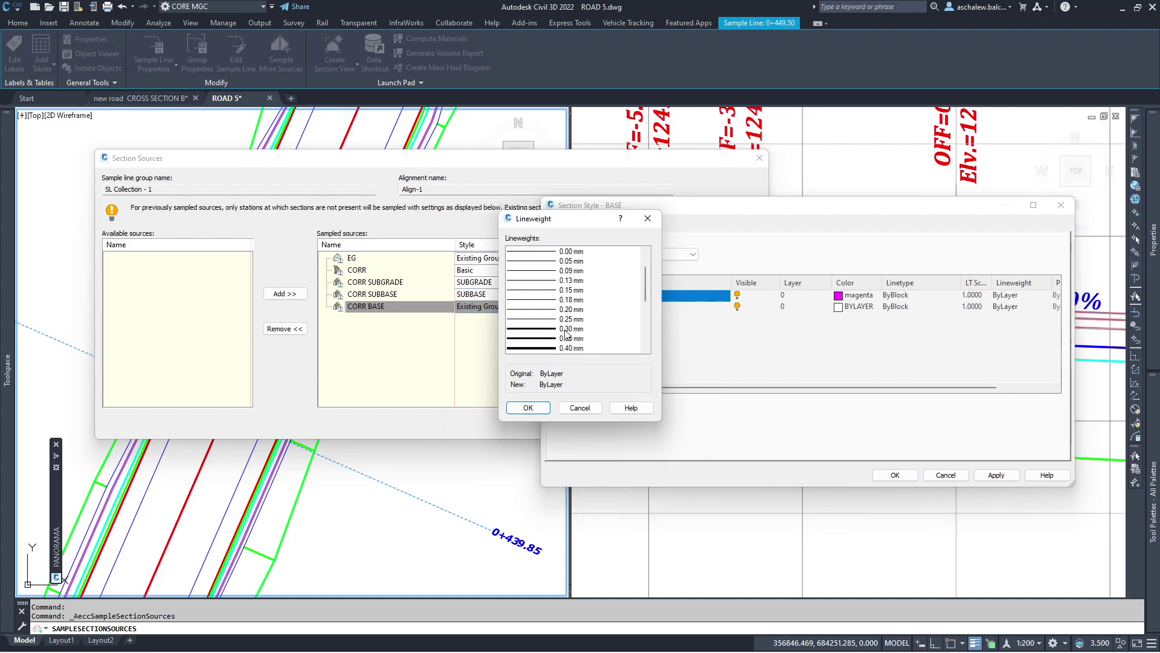
{"action": "left_click", "coordinate": [567, 332]}
{"action": "left_click", "coordinate": [528, 408]}
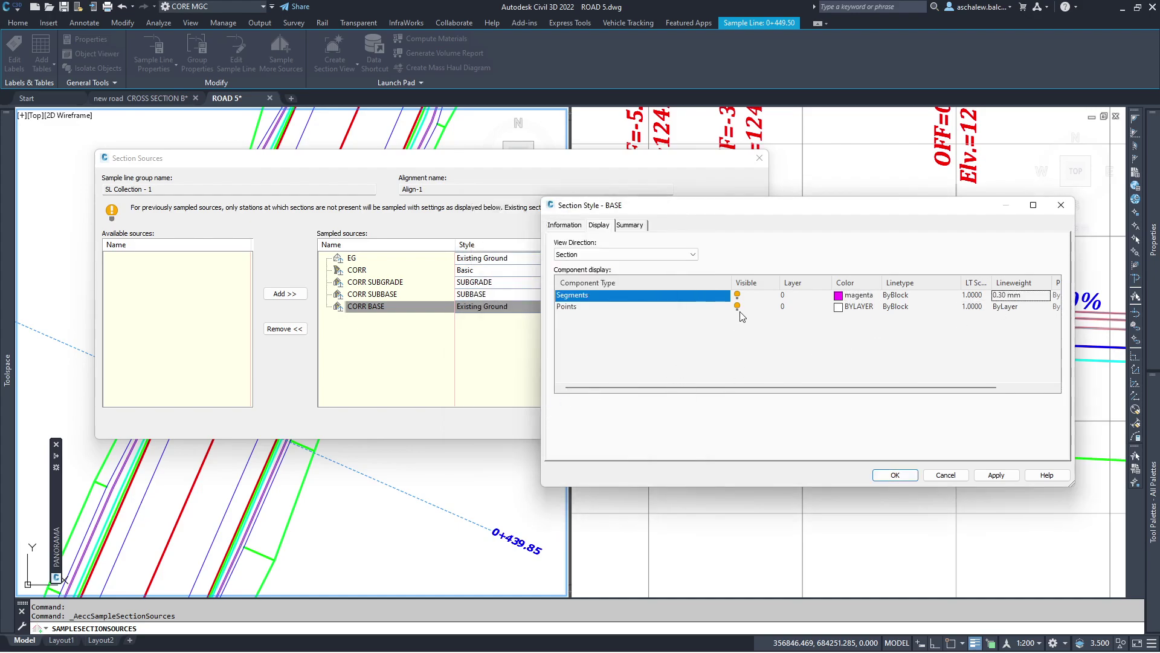
{"action": "left_click", "coordinate": [741, 307]}
{"action": "left_click", "coordinate": [888, 474]}
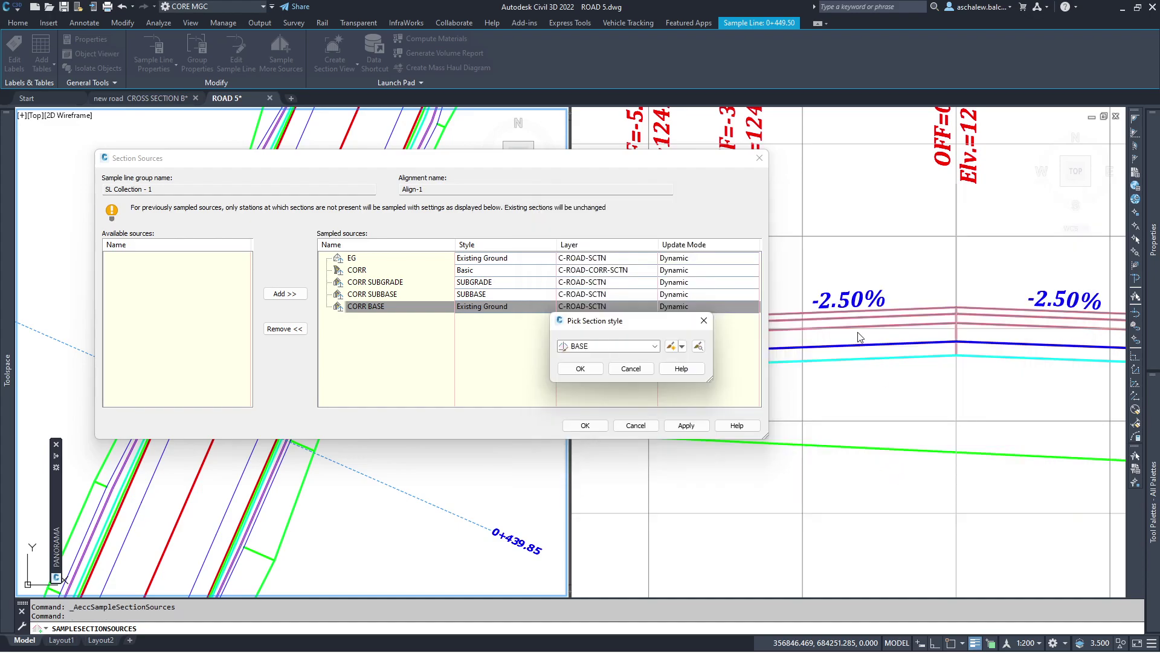
Apply the BASE style to CORR BASE, redraw the sections, and reselect the CORR corridor.
{"action": "left_click", "coordinate": [579, 369]}
{"action": "left_click", "coordinate": [585, 424]}
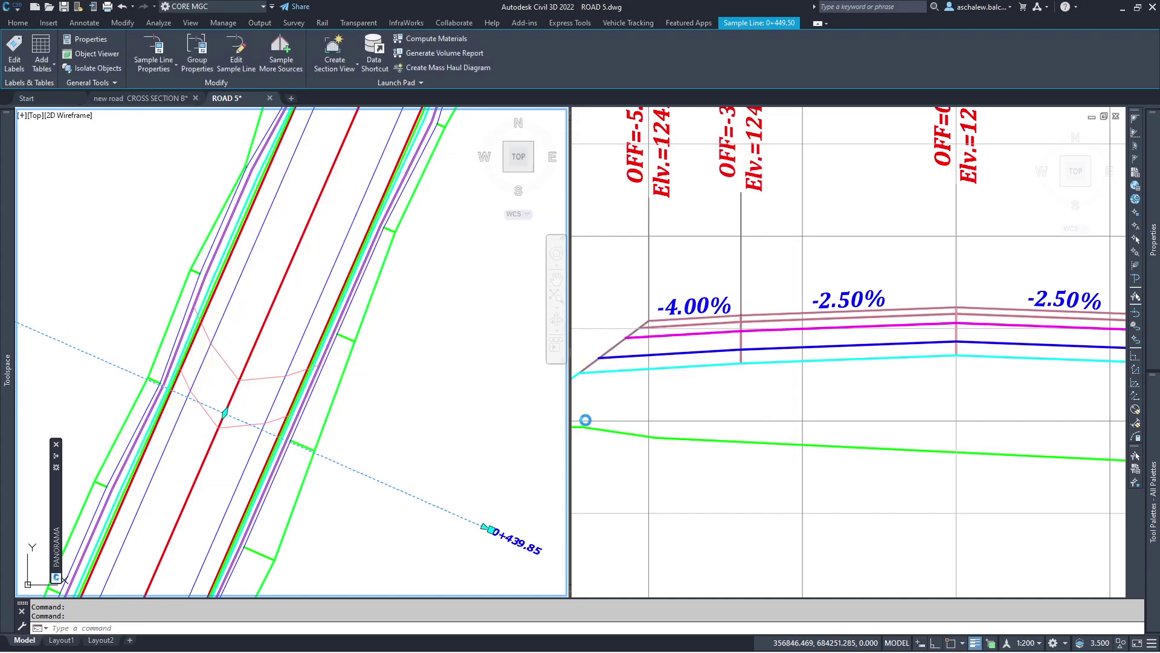
{"action": "left_click", "coordinate": [798, 387]}
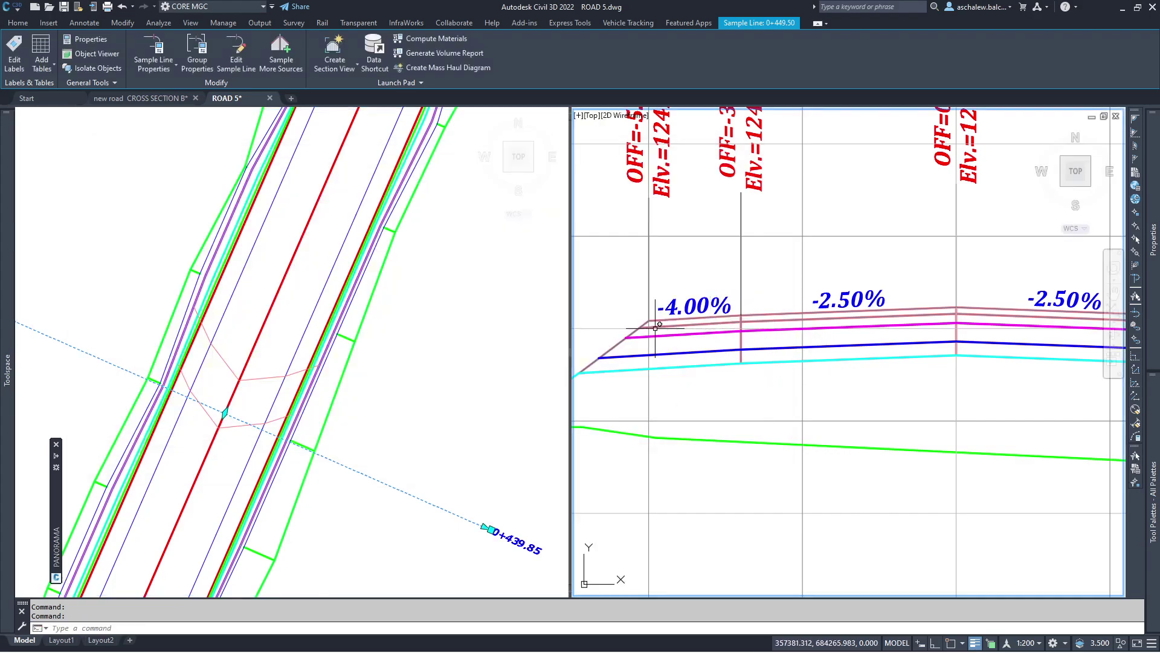
{"action": "left_click", "coordinate": [393, 316]}
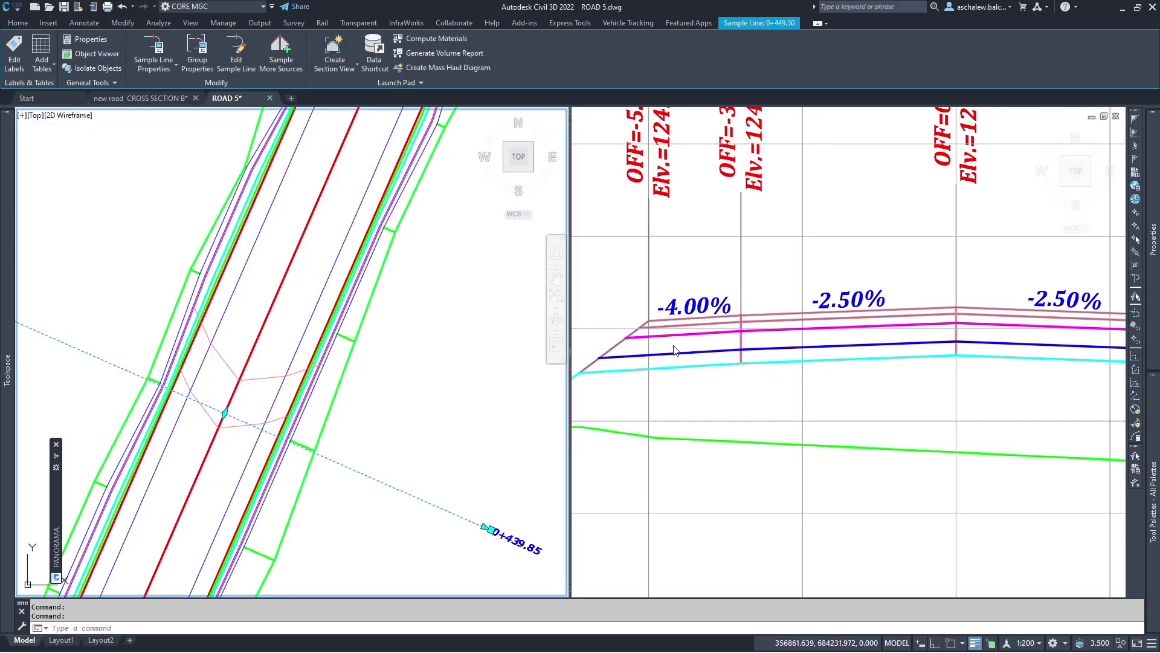
{"action": "key", "text": "Escape"}
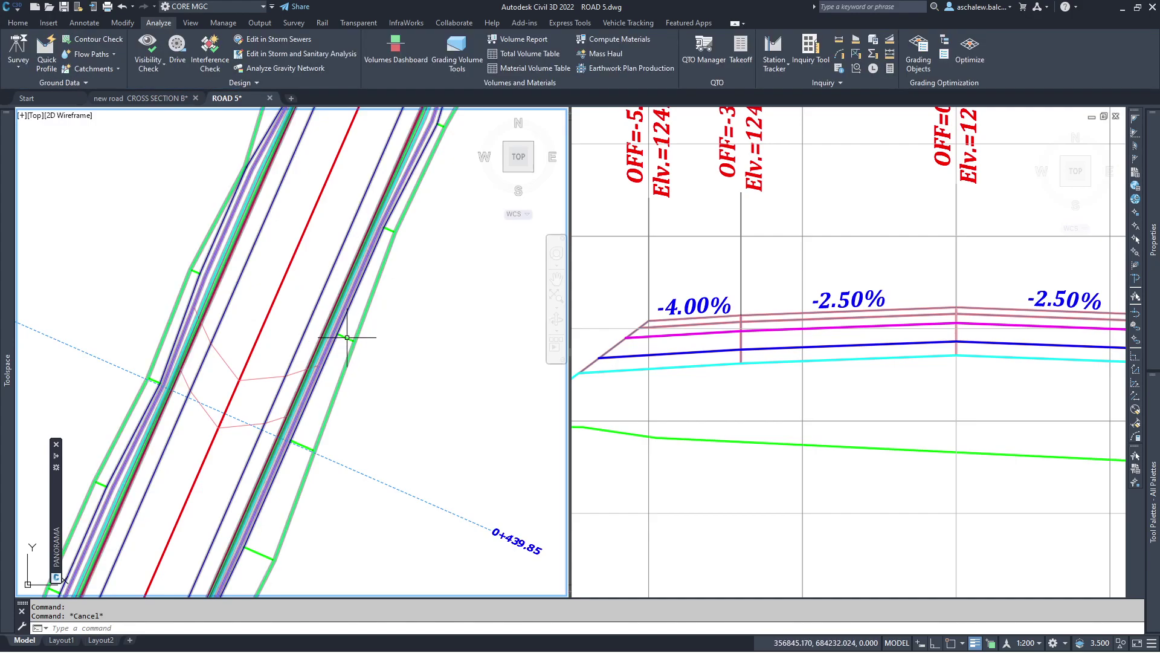
{"action": "left_click", "coordinate": [348, 337]}
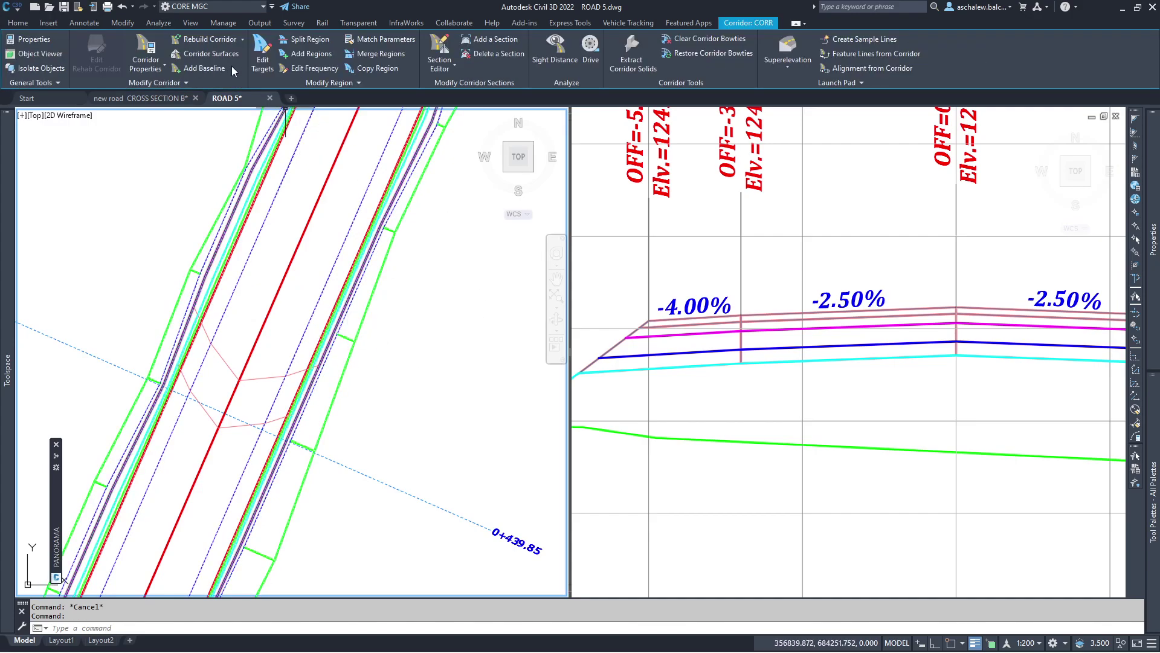
Create a new corridor surface on CORR named PAVE2.
{"action": "left_click", "coordinate": [145, 52]}
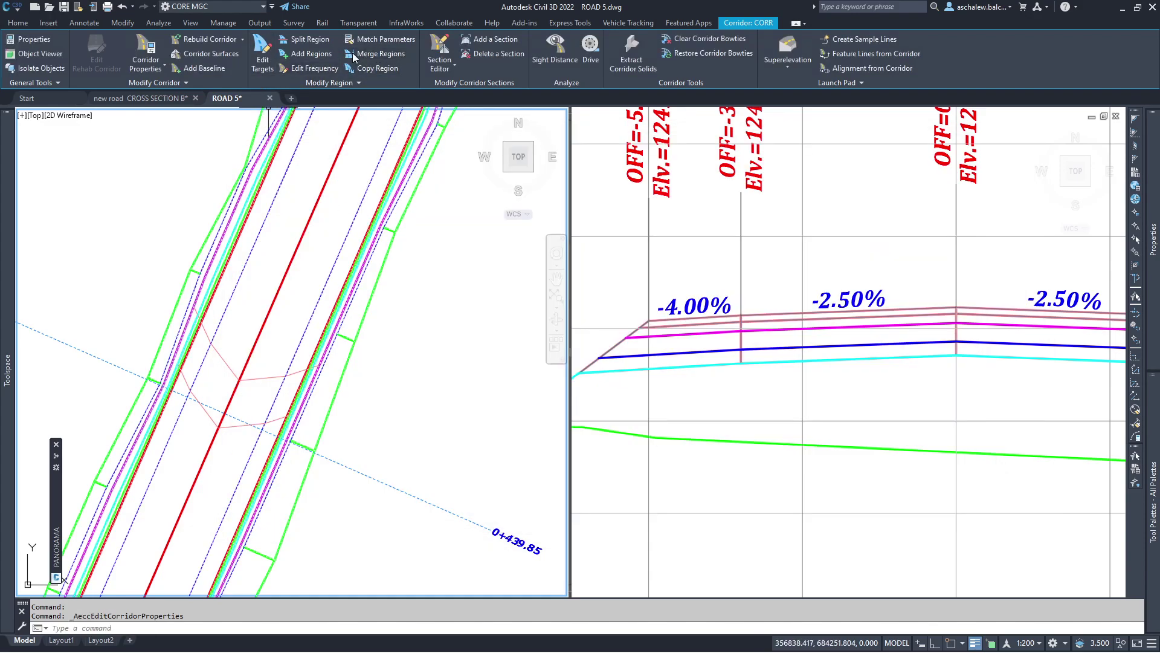
{"action": "left_click", "coordinate": [205, 53]}
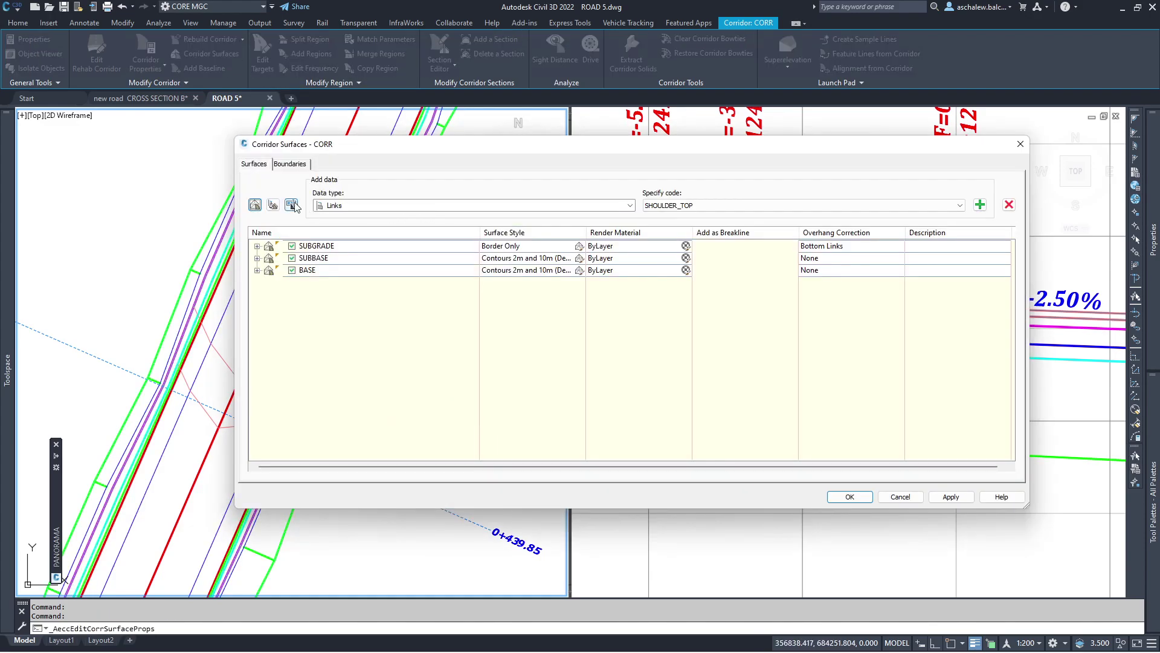
{"action": "left_click", "coordinate": [255, 205]}
{"action": "double_click", "coordinate": [328, 283]}
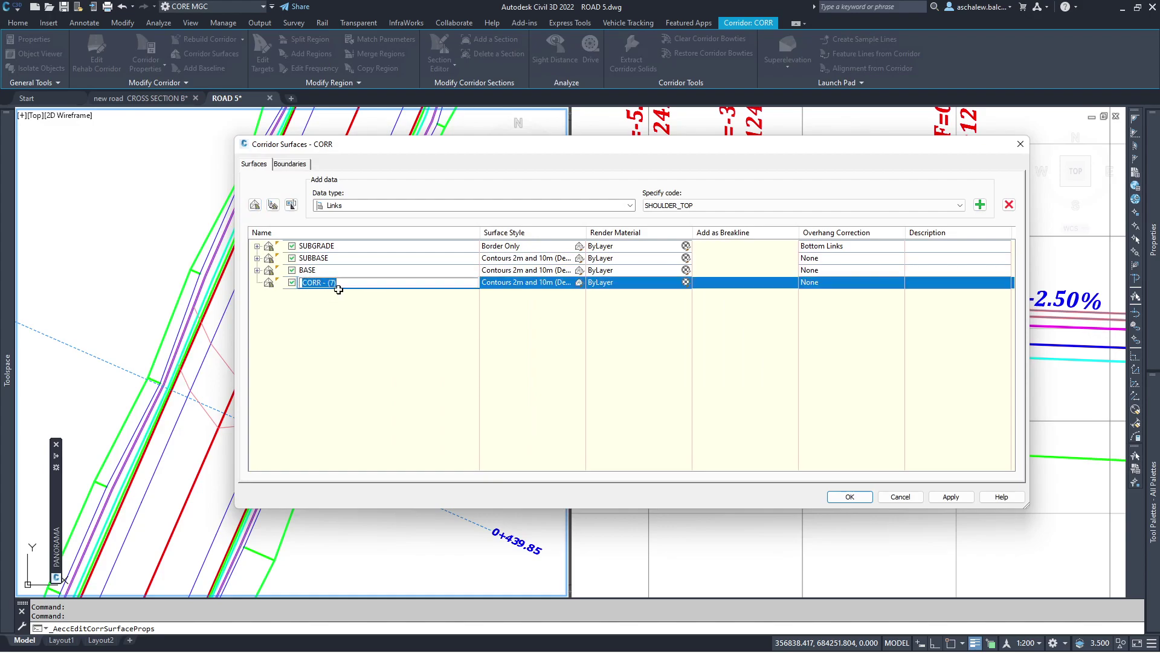
{"action": "mouse_move", "coordinate": [317, 282]}
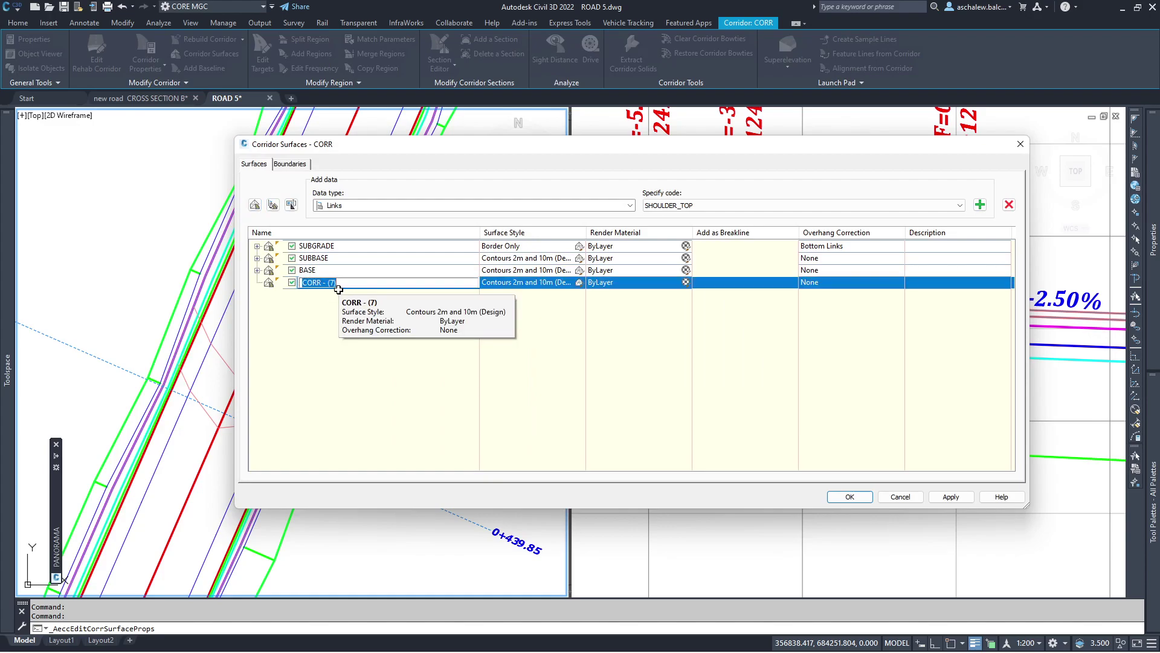
{"action": "type", "text": "PAVE2"}
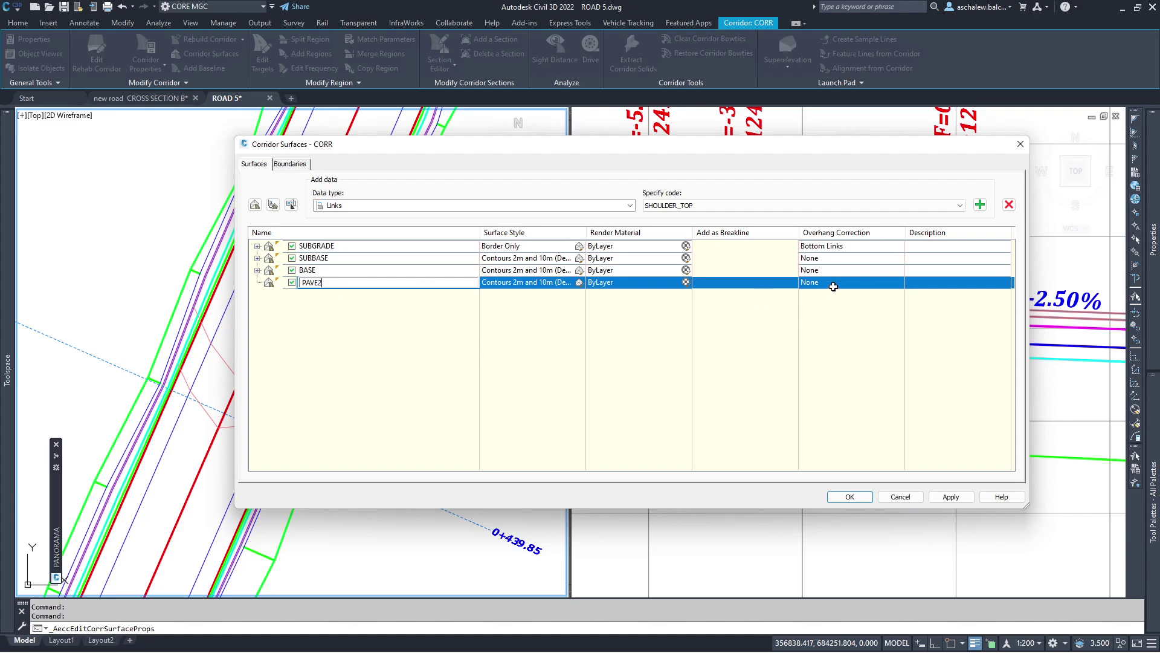
{"action": "left_click", "coordinate": [834, 287]}
Add the PAVE_2 TOP links to PAVE2, leaving overhang correction at None.
{"action": "left_click", "coordinate": [717, 381]}
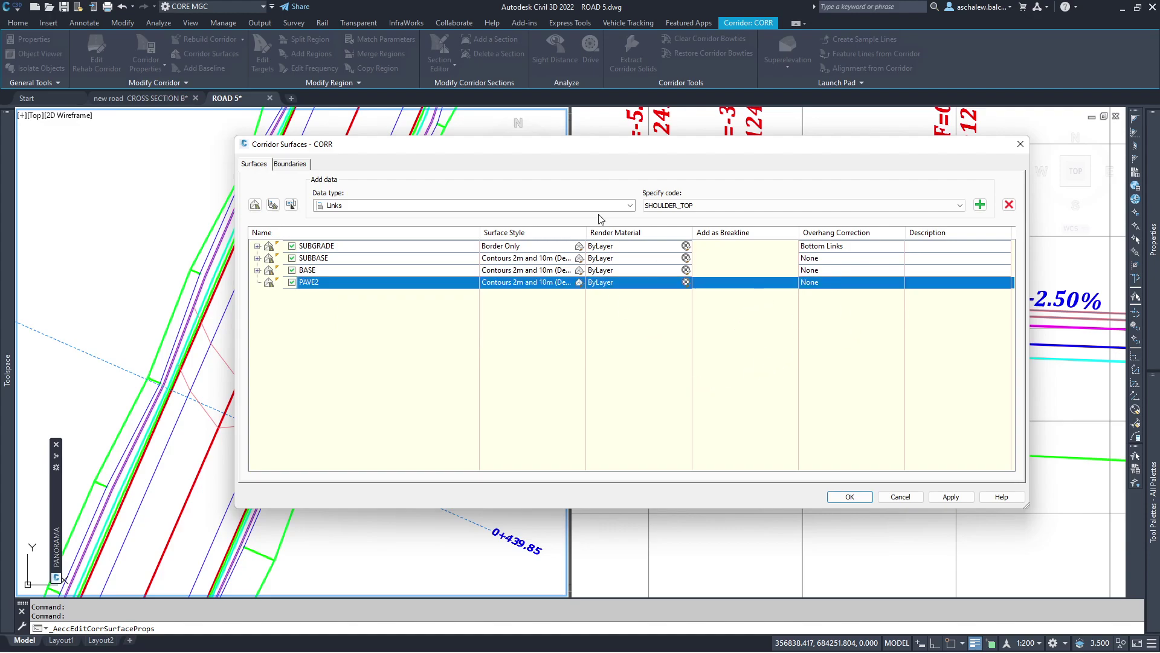
{"action": "left_click", "coordinate": [680, 206]}
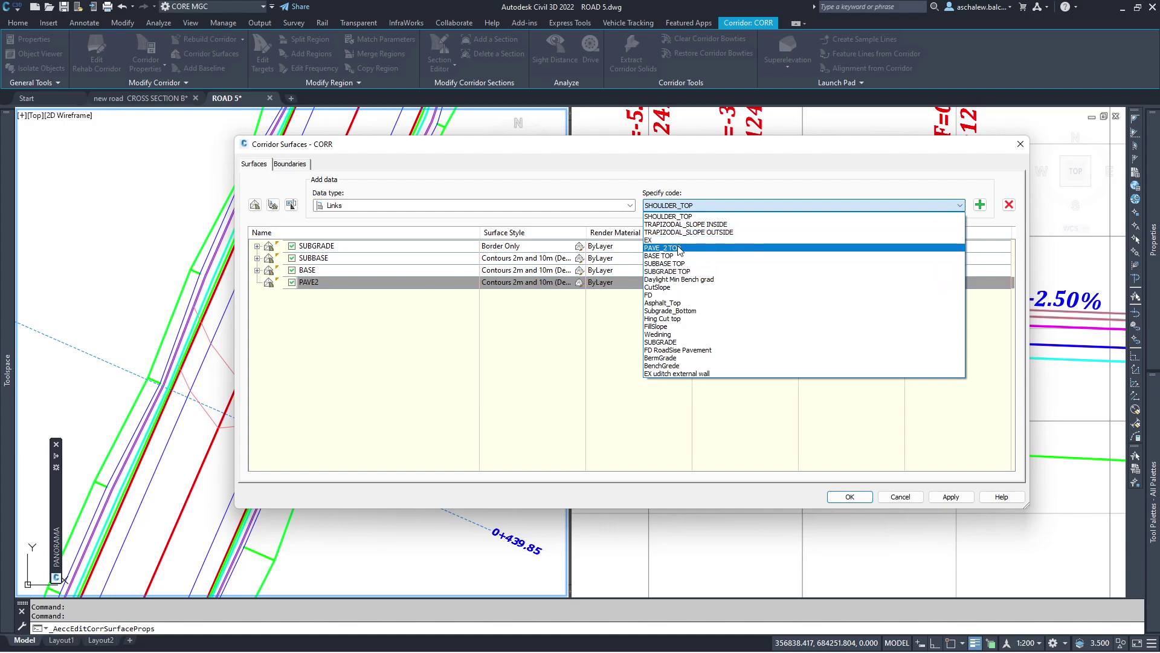
{"action": "left_click", "coordinate": [680, 250]}
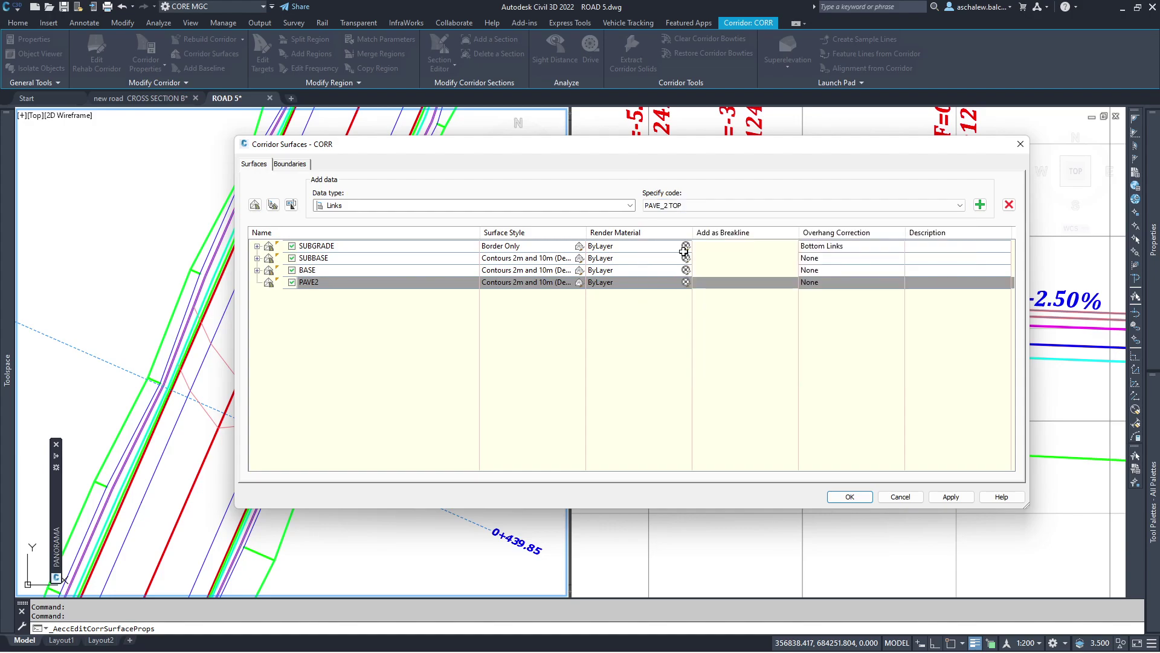
{"action": "left_click", "coordinate": [981, 205]}
Mark PAVE_2 TOP as a breakline and add the CL_2 feature line to PAVE2.
{"action": "left_click", "coordinate": [700, 293]}
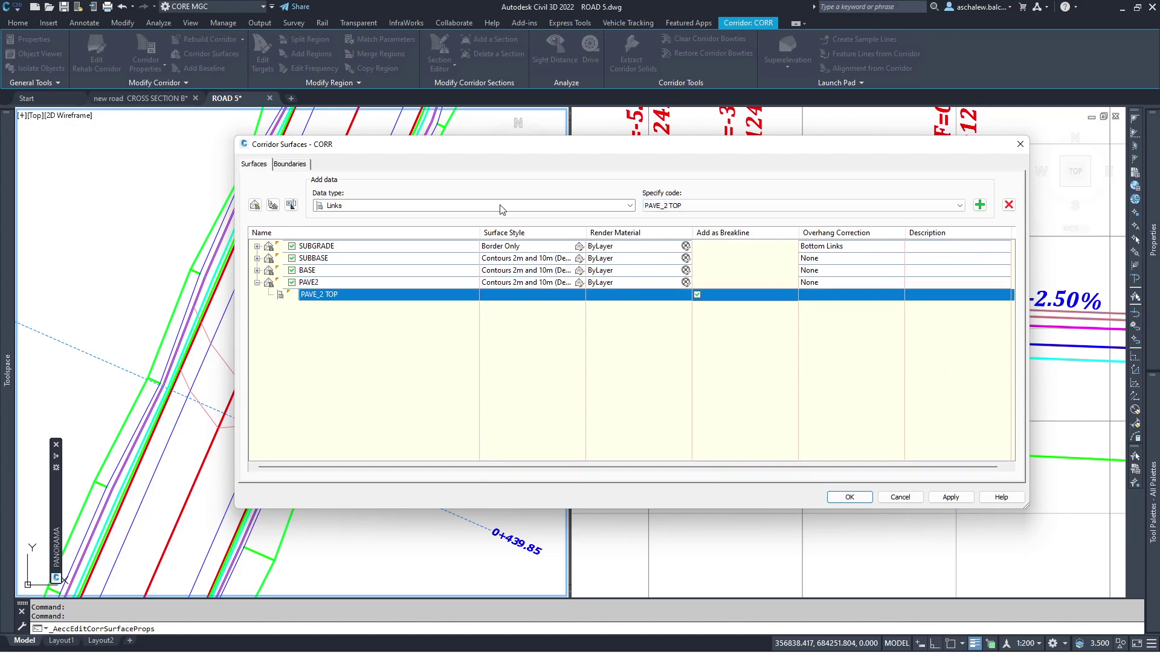
{"action": "left_click", "coordinate": [411, 206]}
{"action": "left_click", "coordinate": [365, 219]}
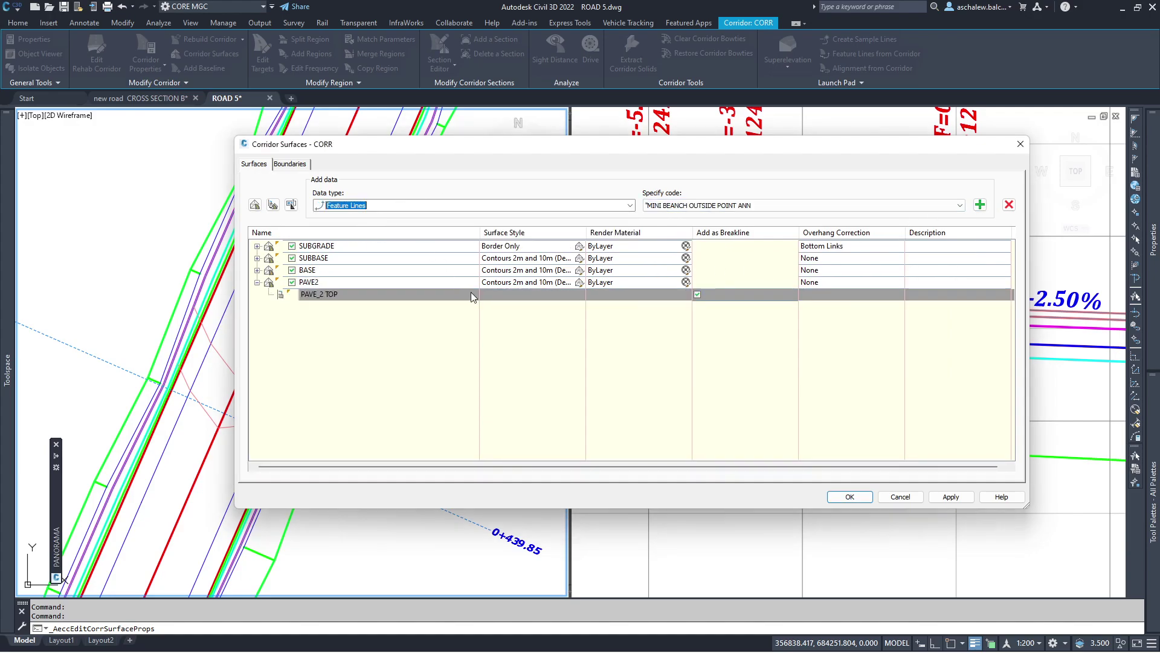
{"action": "left_click", "coordinate": [743, 205]}
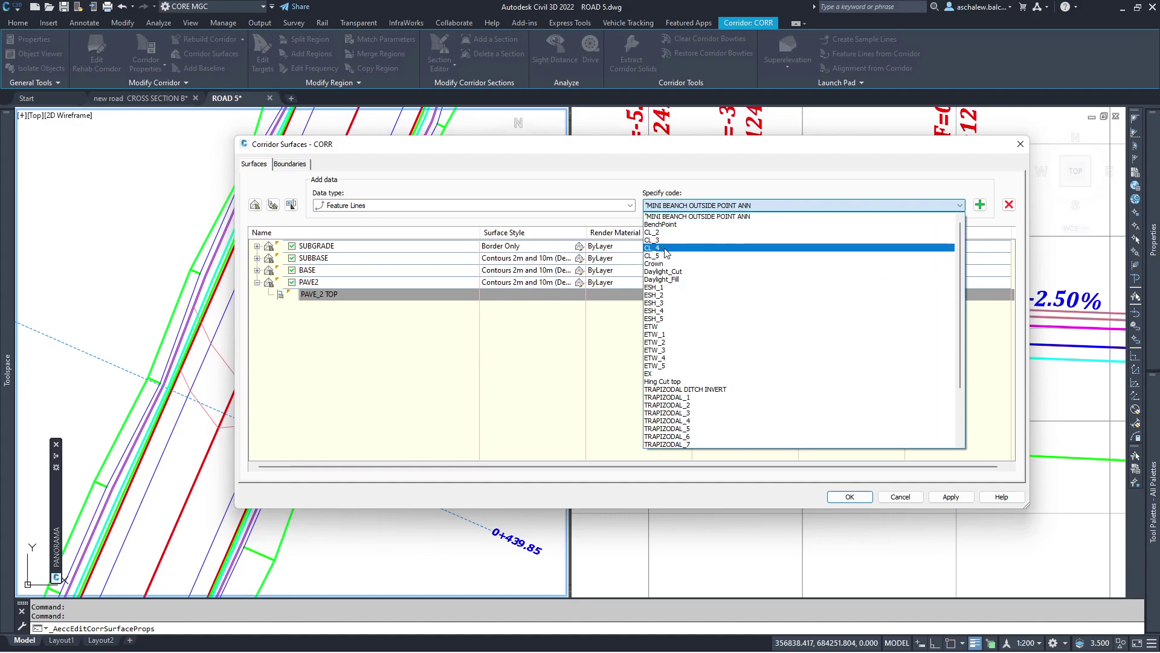
{"action": "left_click", "coordinate": [663, 233]}
{"action": "left_click", "coordinate": [980, 205]}
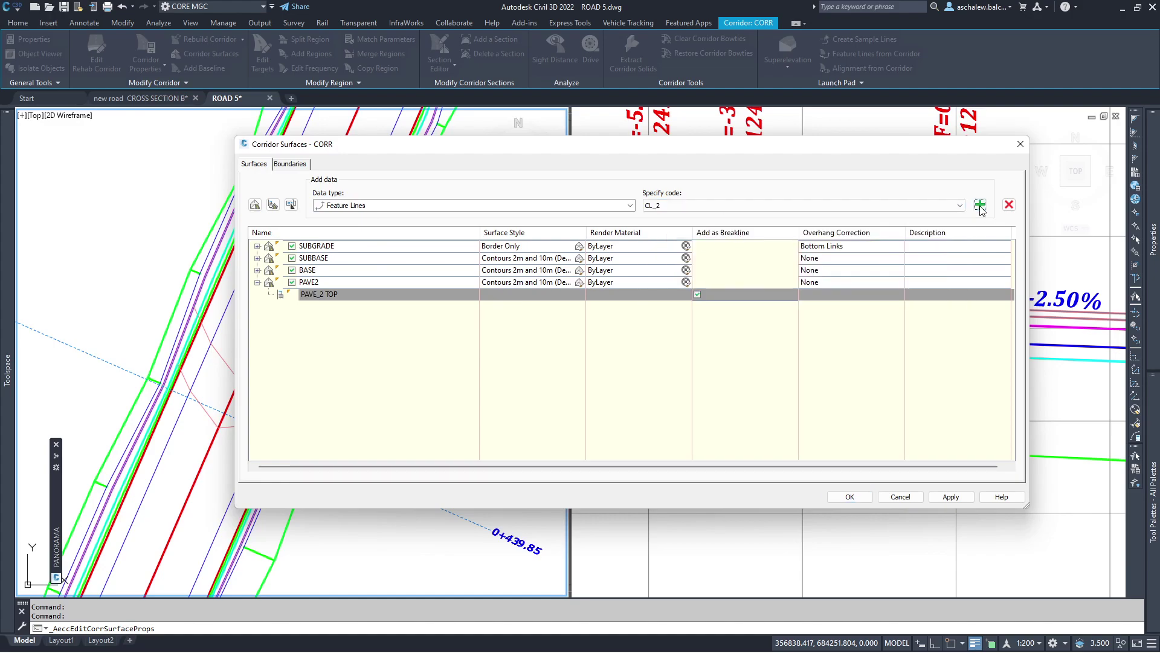
Add the ESH_2 and ETW_2 feature lines to PAVE2.
{"action": "left_click", "coordinate": [854, 209]}
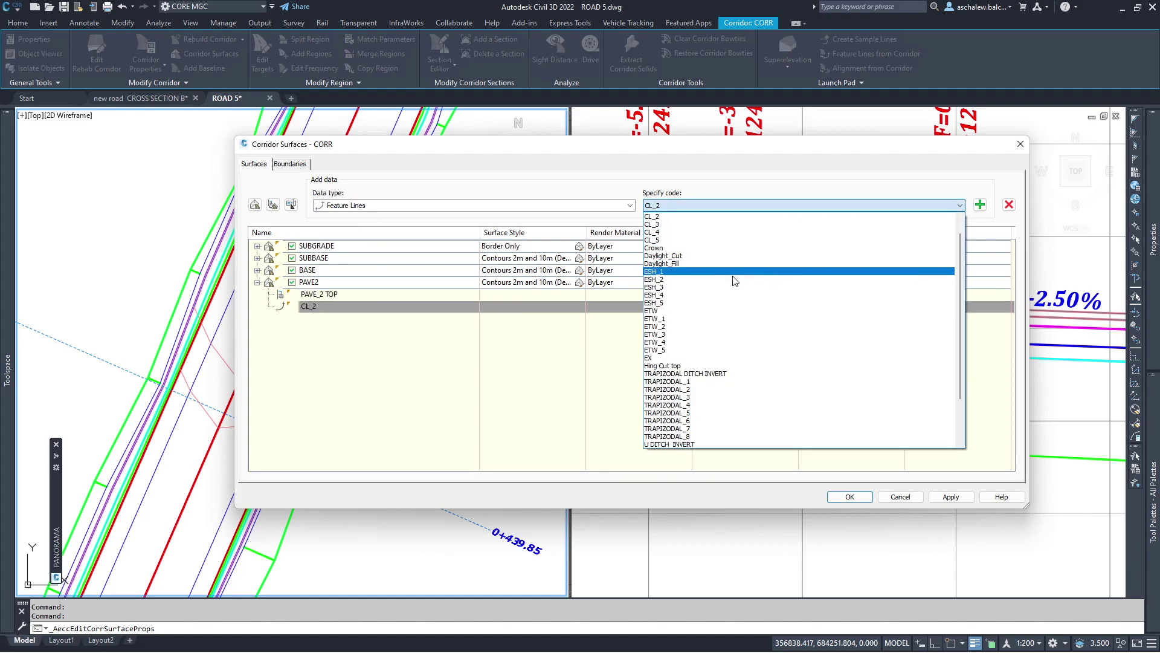
{"action": "left_click", "coordinate": [668, 280]}
{"action": "left_click", "coordinate": [979, 205]}
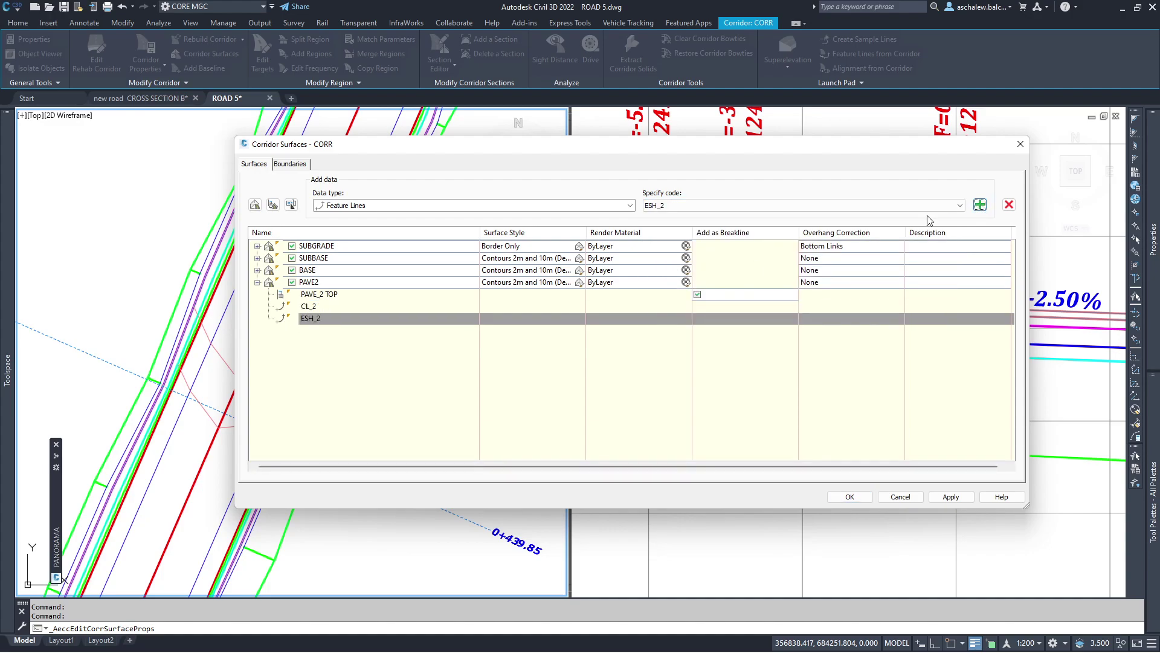
{"action": "left_click", "coordinate": [732, 206]}
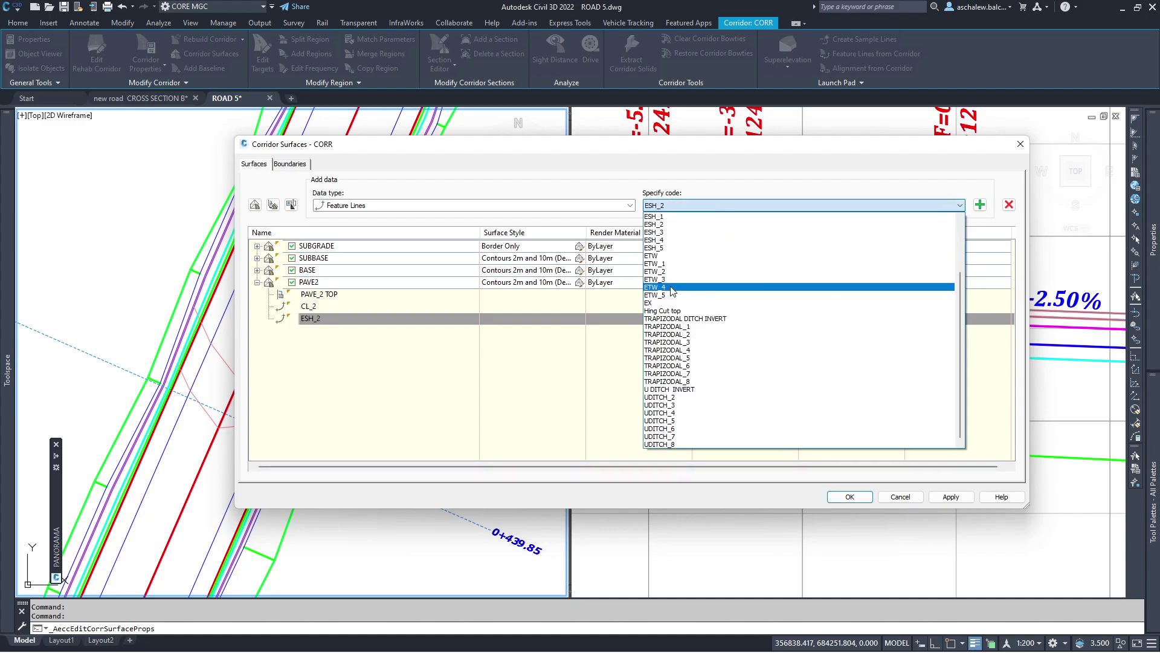
{"action": "left_click", "coordinate": [662, 271]}
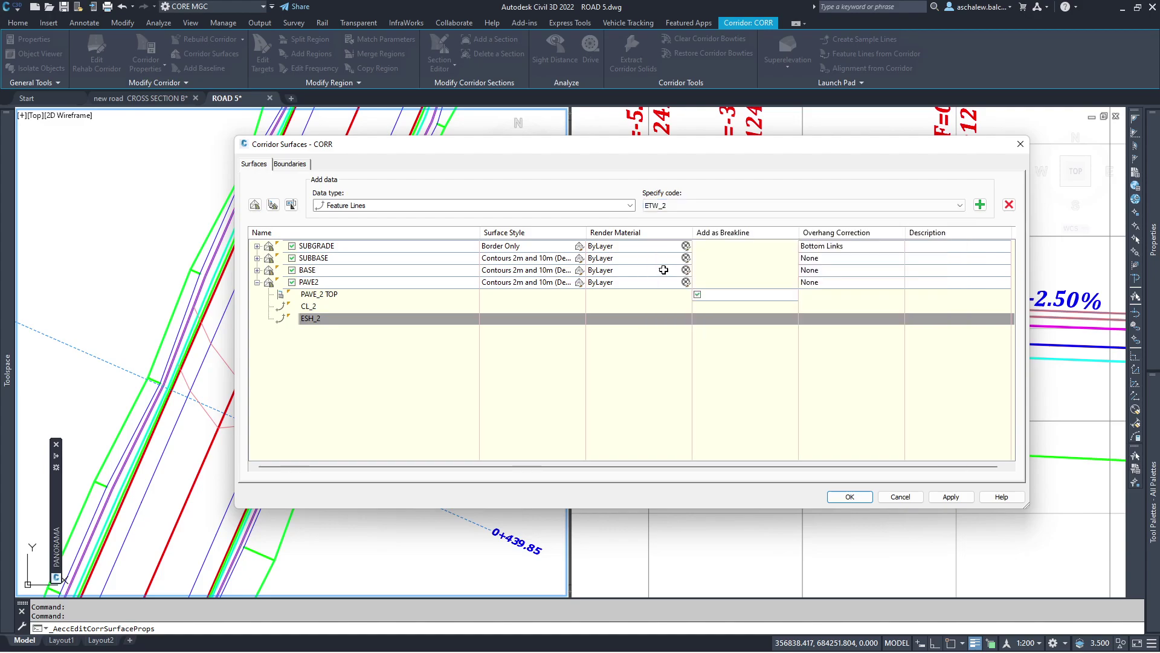
{"action": "left_click", "coordinate": [979, 205]}
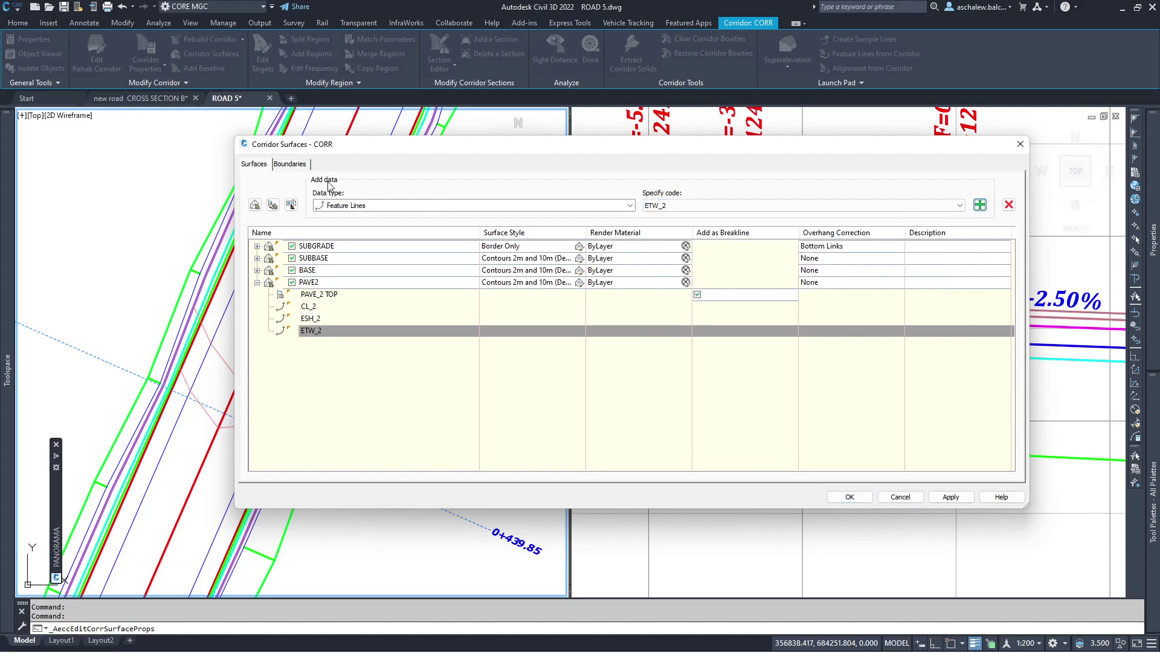
{"action": "left_click", "coordinate": [290, 165]}
Give PAVE2 an automatic outer boundary and rebuild the CORR corridor.
{"action": "right_click", "coordinate": [304, 273]}
{"action": "mouse_move", "coordinate": [361, 292]}
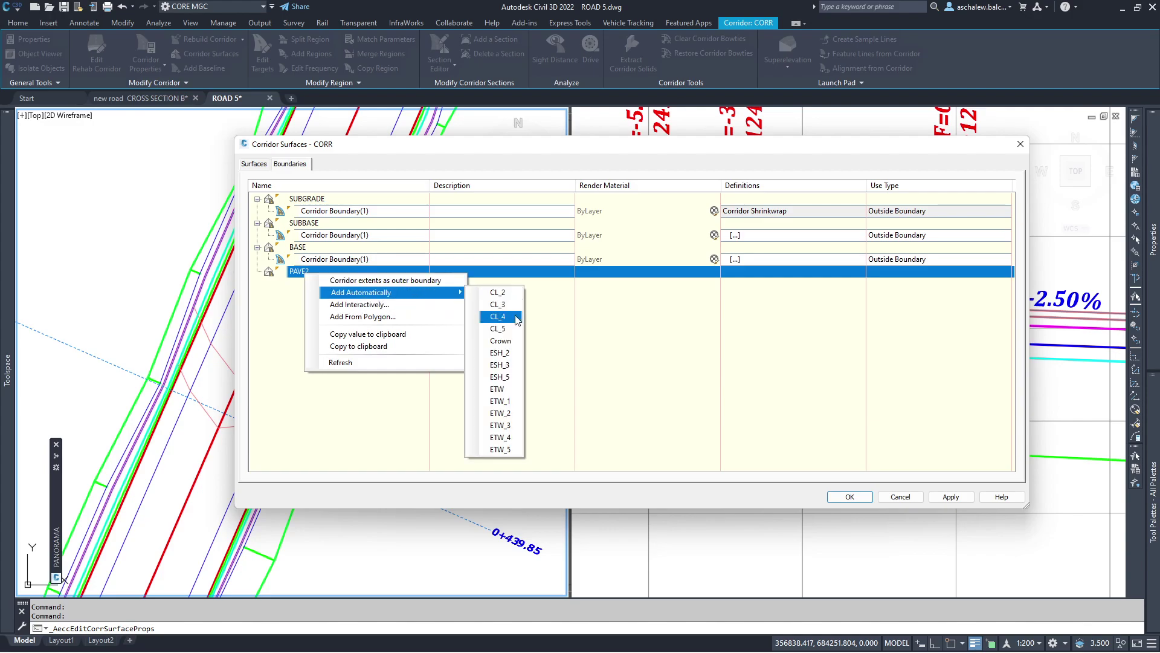
{"action": "left_click", "coordinate": [500, 353]}
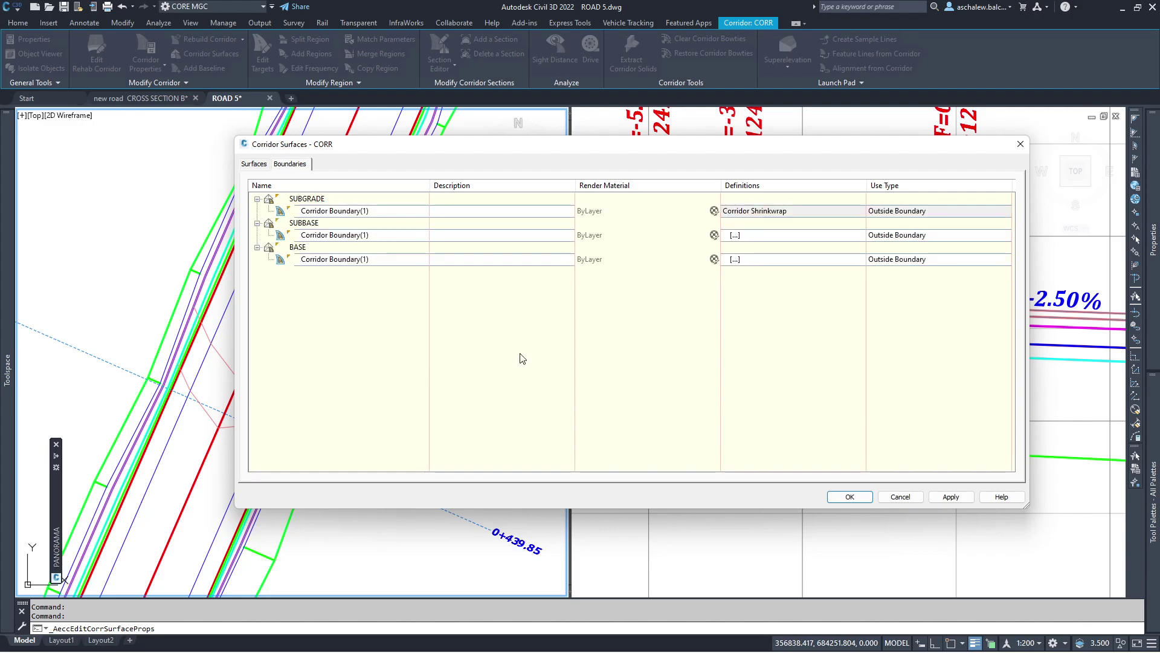
{"action": "left_click", "coordinate": [851, 498]}
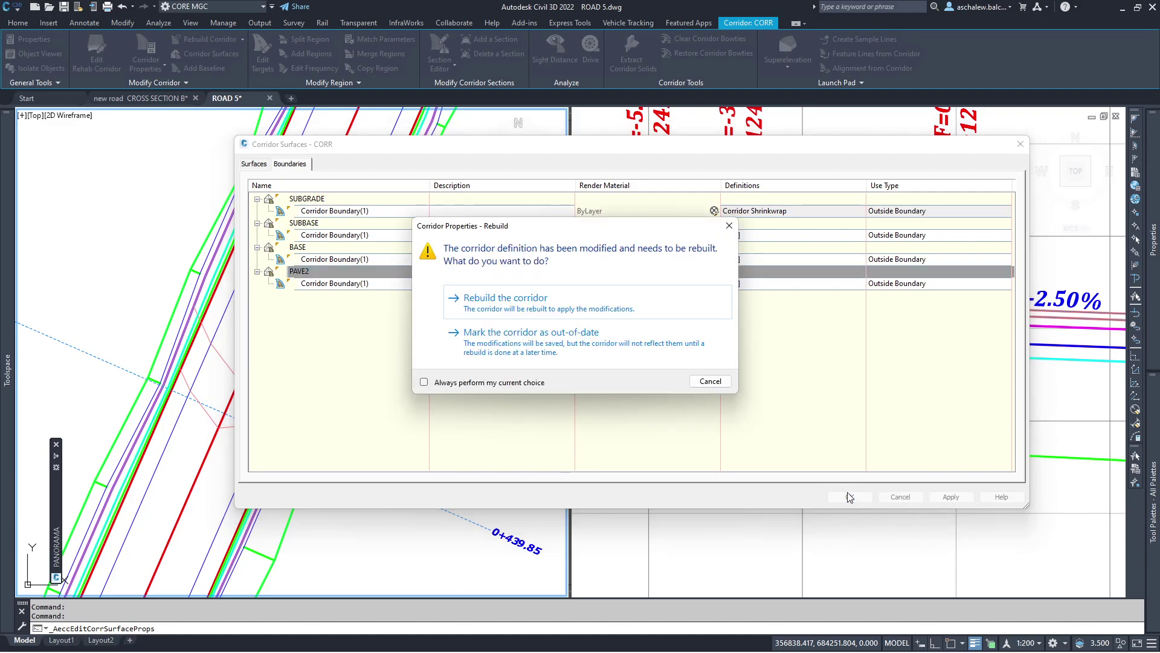
{"action": "left_click", "coordinate": [538, 304]}
{"action": "key", "text": "Return"}
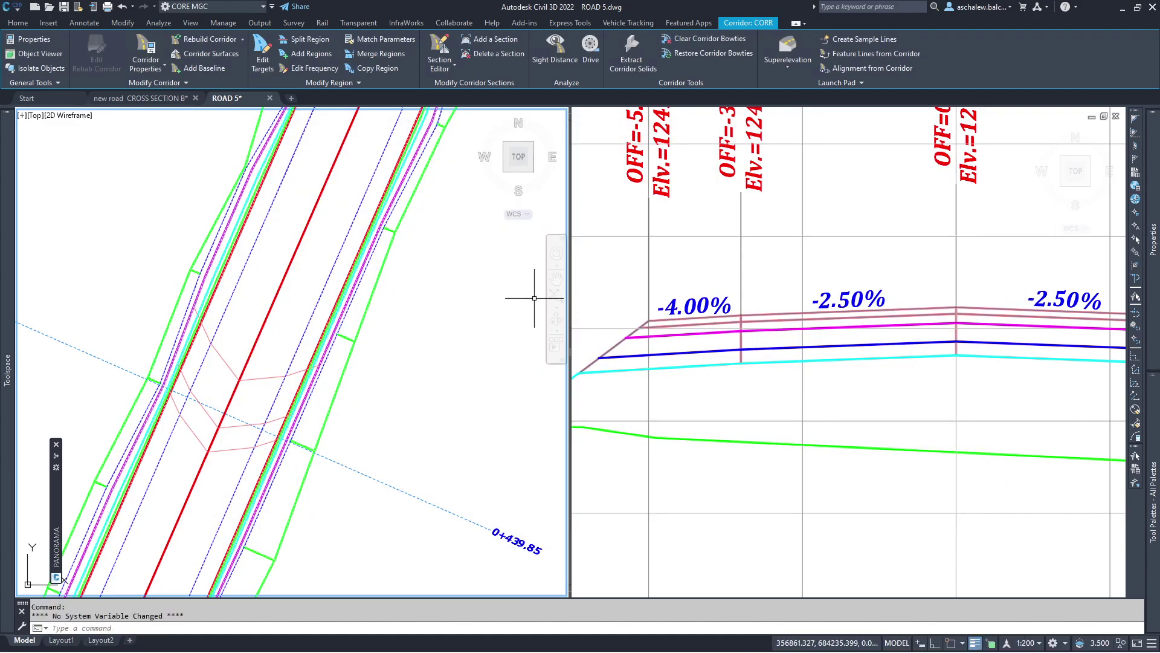
Select the sample line in the plan view, then clear the selection.
{"action": "left_click", "coordinate": [407, 402]}
{"action": "key", "text": "Escape"}
{"action": "left_click", "coordinate": [389, 480]}
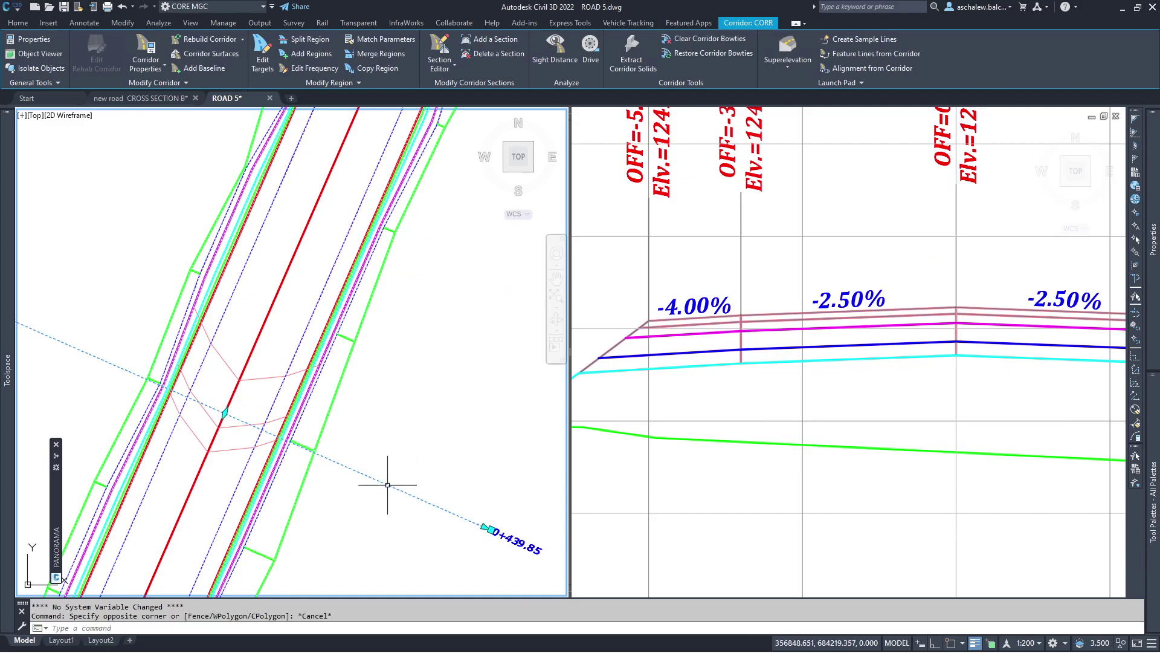
{"action": "key", "text": "Escape"}
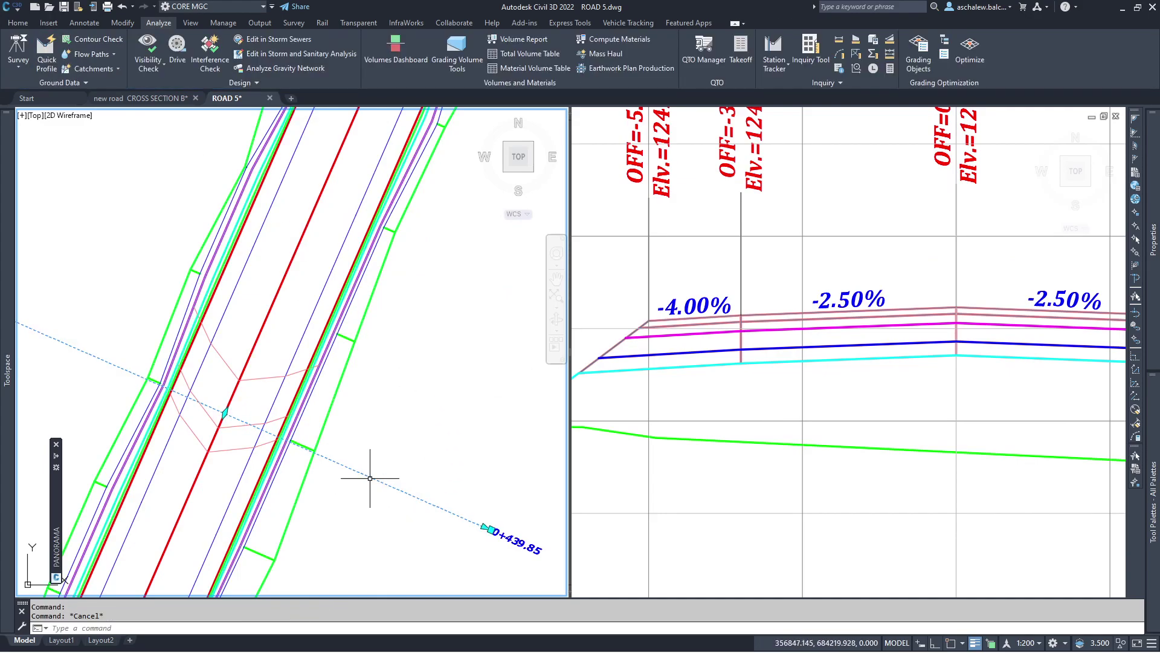
Add CORR PAVE2 to the sampled sources of the sample line at 0+449.50.
{"action": "left_click", "coordinate": [375, 478]}
{"action": "left_click", "coordinate": [283, 52]}
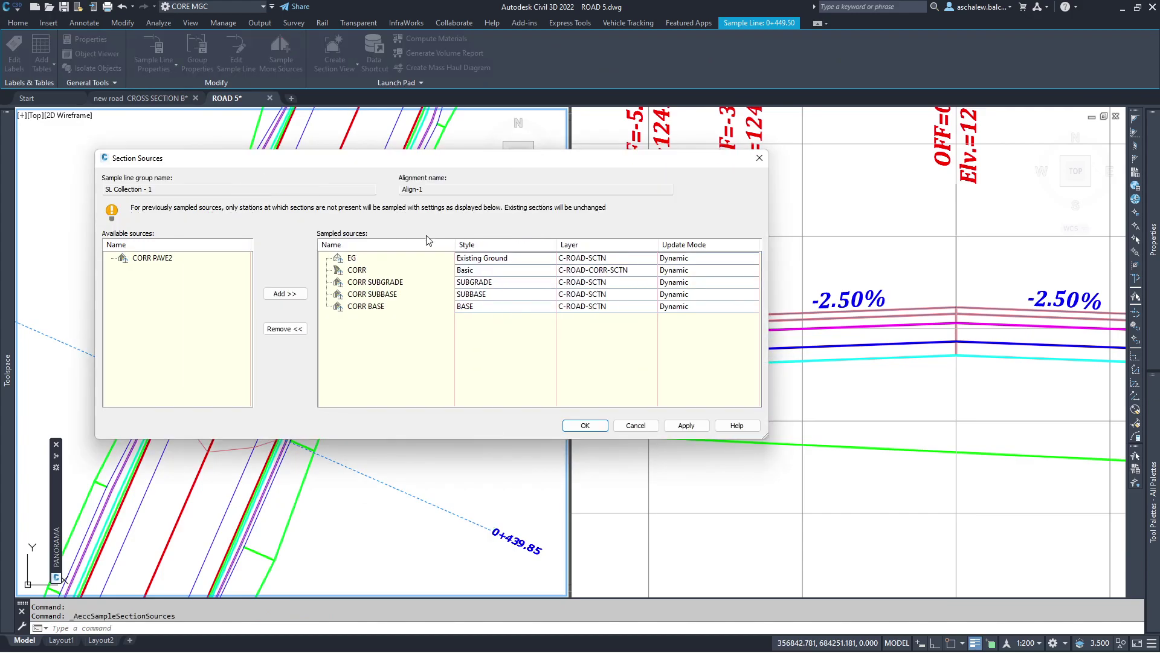
{"action": "left_click", "coordinate": [161, 258]}
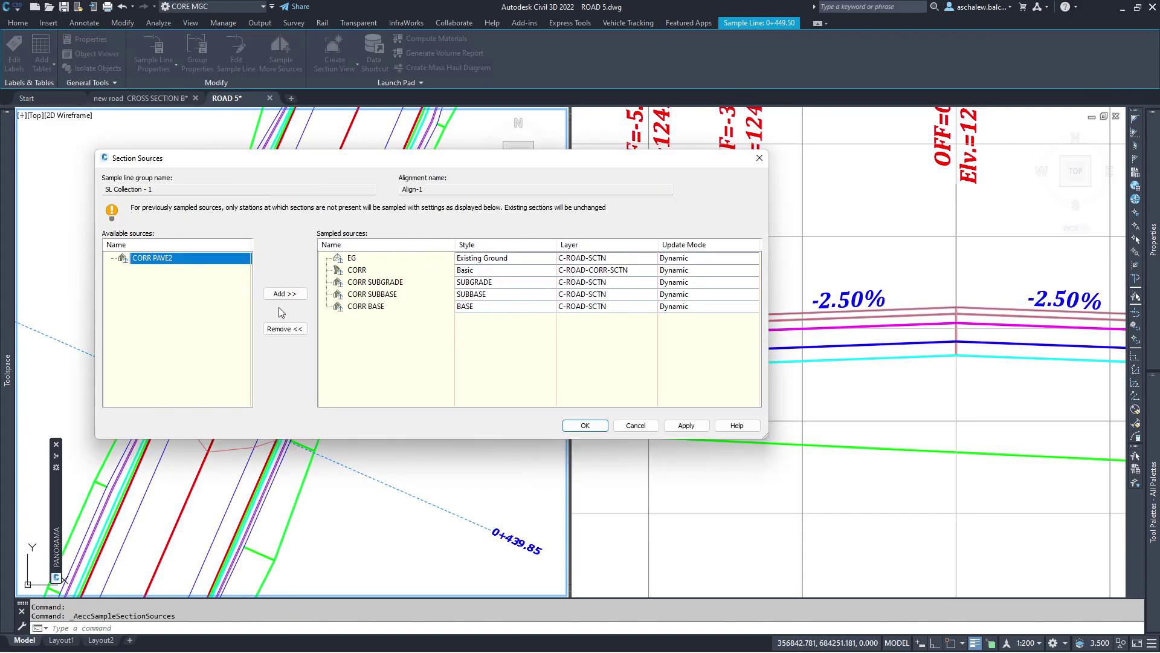
{"action": "left_click", "coordinate": [284, 294]}
Start a new section style for CORR PAVE2.
{"action": "left_click", "coordinate": [482, 318]}
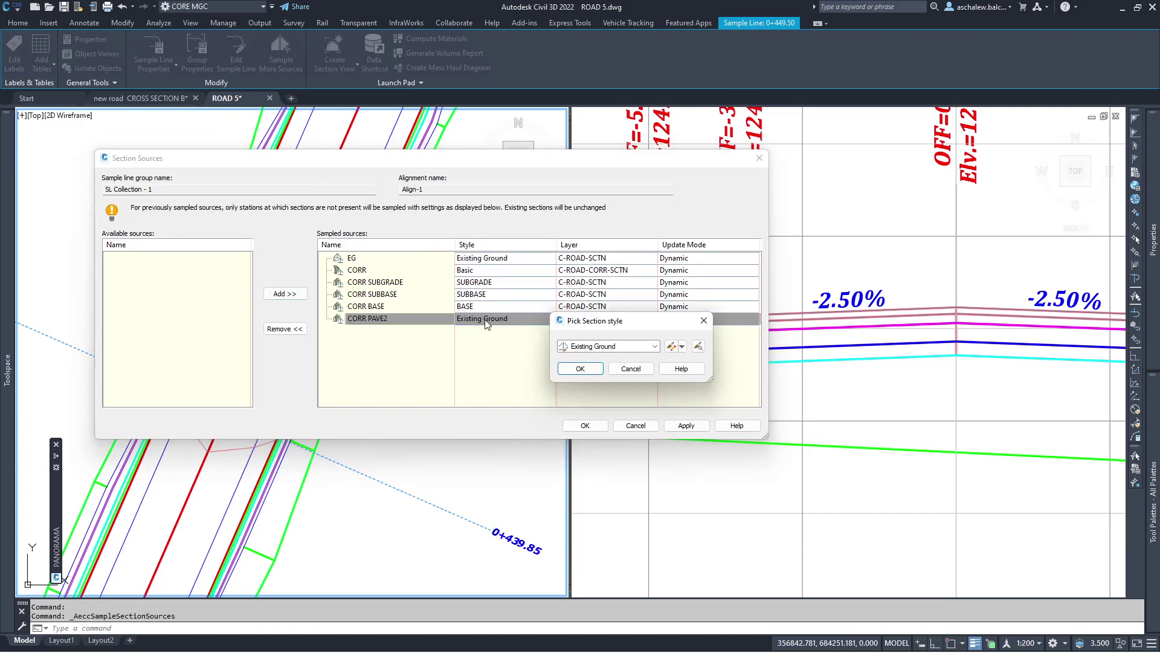
{"action": "left_click", "coordinate": [623, 350]}
{"action": "left_click", "coordinate": [682, 346]}
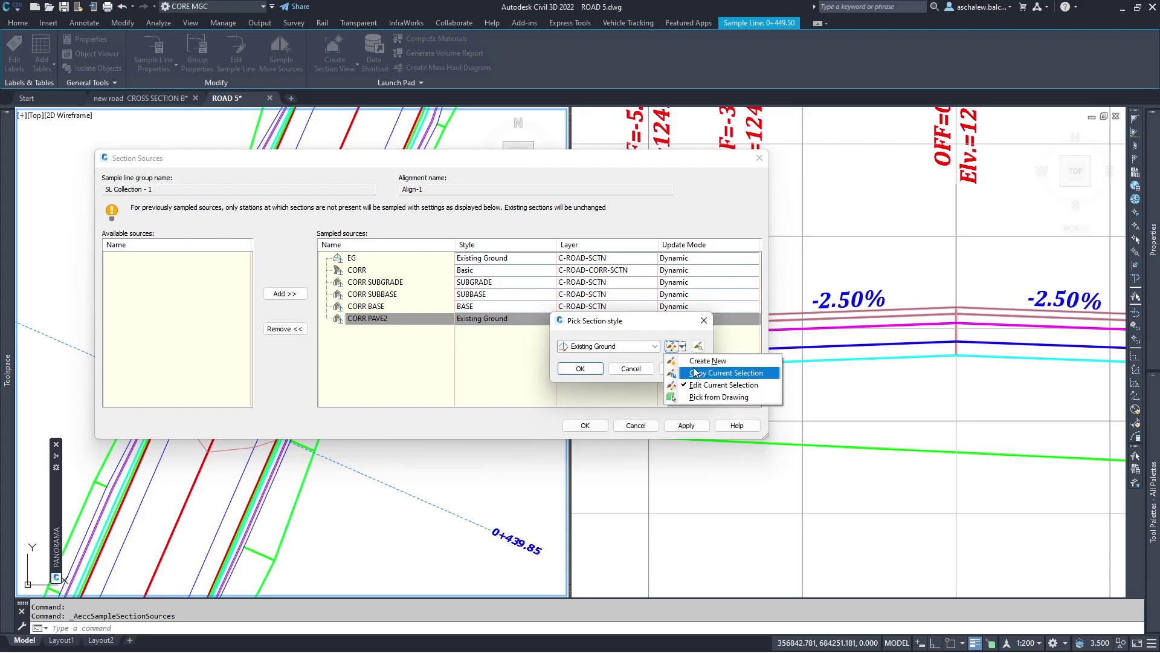
{"action": "left_click", "coordinate": [704, 361]}
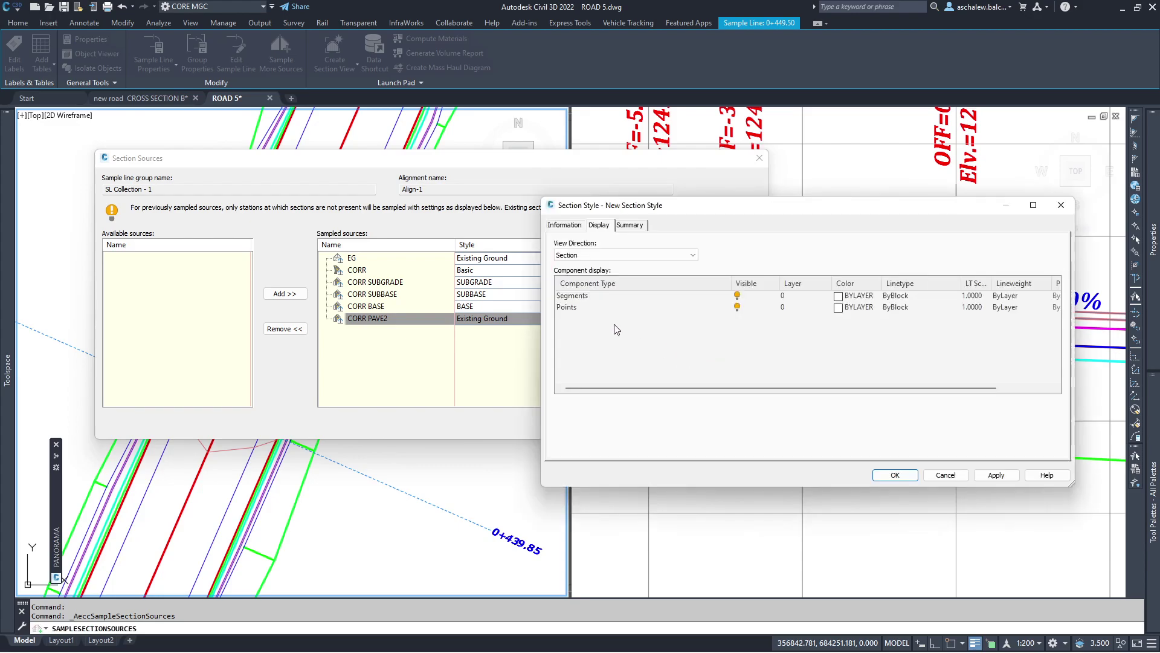
Name the new section style PAVE 2 and make its segments yellow.
{"action": "left_click", "coordinate": [563, 225]}
{"action": "left_click_drag", "start_coordinate": [611, 254], "coordinate": [475, 268]}
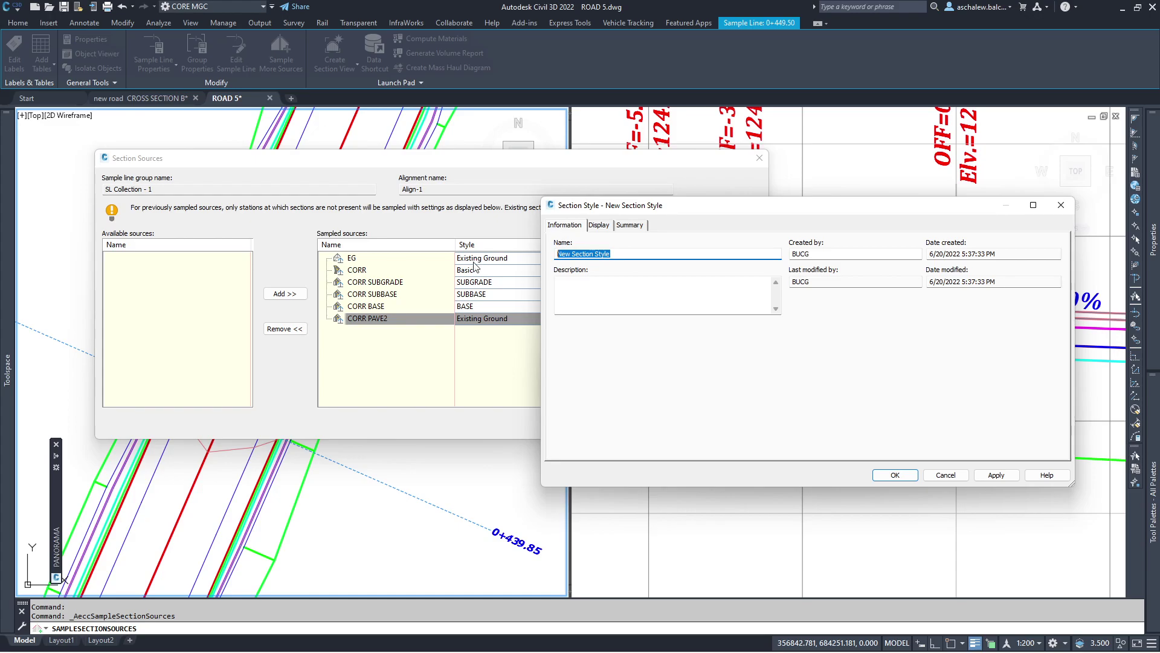
{"action": "type", "text": "PAVE 2"}
{"action": "left_click", "coordinate": [599, 224]}
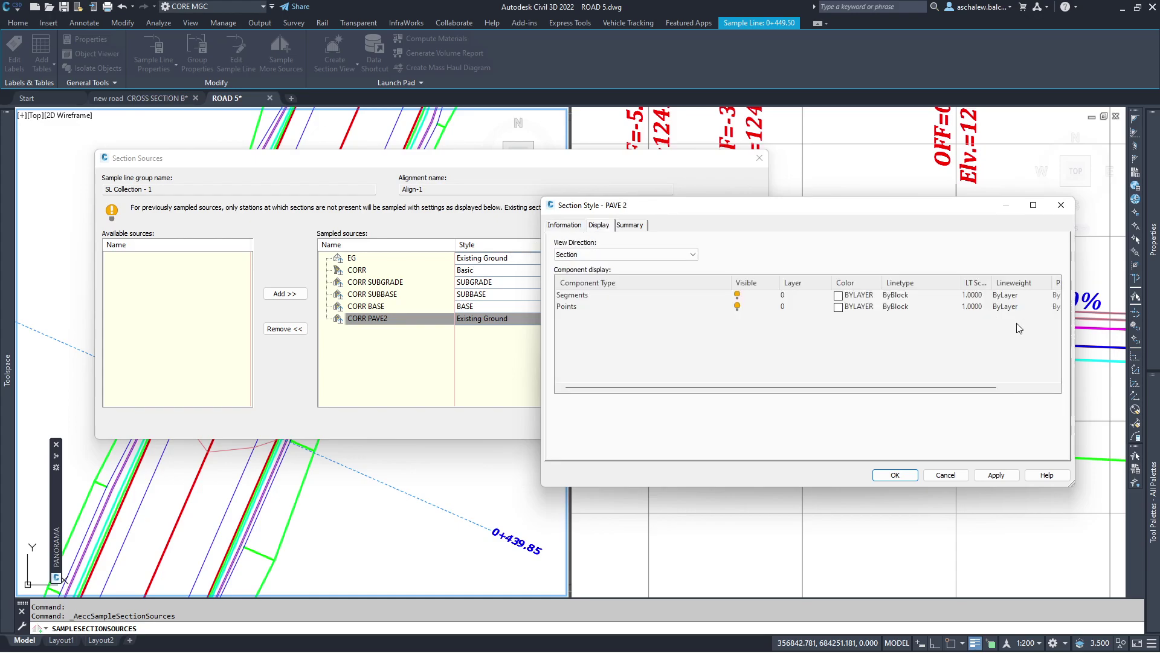
{"action": "left_click", "coordinate": [844, 296]}
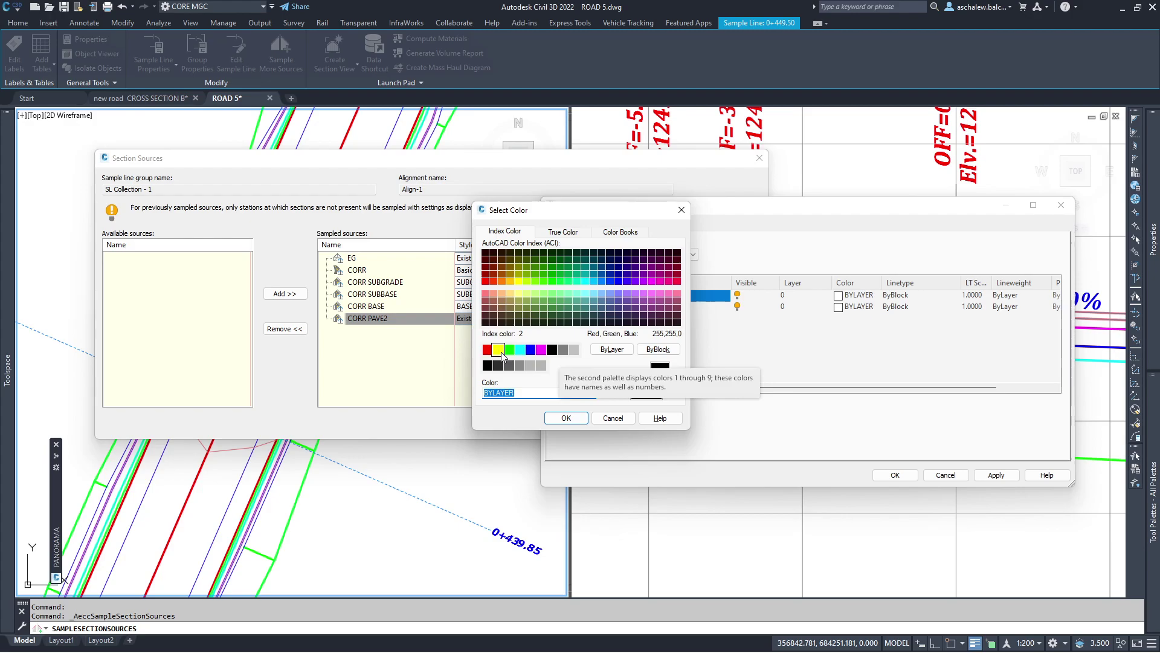
{"action": "left_click", "coordinate": [503, 353]}
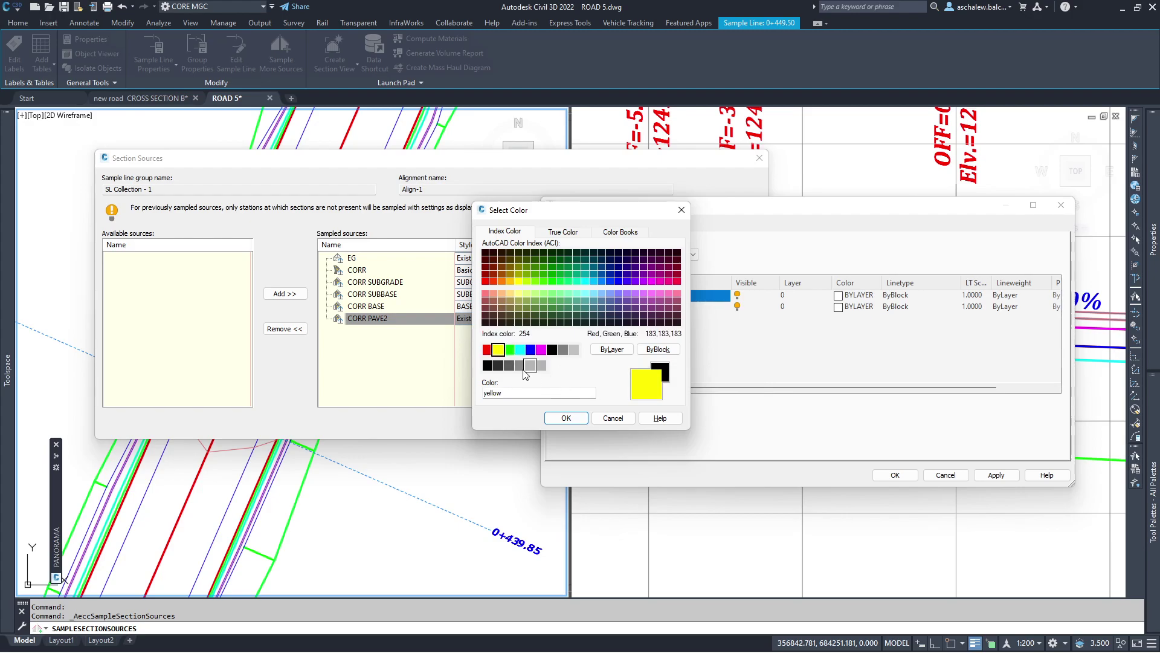
{"action": "left_click", "coordinate": [566, 418]}
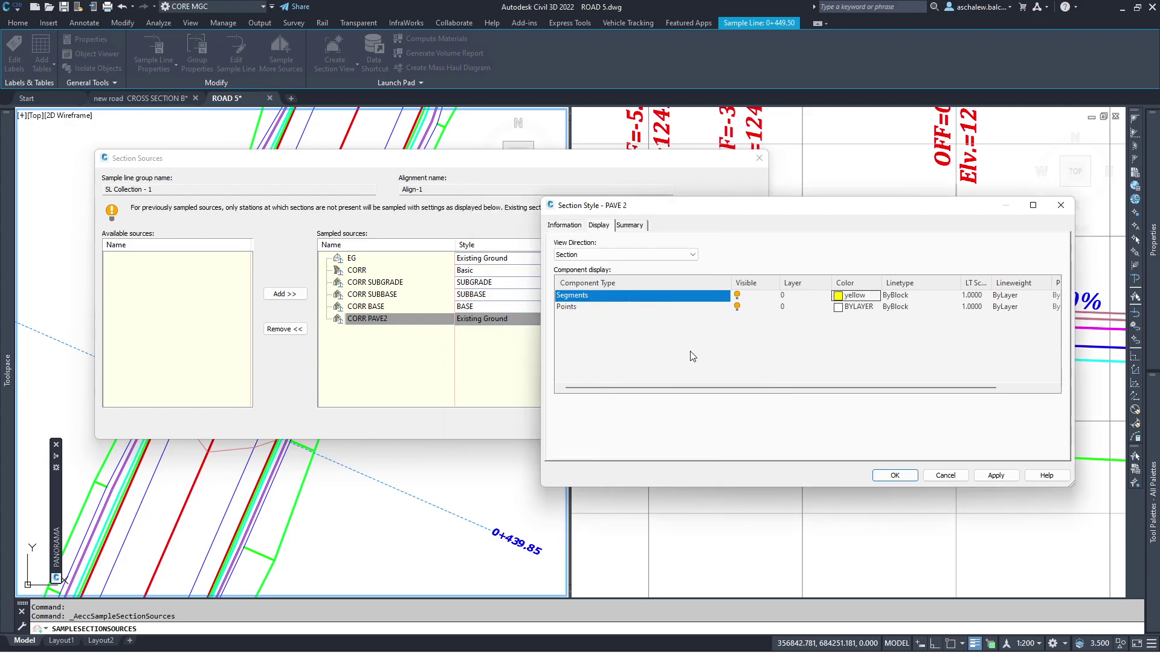
Give PAVE 2 segments 0.30 mm lineweight, hide points, and apply it to CORR PAVE2.
{"action": "left_click", "coordinate": [1007, 296]}
{"action": "scroll", "coordinate": [575, 336], "scroll_direction": "down", "scroll_amount": 1}
{"action": "left_click", "coordinate": [574, 332]}
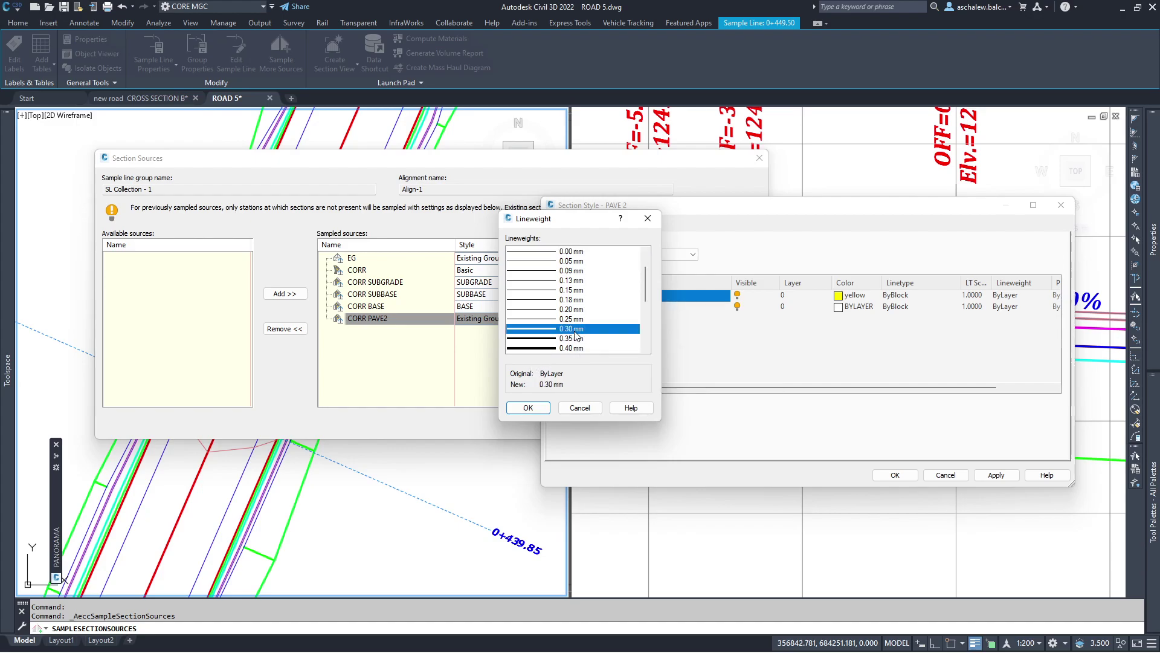
{"action": "left_click", "coordinate": [528, 408]}
{"action": "left_click", "coordinate": [738, 307]}
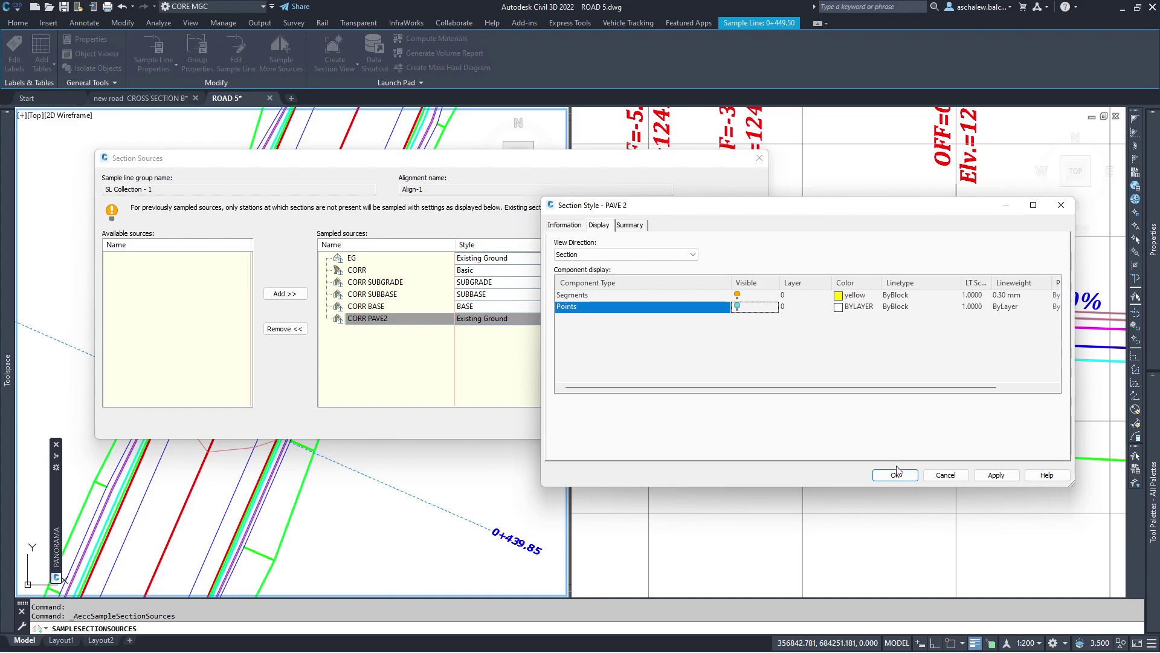
{"action": "left_click_drag", "start_coordinate": [796, 205], "coordinate": [368, 190]}
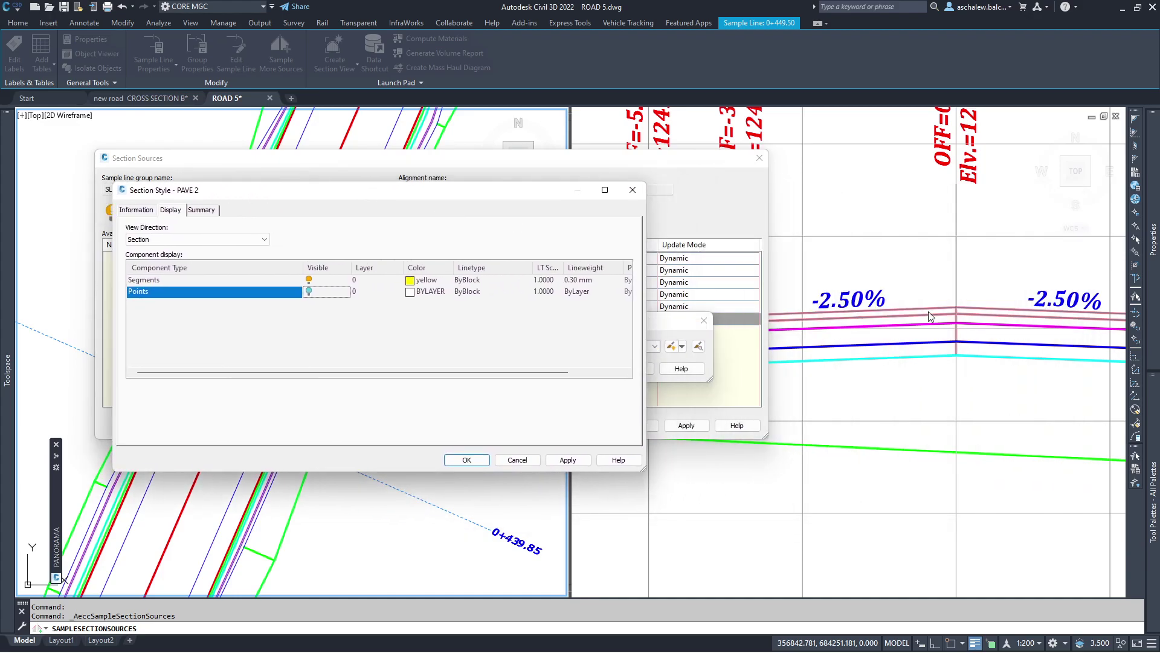
{"action": "left_click", "coordinate": [467, 459]}
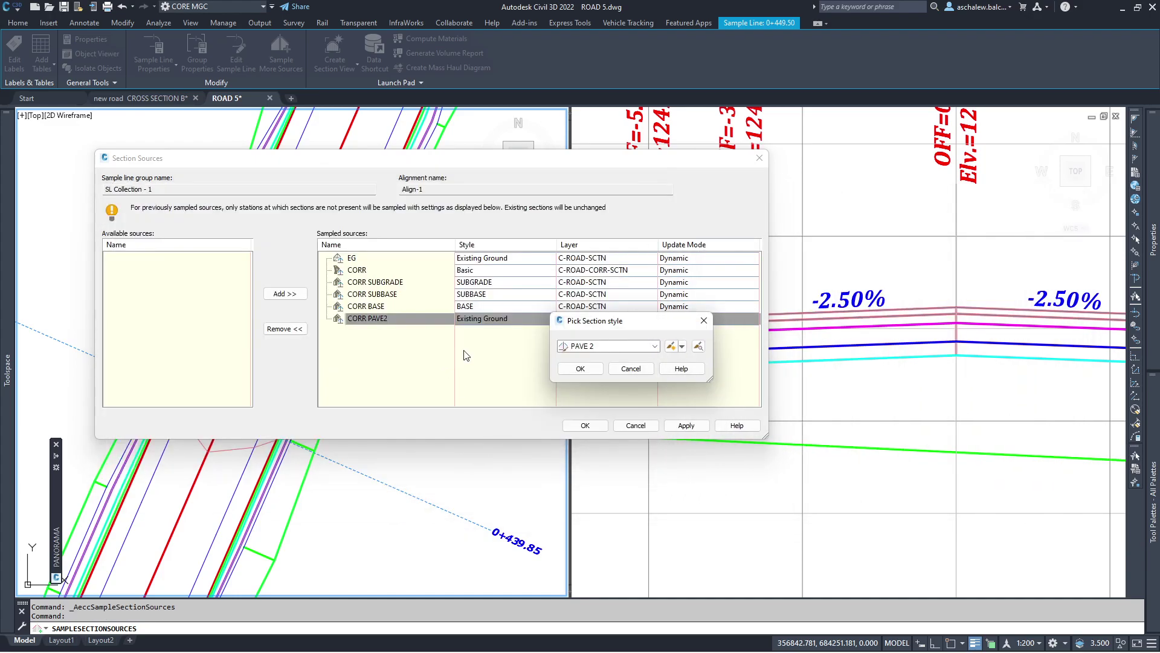
{"action": "left_click", "coordinate": [579, 368]}
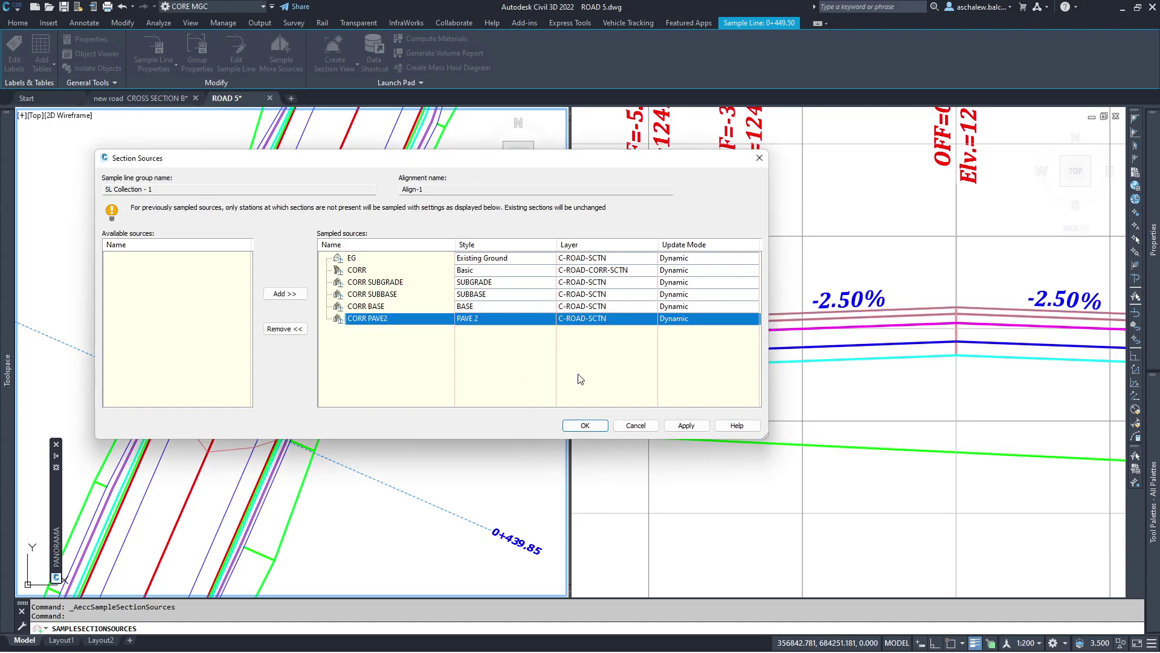
{"action": "left_click", "coordinate": [585, 425]}
{"action": "left_click", "coordinate": [688, 307]}
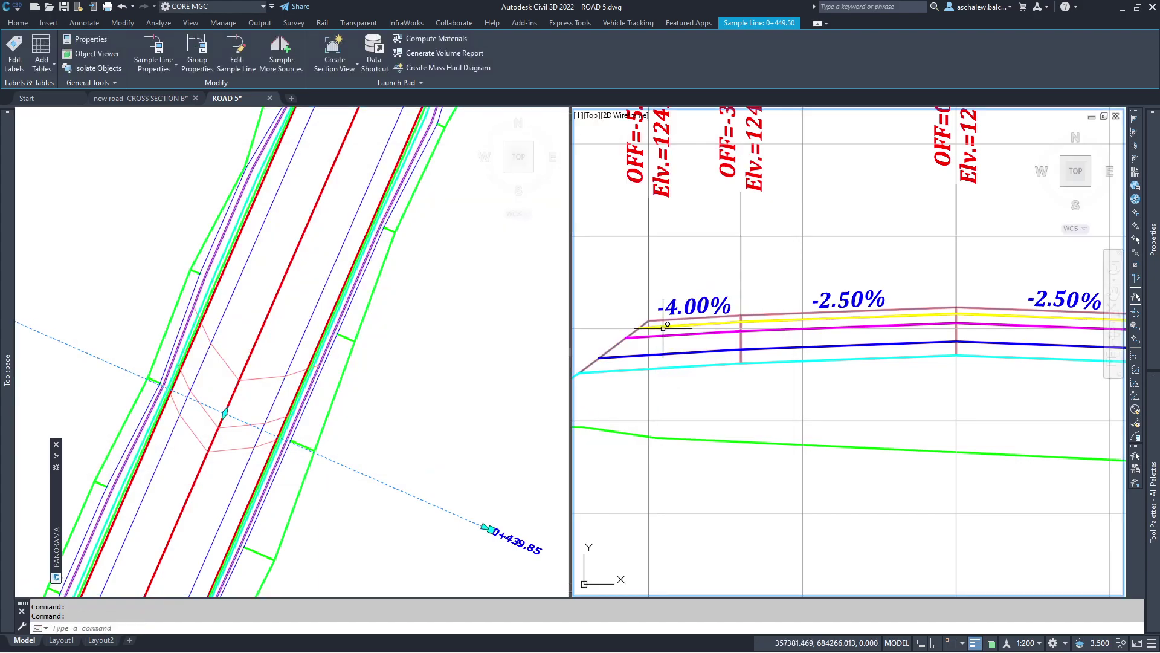
{"action": "scroll", "coordinate": [695, 290], "scroll_direction": "up", "scroll_amount": 1}
{"action": "scroll", "coordinate": [729, 282], "scroll_direction": "down", "scroll_amount": 5}
{"action": "scroll", "coordinate": [800, 290], "scroll_direction": "up", "scroll_amount": 5}
{"action": "scroll", "coordinate": [846, 295], "scroll_direction": "up", "scroll_amount": 3}
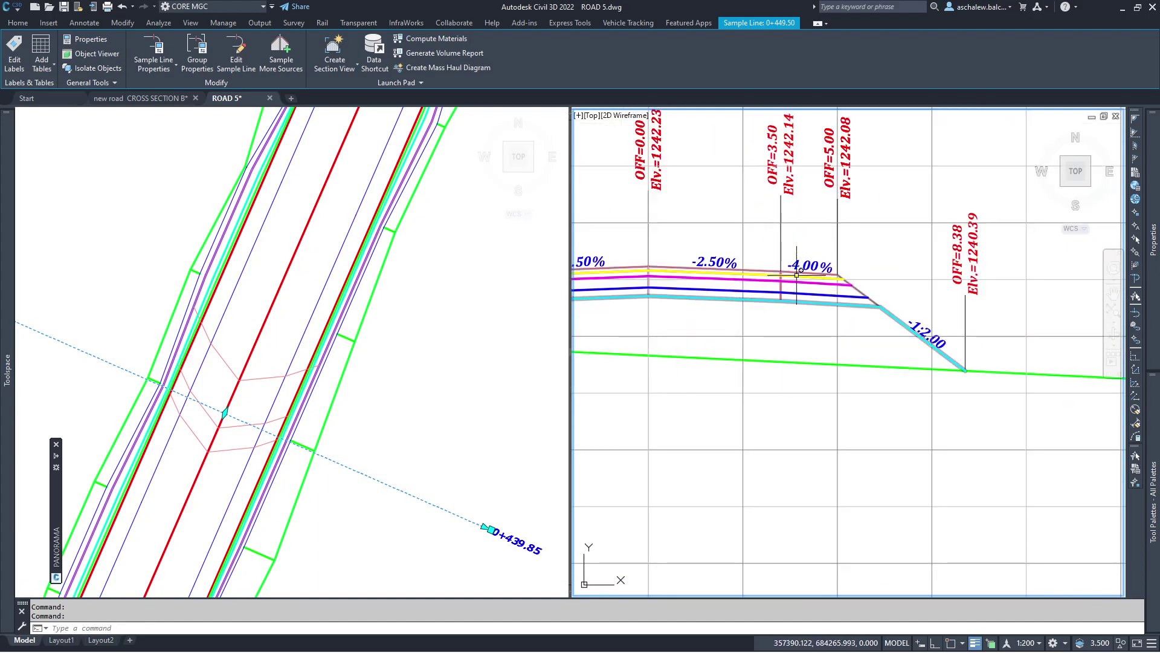
{"action": "scroll", "coordinate": [873, 291], "scroll_direction": "down", "scroll_amount": 8}
{"action": "scroll", "coordinate": [874, 292], "scroll_direction": "down", "scroll_amount": 3}
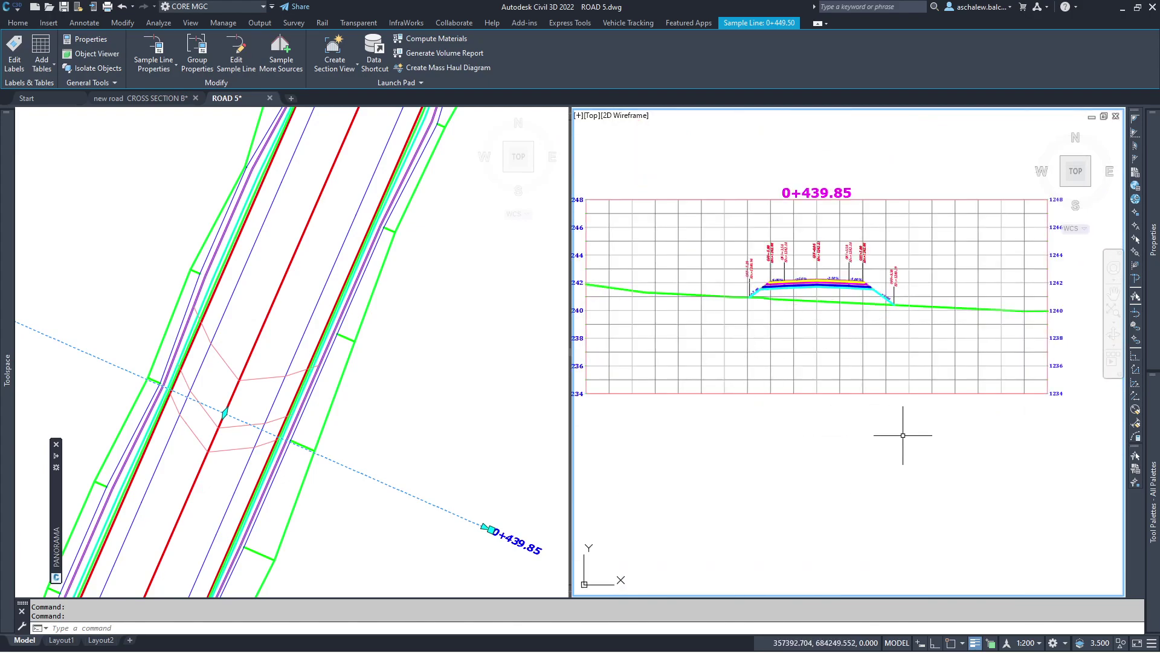
{"action": "left_click", "coordinate": [889, 329]}
{"action": "scroll", "coordinate": [894, 389], "scroll_direction": "up", "scroll_amount": 2}
{"action": "scroll", "coordinate": [858, 338], "scroll_direction": "up", "scroll_amount": 1}
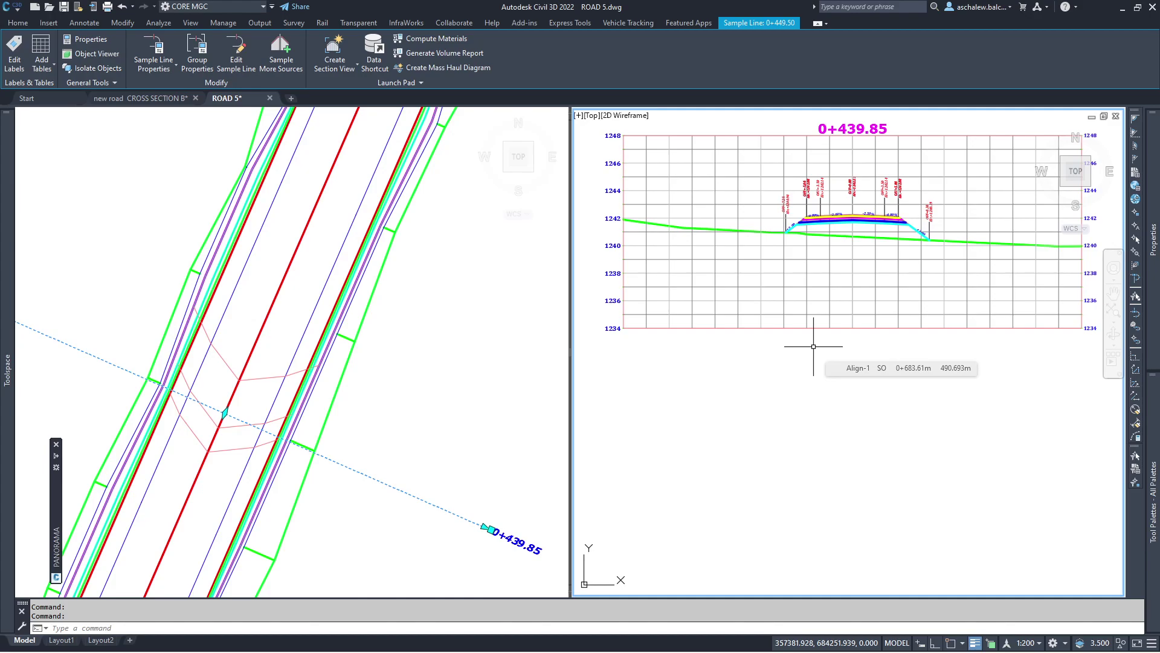
{"action": "scroll", "coordinate": [846, 272], "scroll_direction": "up", "scroll_amount": 2}
{"action": "scroll", "coordinate": [798, 211], "scroll_direction": "up", "scroll_amount": 6}
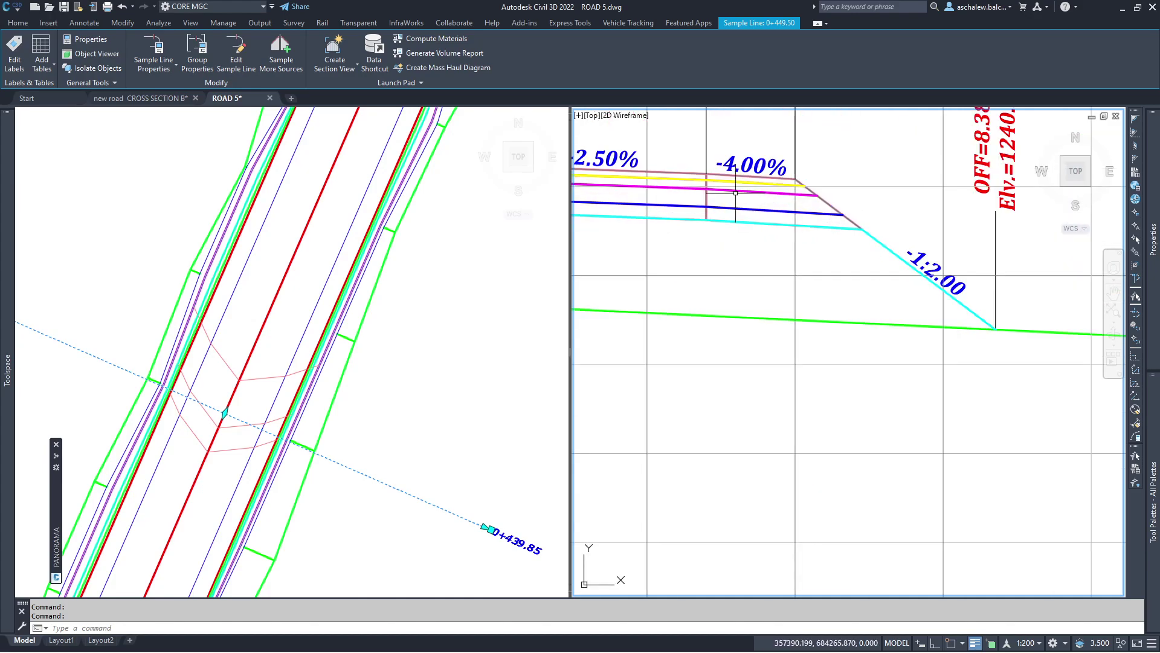